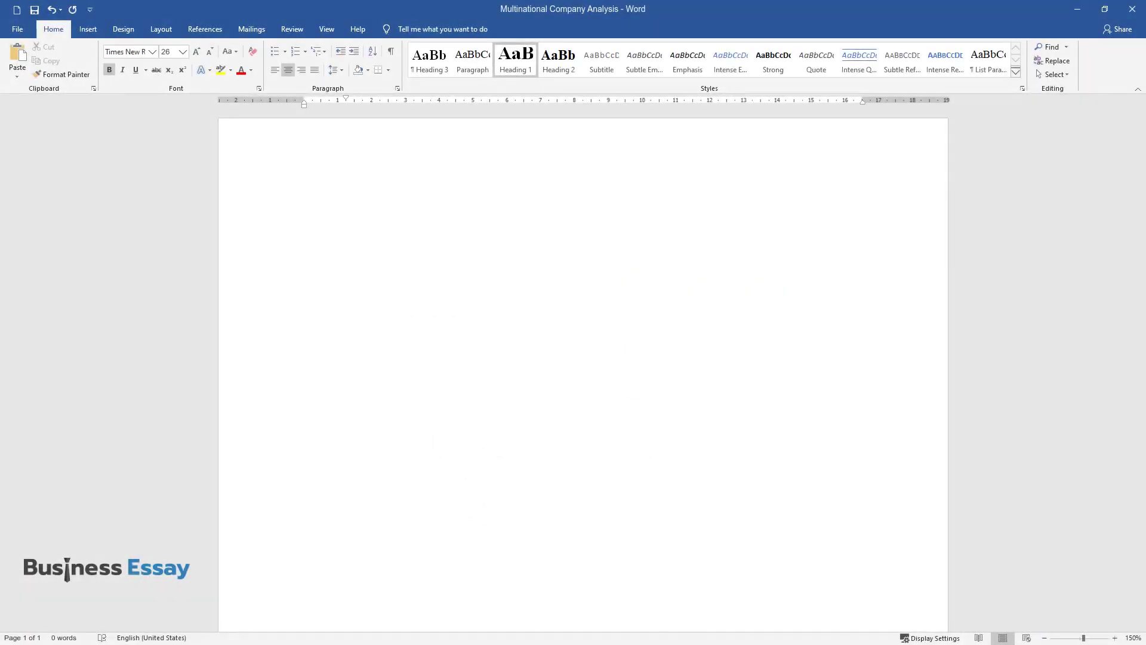
# Add the bold, centred 26 pt Times New Roman heading 'Multinational Company Analysis' and start the body text
pyautogui.write('Multinatio')
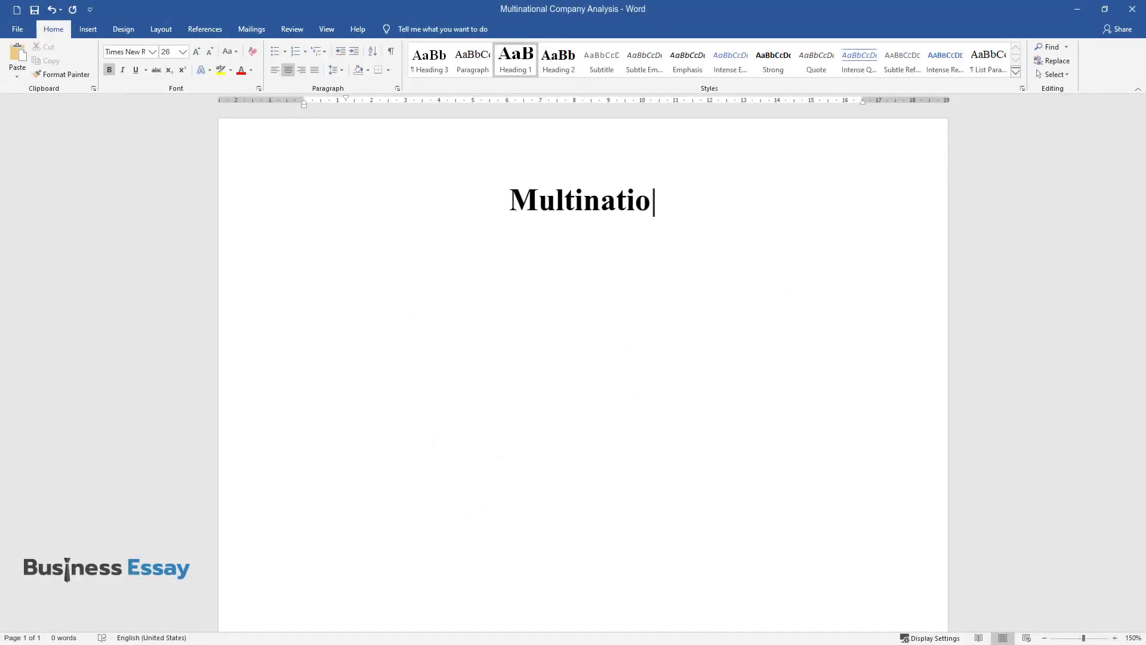
pyautogui.write('nal Company Analysis')
pyautogui.press('Return')
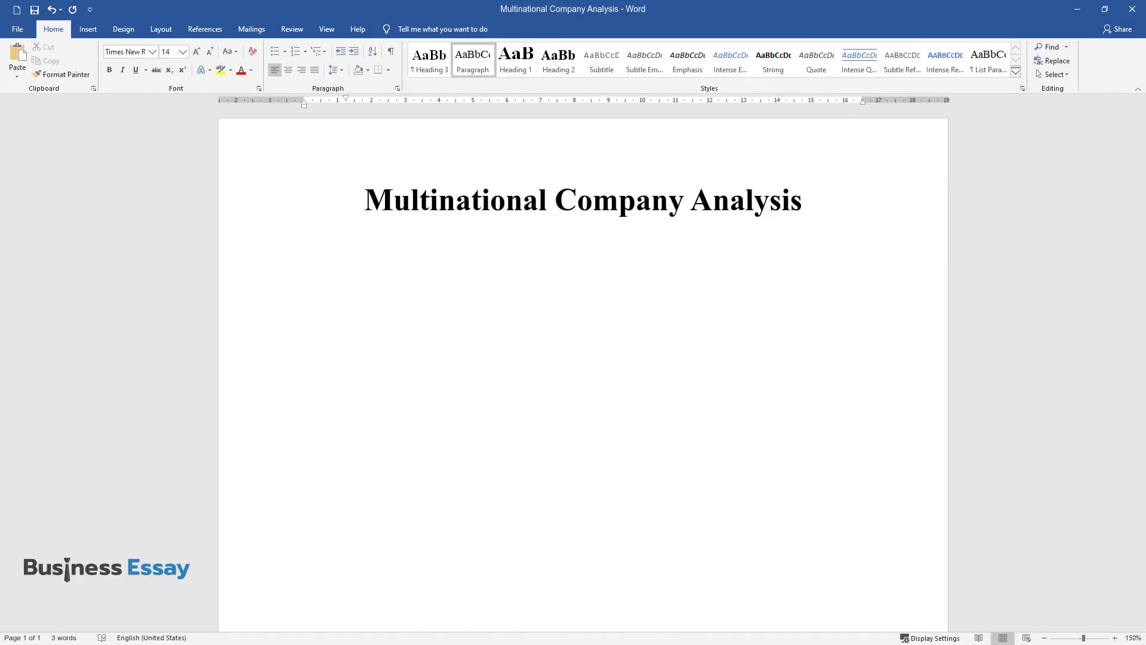
# Write the opening paragraph on 10-K and 10-Q filings with the SEC, ending 'reputation of the company.'
pyautogui.write('A multinational')
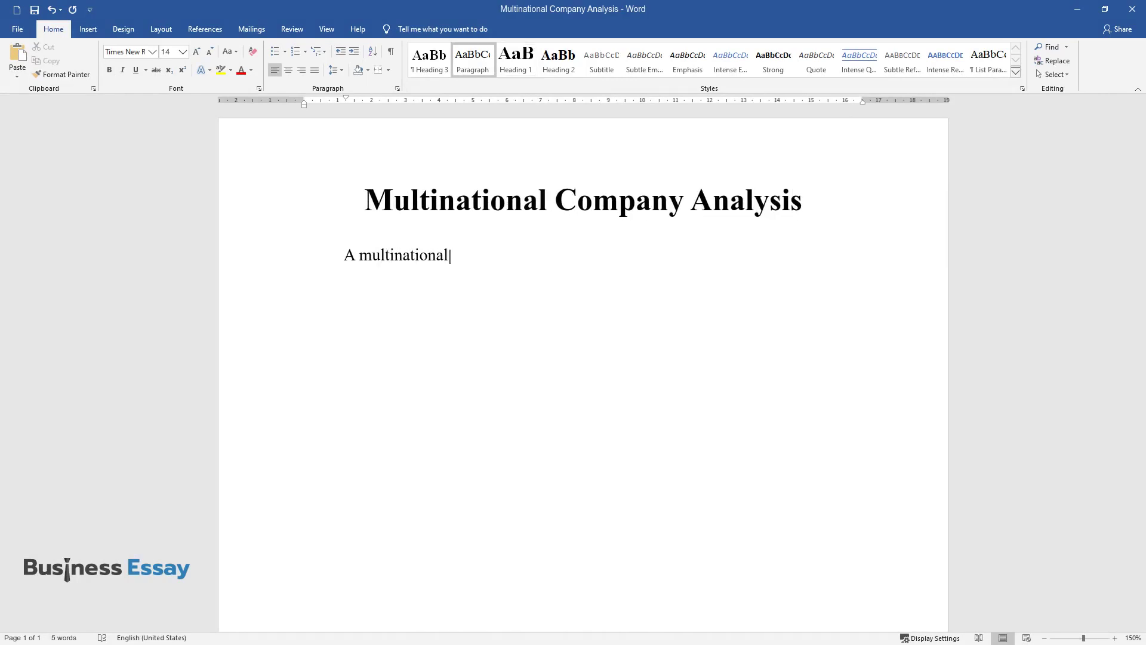
pyautogui.write(' company needs to submit document')
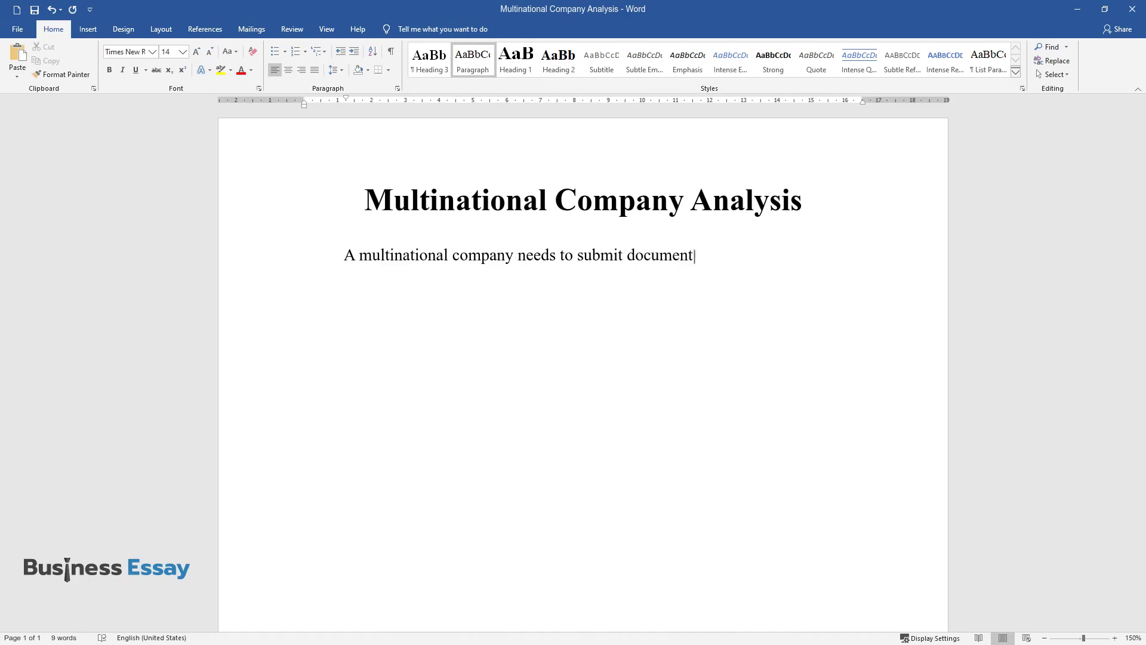
pyautogui.write('s such as 10-K and 10-Q to the Se')
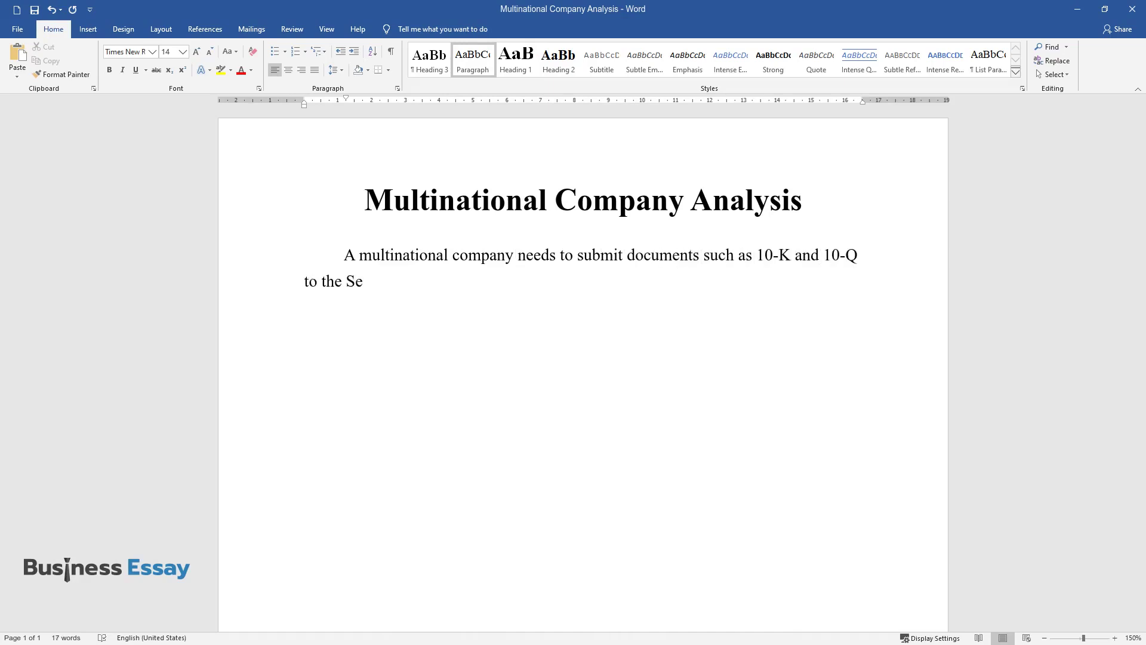
pyautogui.write('curity and Exchange Commission (SE')
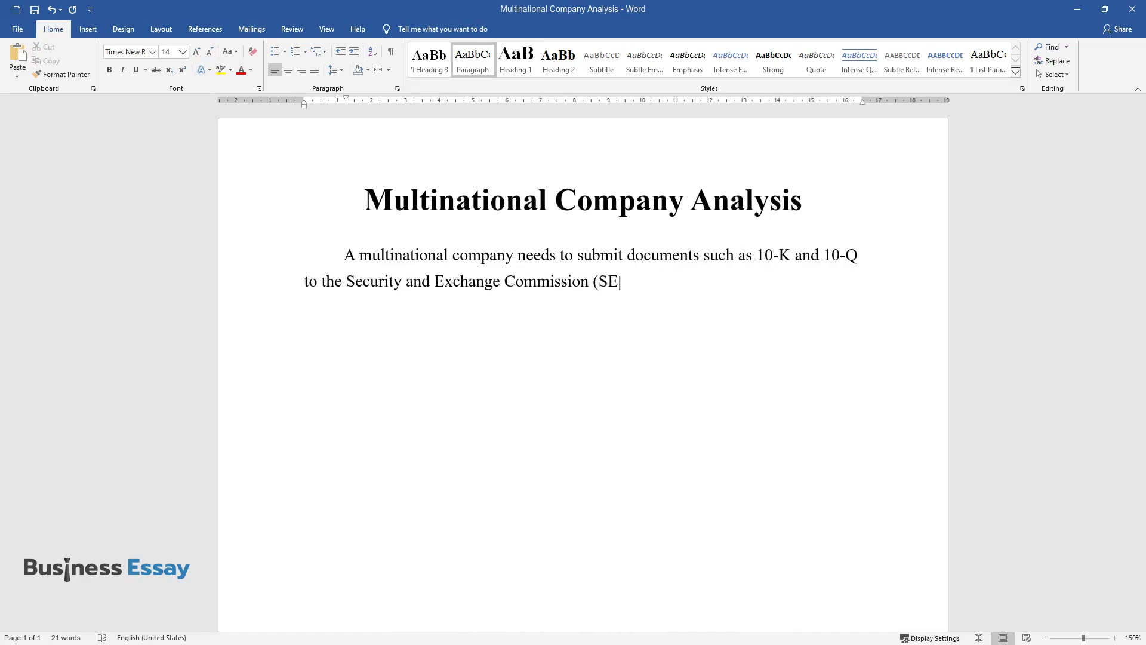
pyautogui.write('C). These documents provide discl')
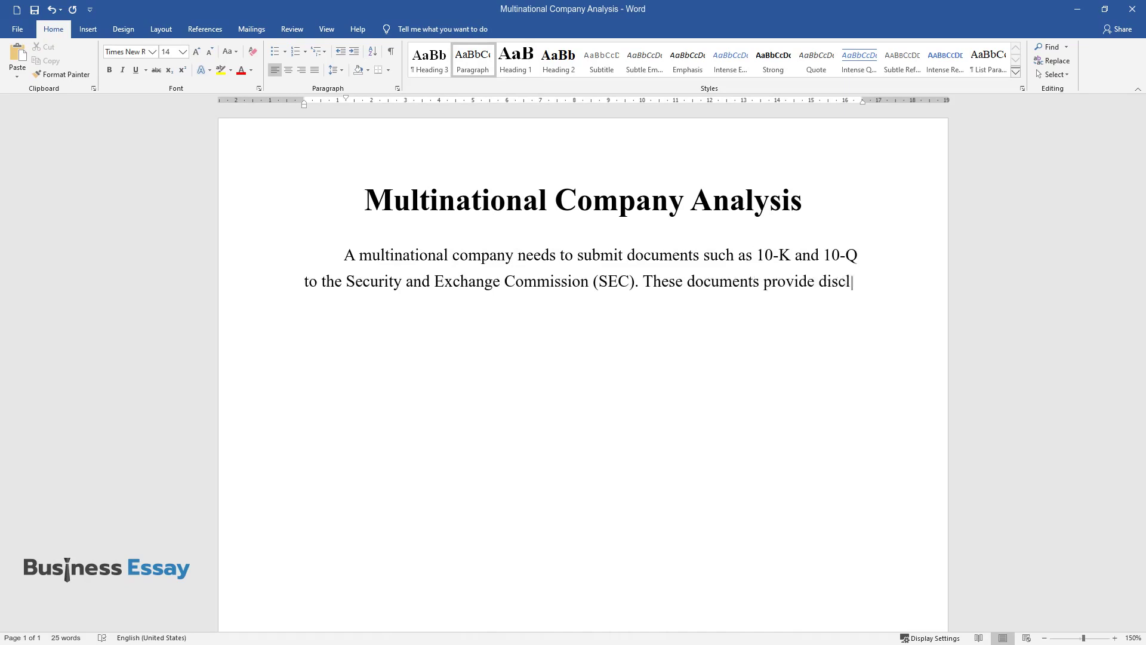
pyautogui.write('osures concerning the company poli')
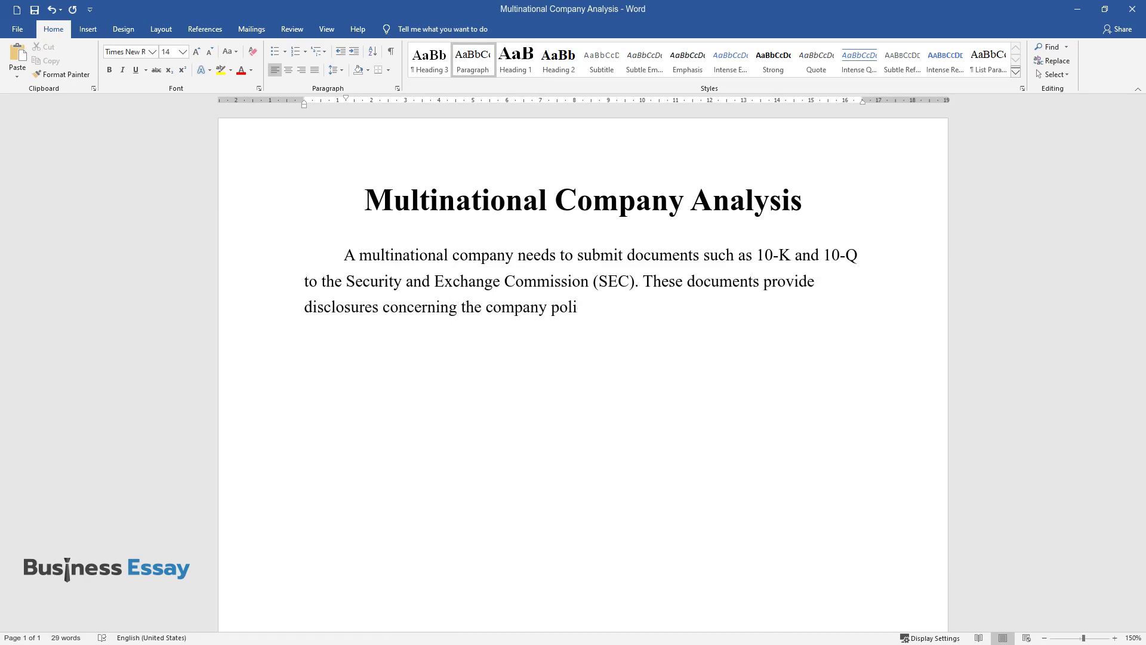
pyautogui.write('cies and decisions, including the')
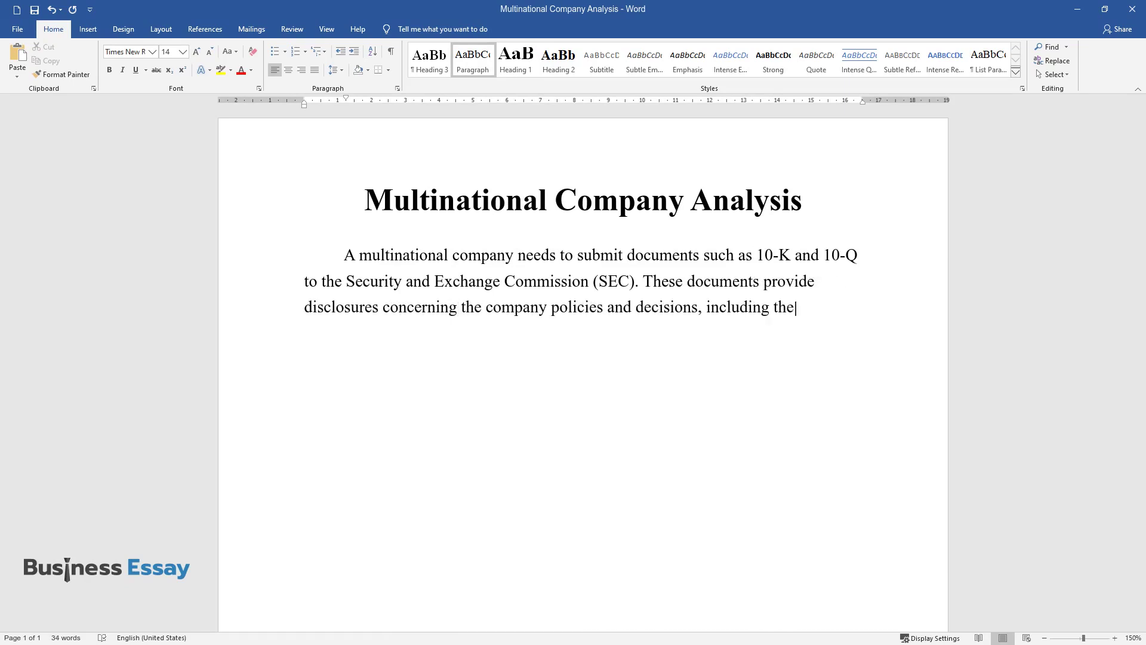
pyautogui.write(' compensation of executives. Apa')
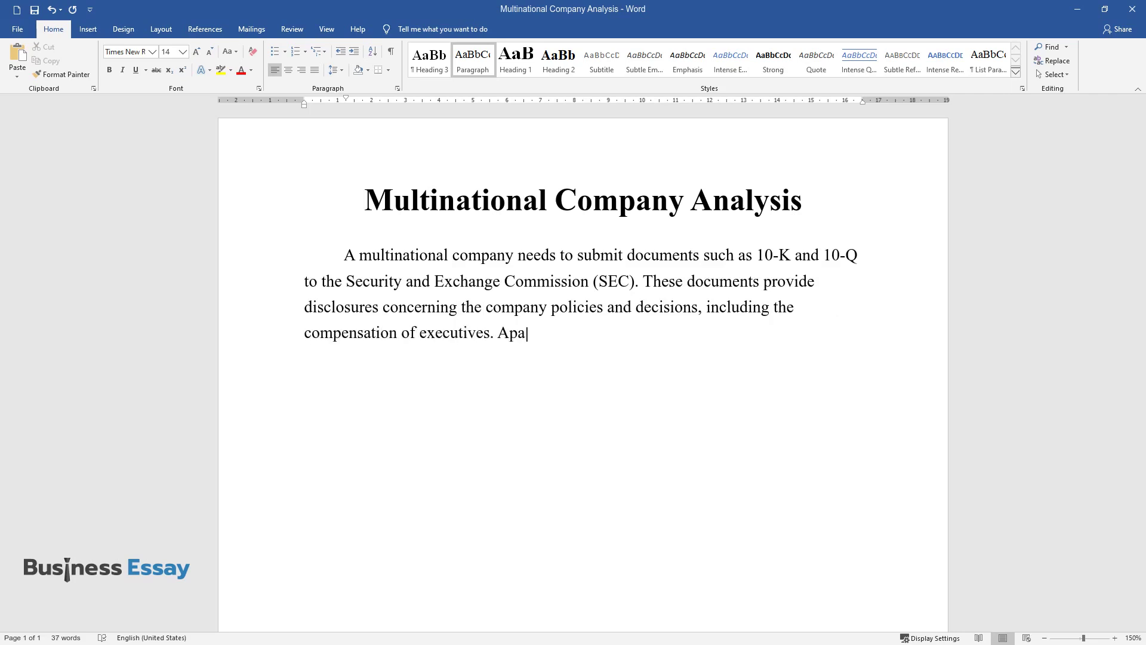
pyautogui.write('rt from these documents, the compa')
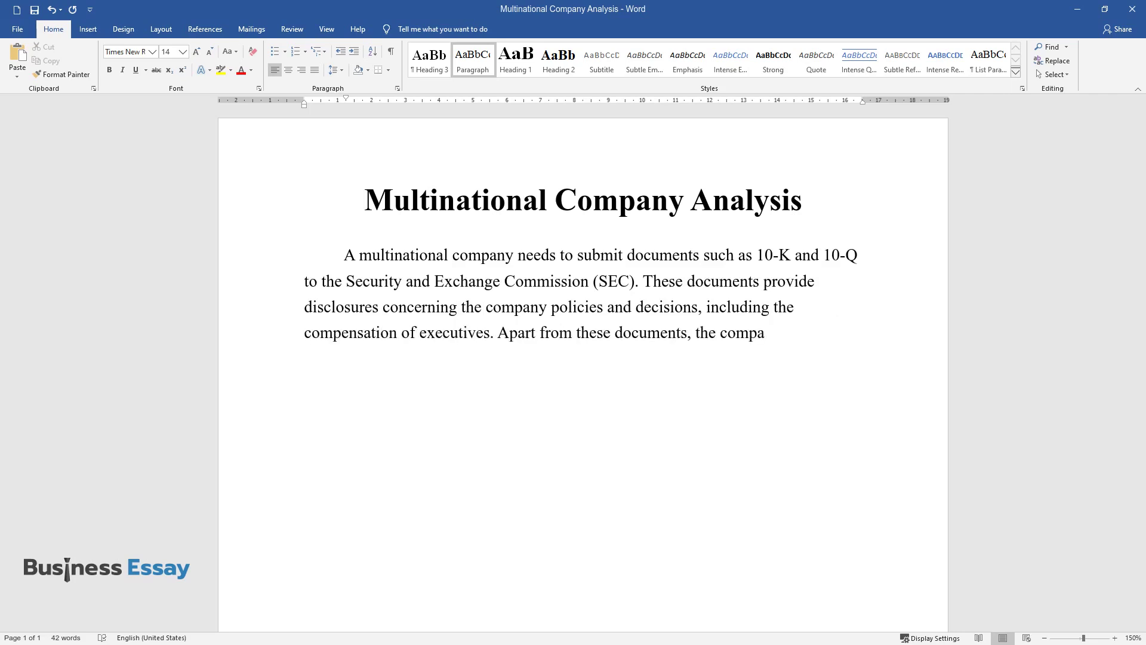
pyautogui.write('ny also presents an annua')
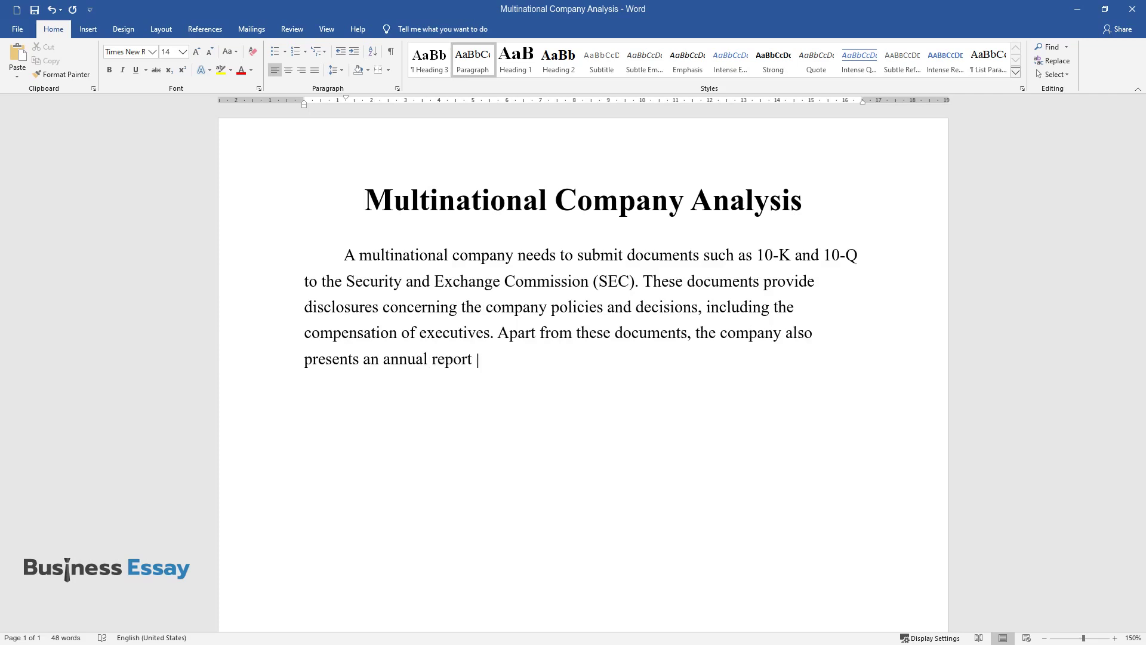
pyautogui.write('l report for the benefit of shareholders. ')
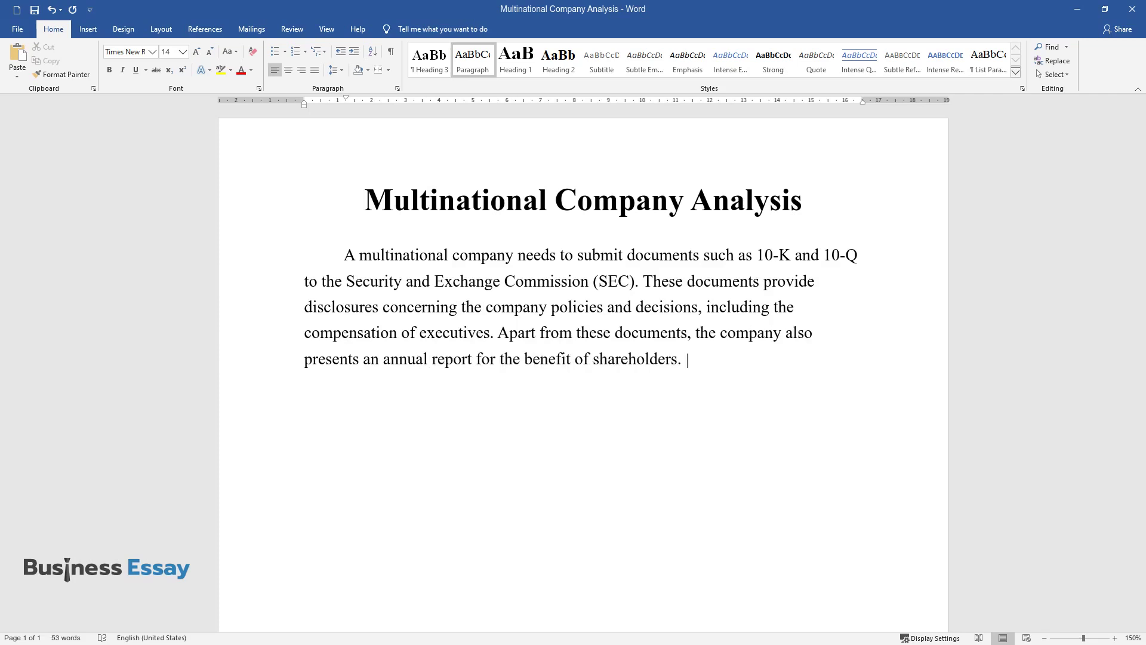
pyautogui.write('Based on the study of these docum')
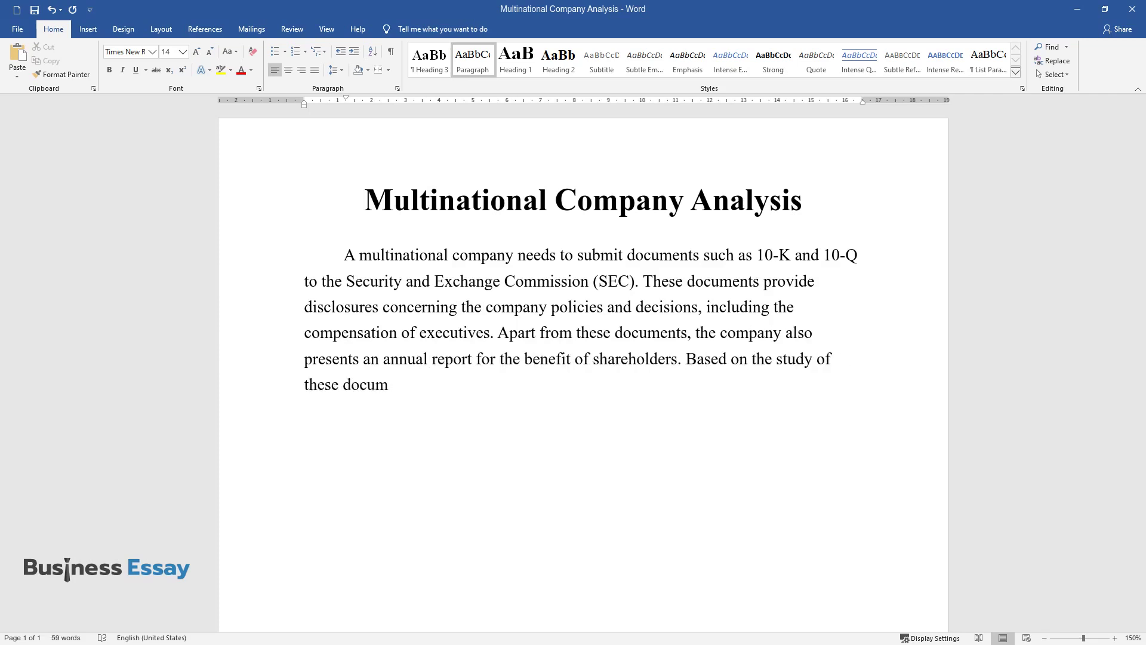
pyautogui.write('ents, shareholders are able to tak')
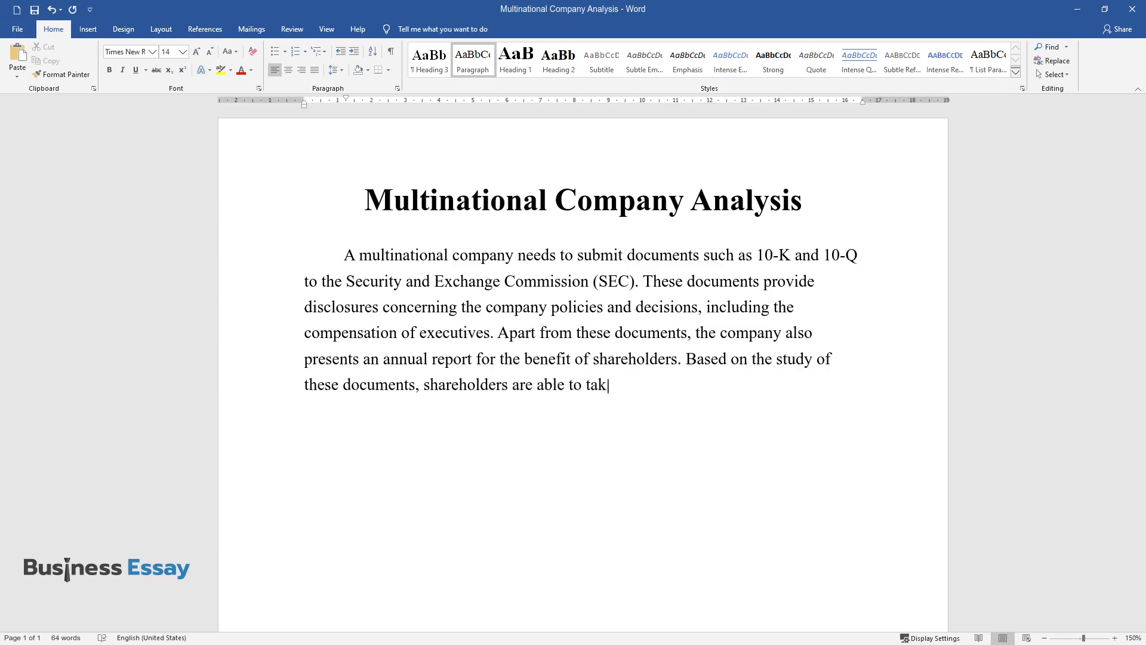
pyautogui.write('e investment-related decisions. T')
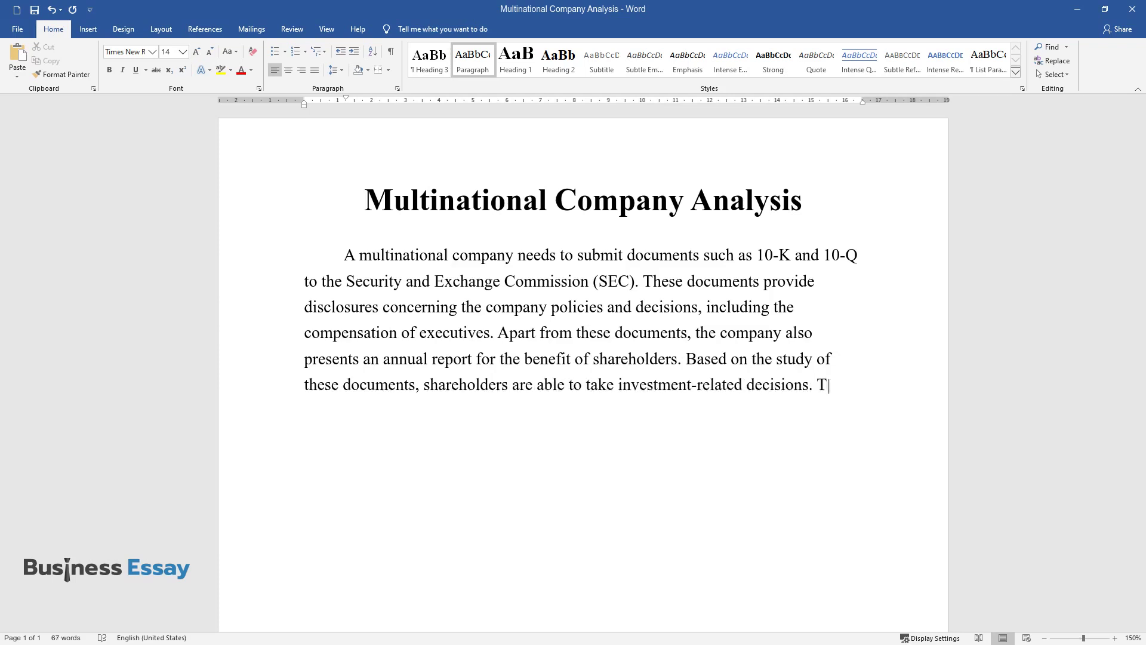
pyautogui.write('he')
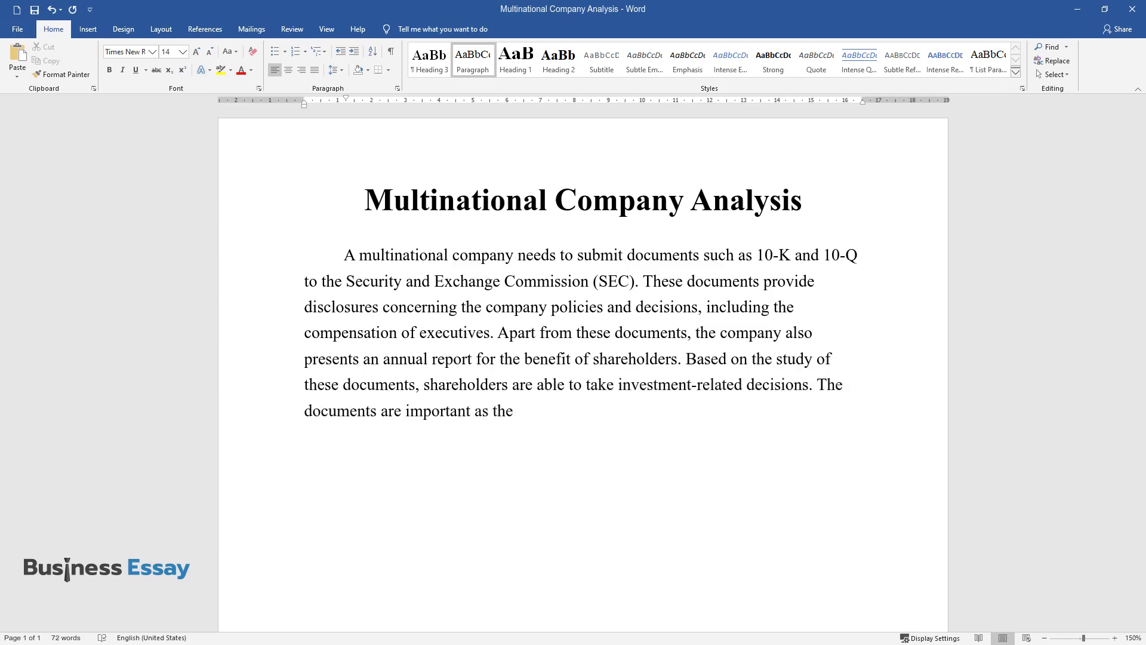
pyautogui.write(' documents are important as they can enhance or diminish the repu')
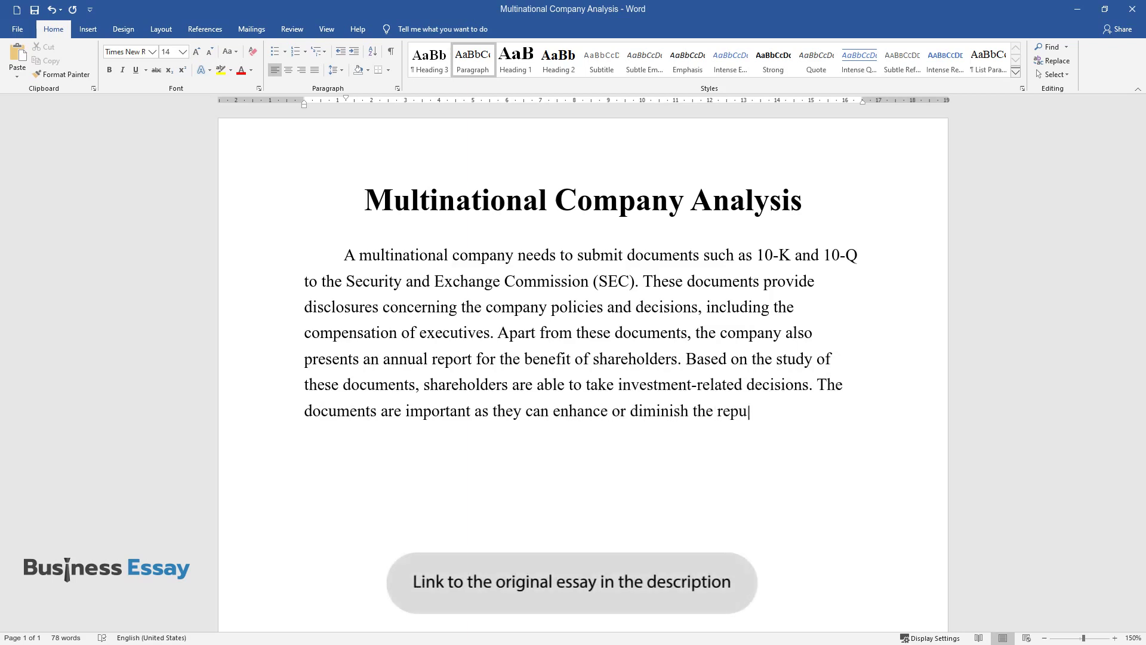
pyautogui.write('tation of the company.')
pyautogui.press('Return')
pyautogui.scroll(-3, 582, 359)
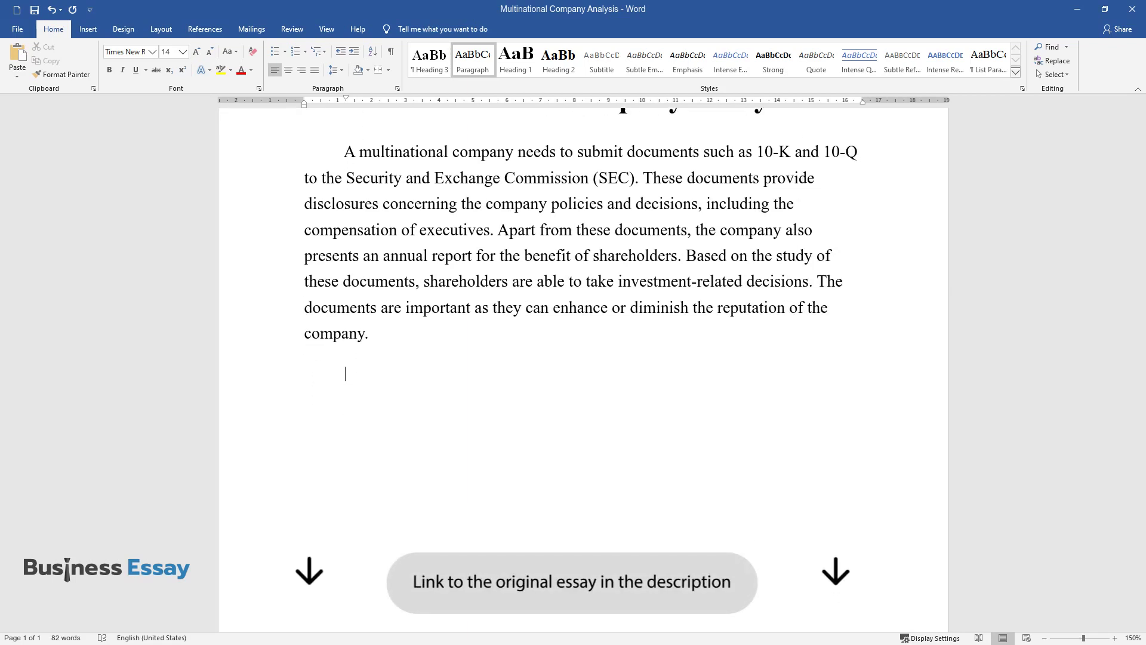
# Write the paragraph beginning 'One can note a few differences between 10-K and annual reports.'
pyautogui.write('One can note a few differ')
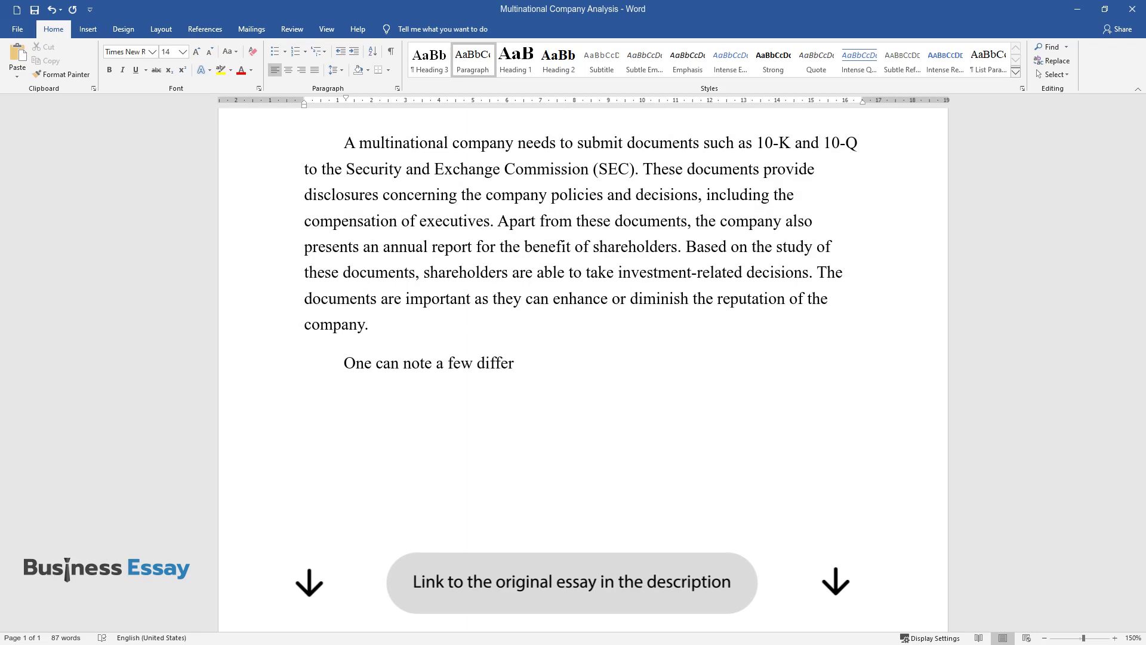
pyautogui.write('ences between 10-K and annual re')
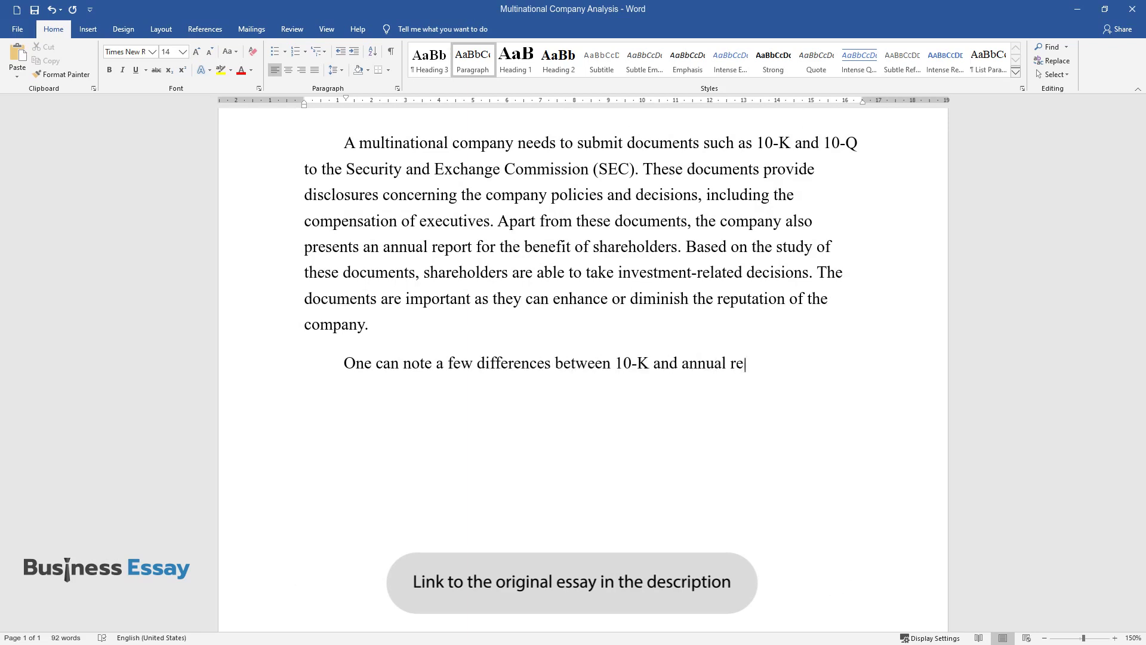
pyautogui.write('ports. A company with a turnover')
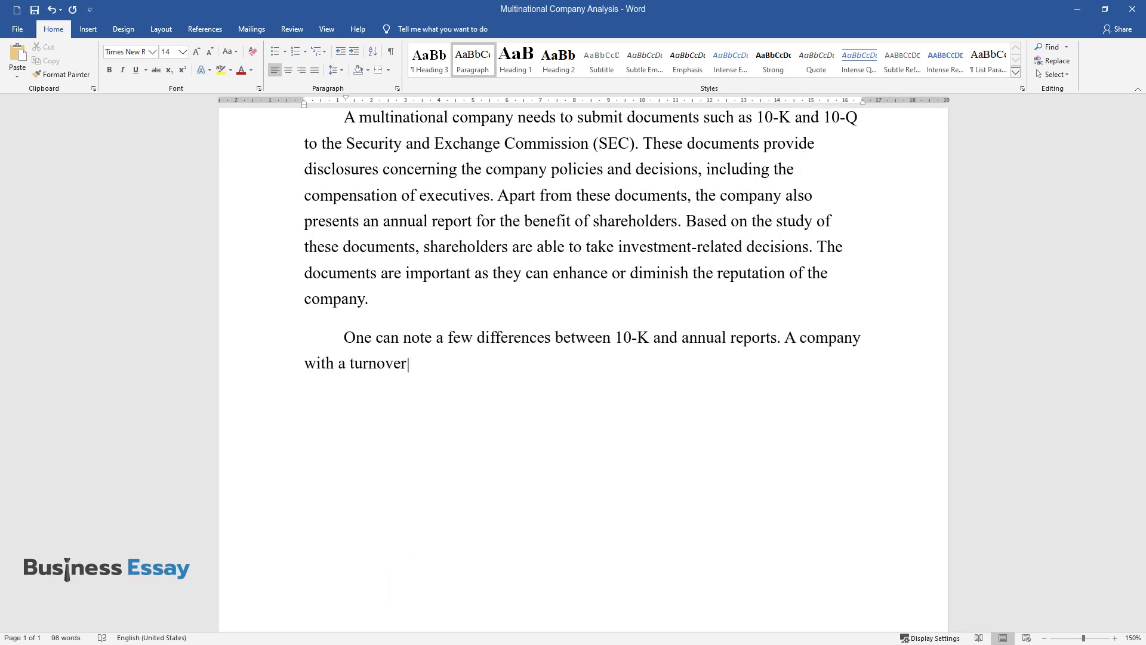
pyautogui.write(' of $10 million or more needs to')
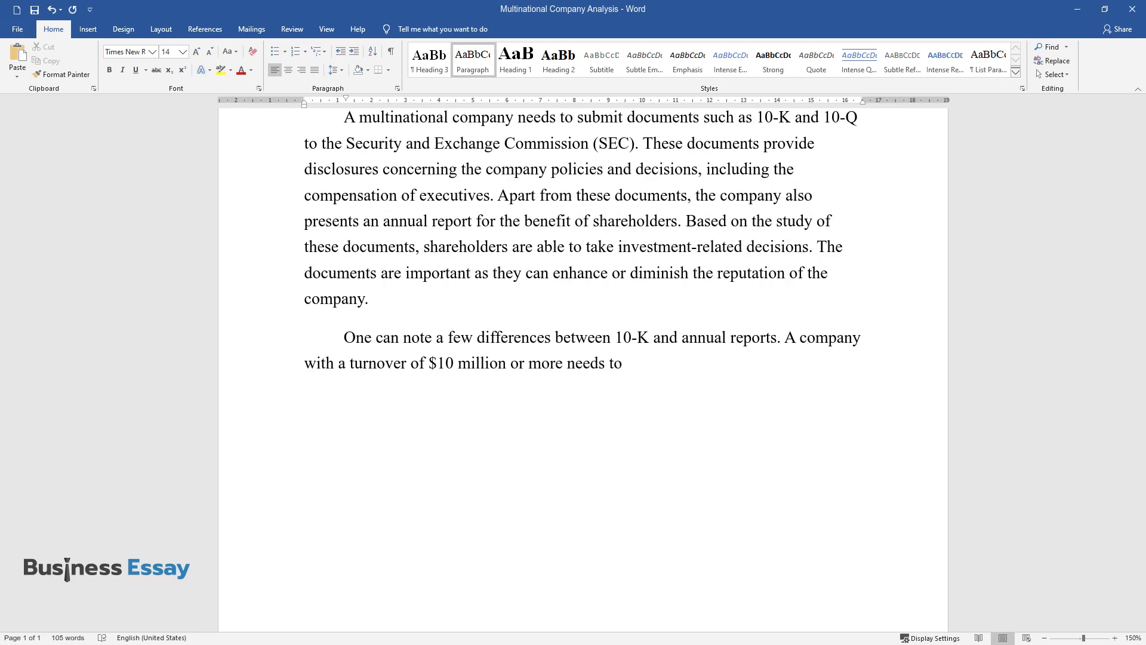
pyautogui.write(' submit the document called For')
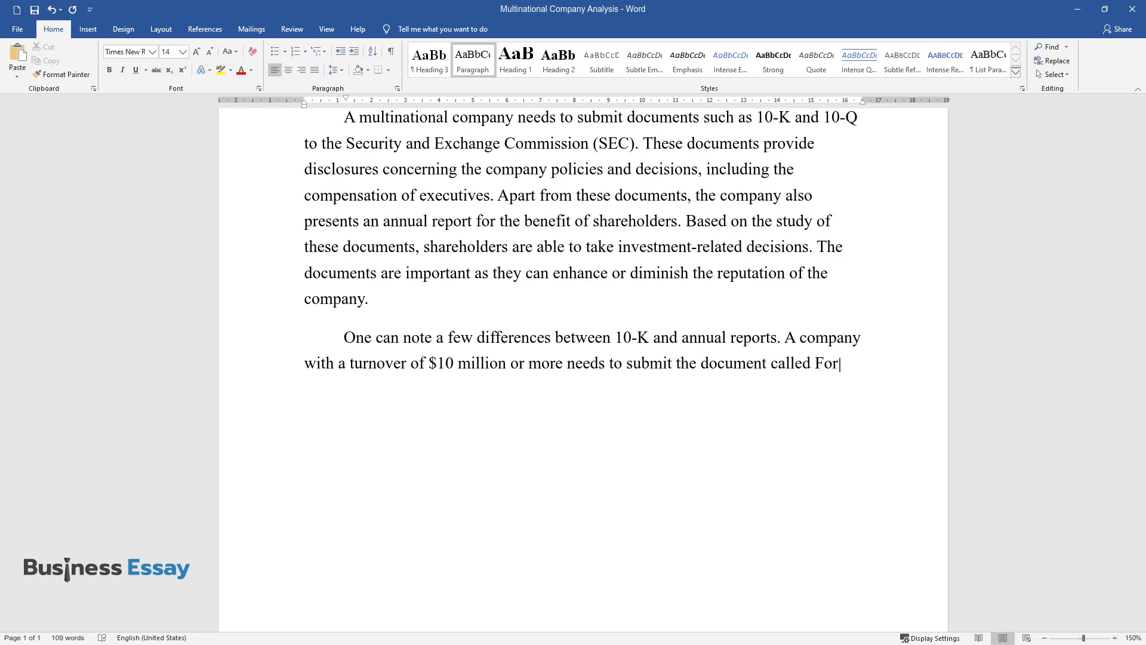
pyautogui.write('m 10-K to the SEC. Annual report')
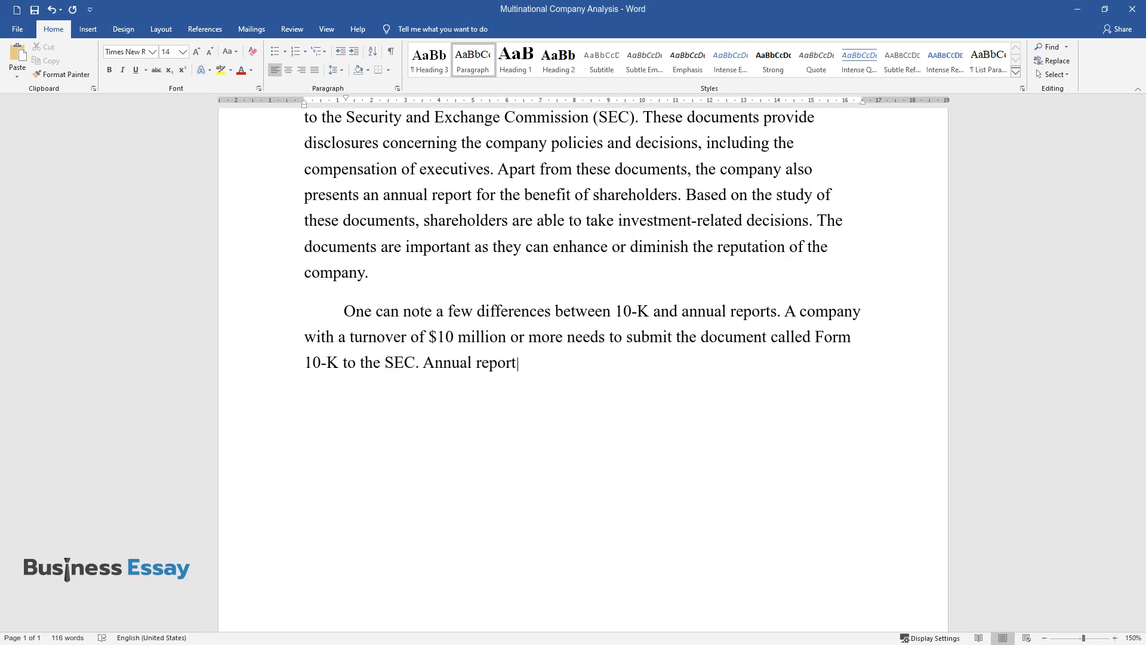
pyautogui.write(' is informal, as it presents the')
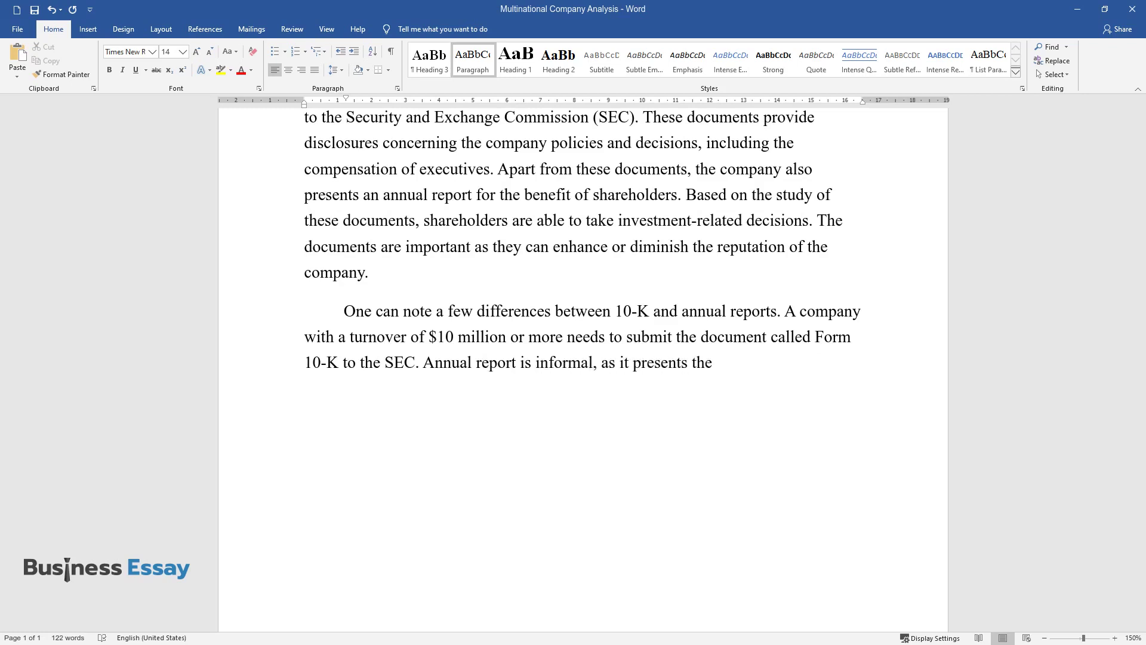
pyautogui.write(' current credentials of the com')
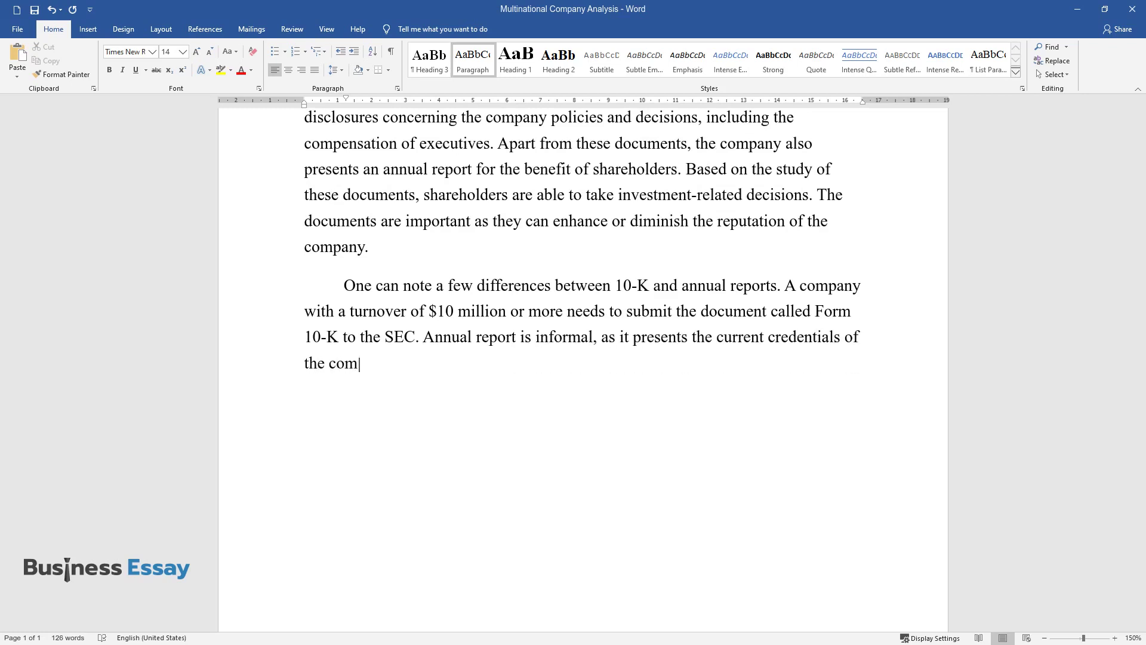
pyautogui.write('pany and its plans. A Company us')
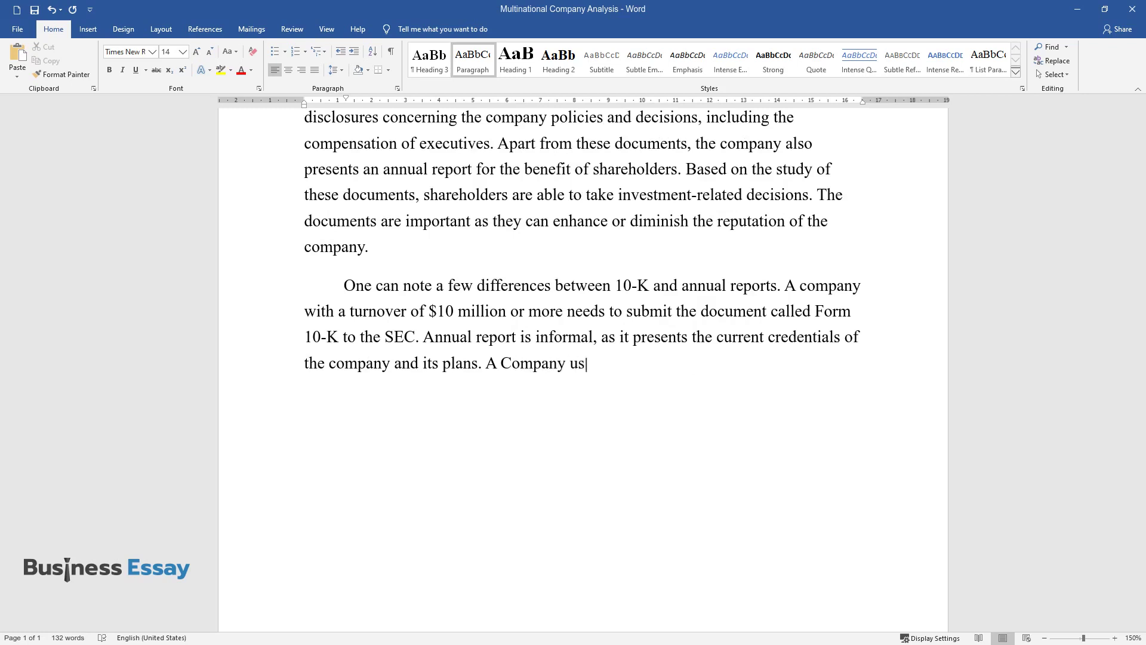
pyautogui.write('es the annual report to defend i')
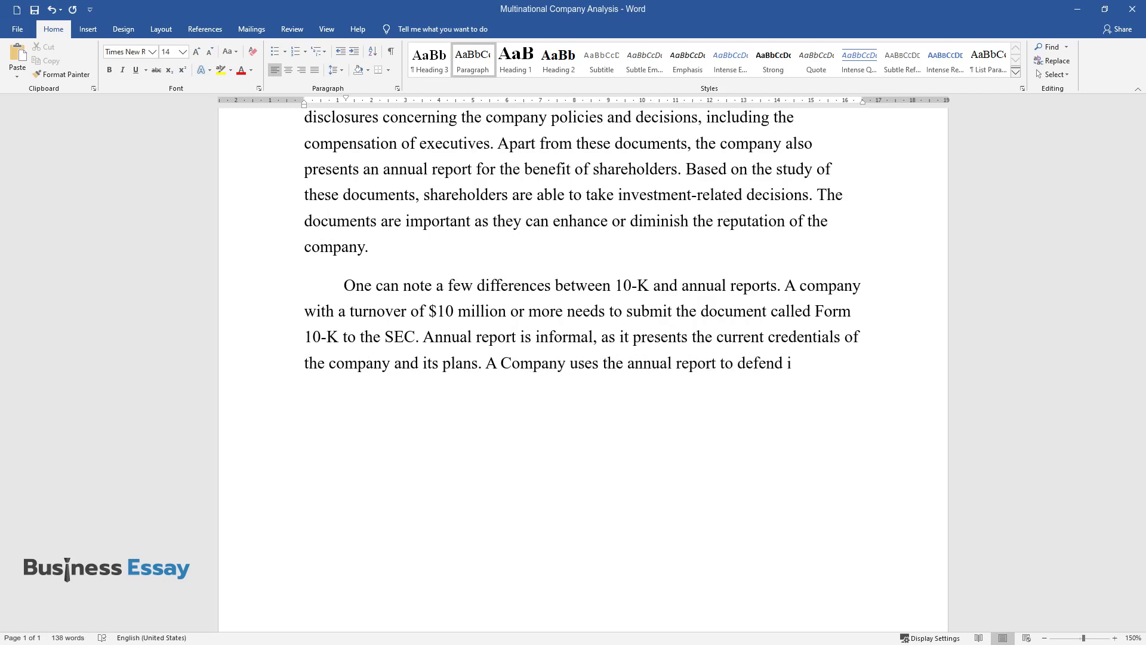
pyautogui.write('ts key decisions. The report is ')
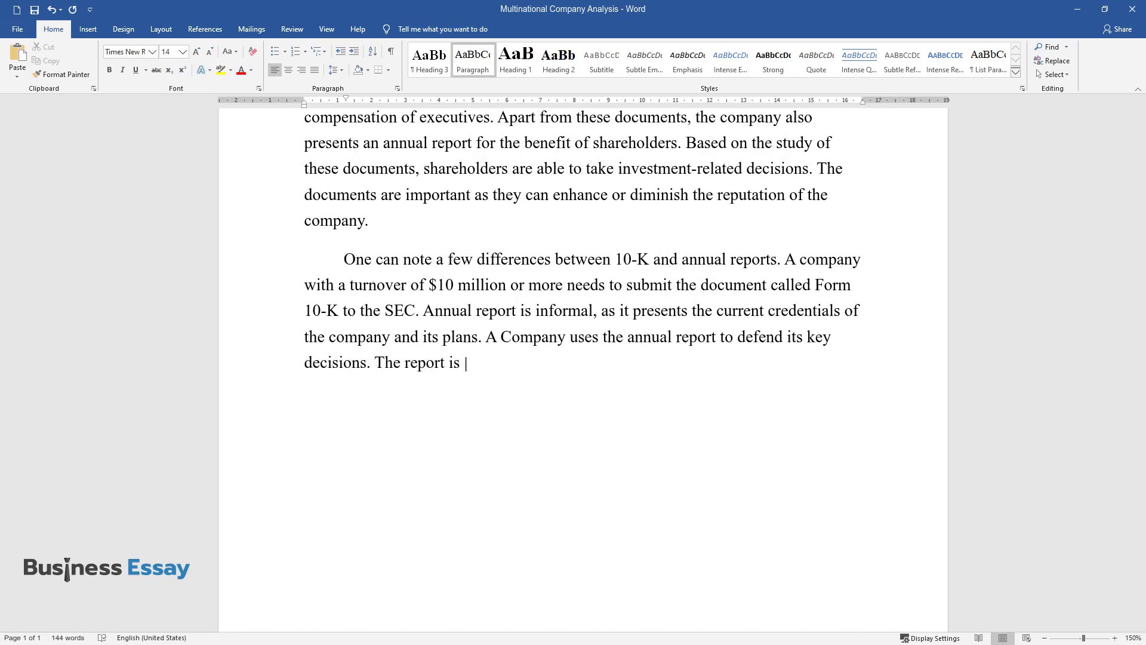
pyautogui.write('used as a tool to interact with')
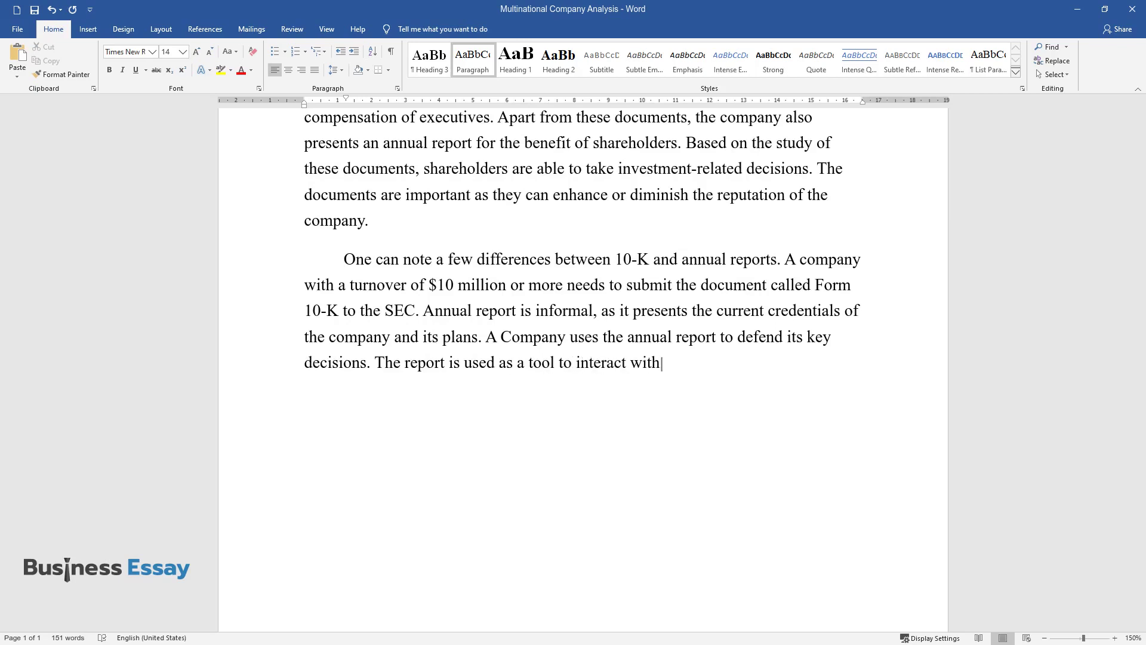
pyautogui.write(' the shareholders. On the other hand, th')
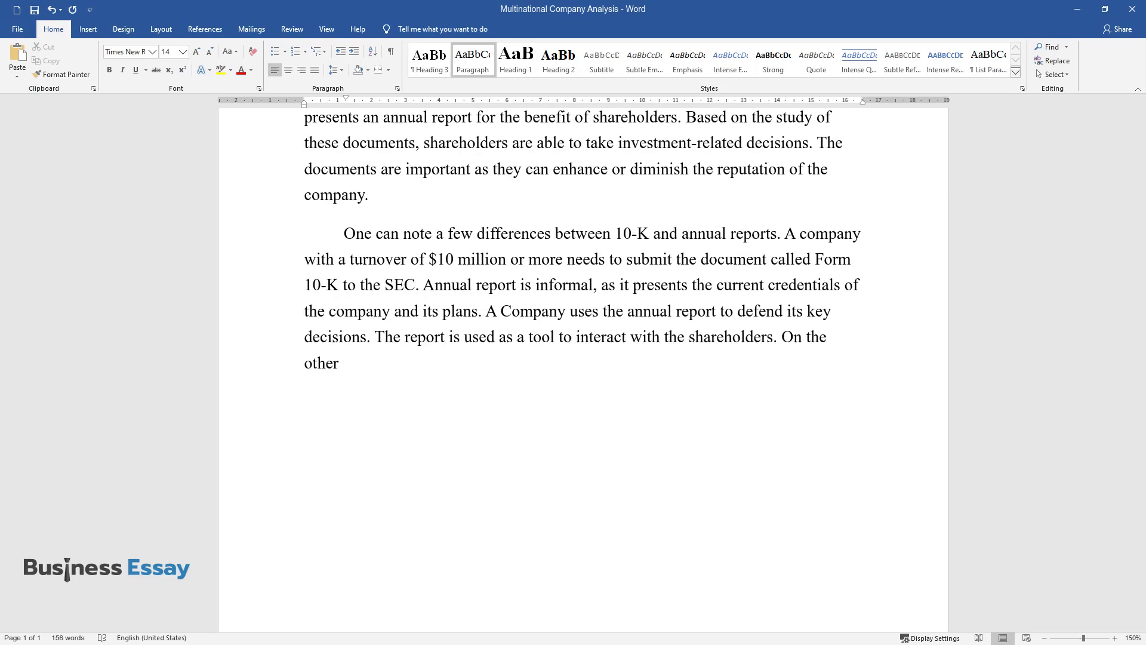
pyautogui.write('e 10-K is the annual rep')
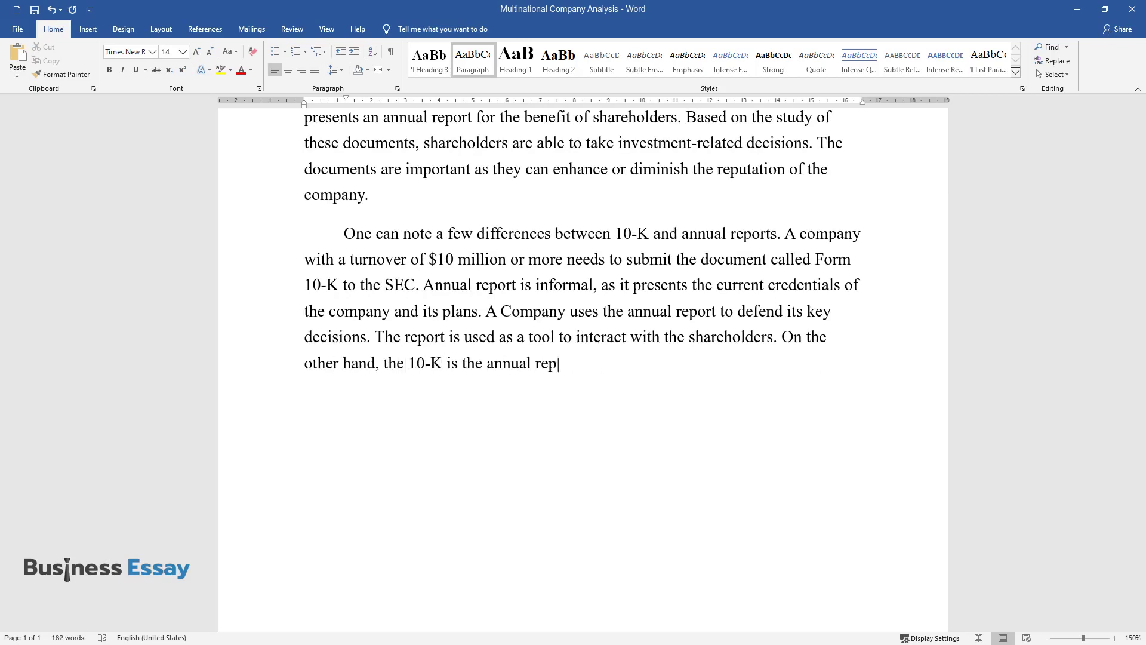
pyautogui.write('ort submitted to the SEC at the')
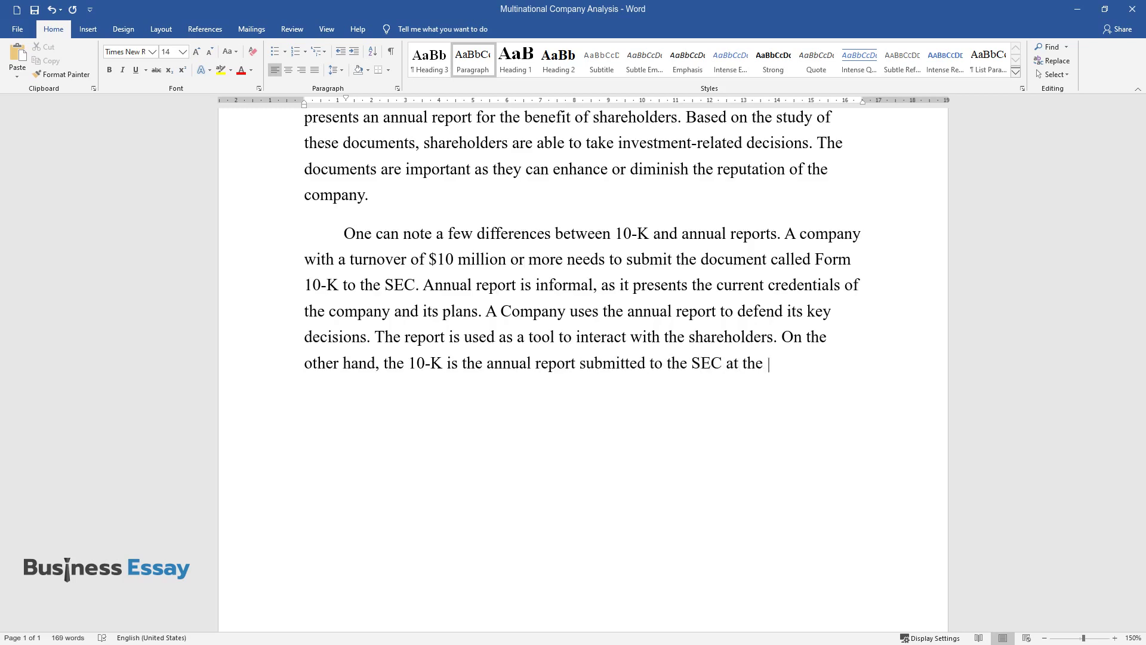
pyautogui.write(' end of the finan')
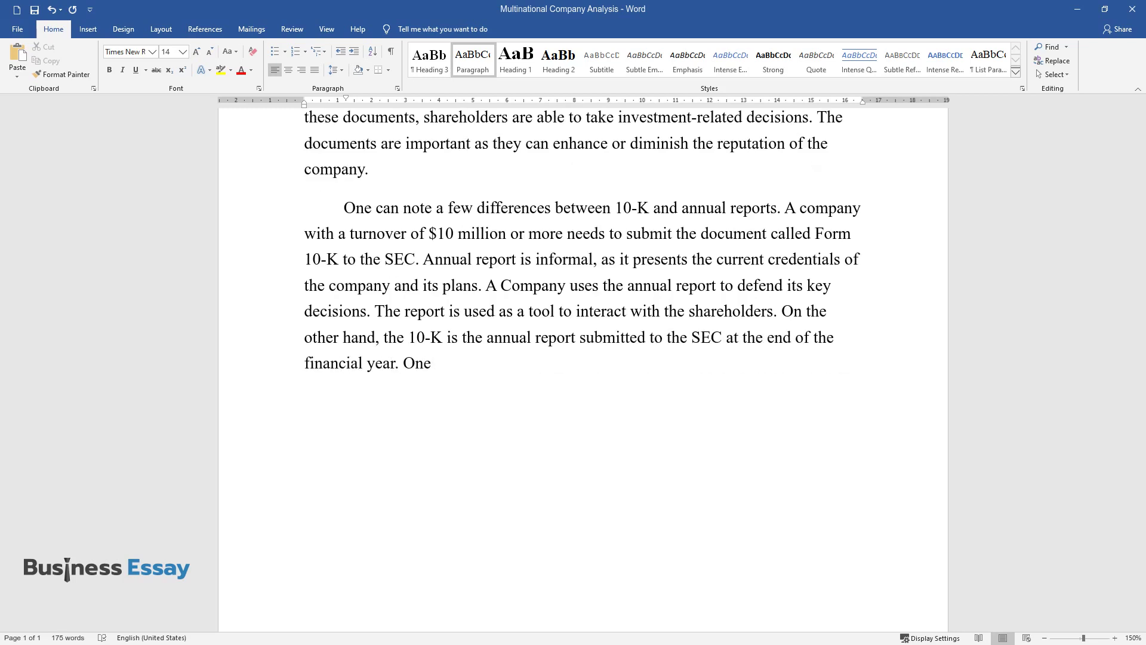
pyautogui.write('cial year. One can consider the 10-K as a conse')
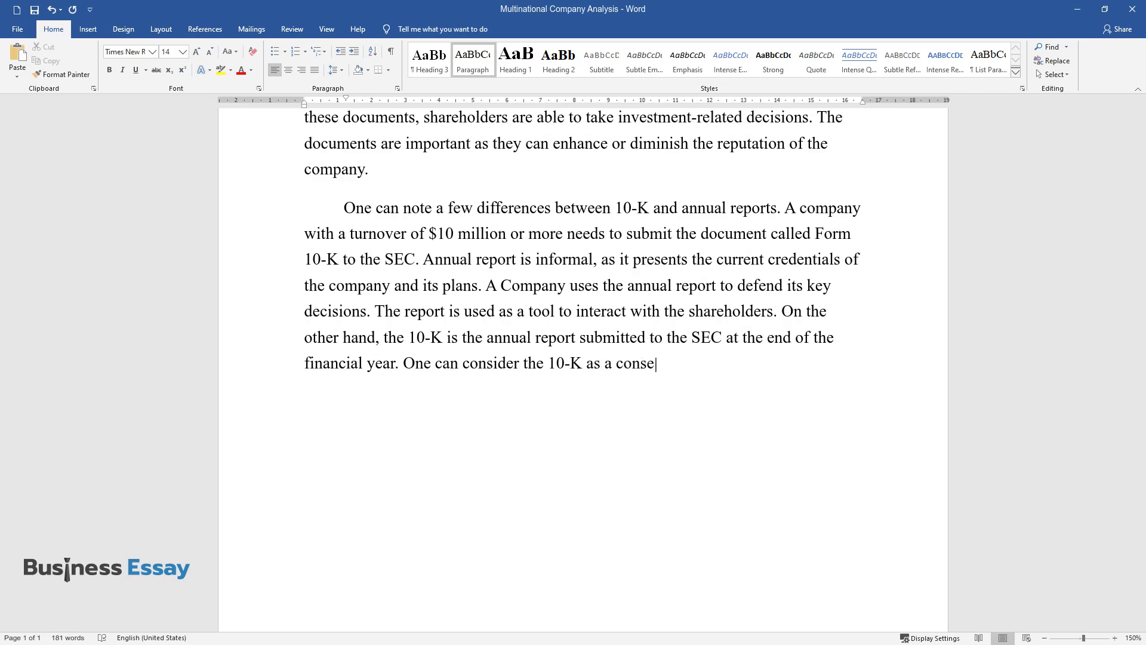
pyautogui.write('rvative and formal document. It comprise')
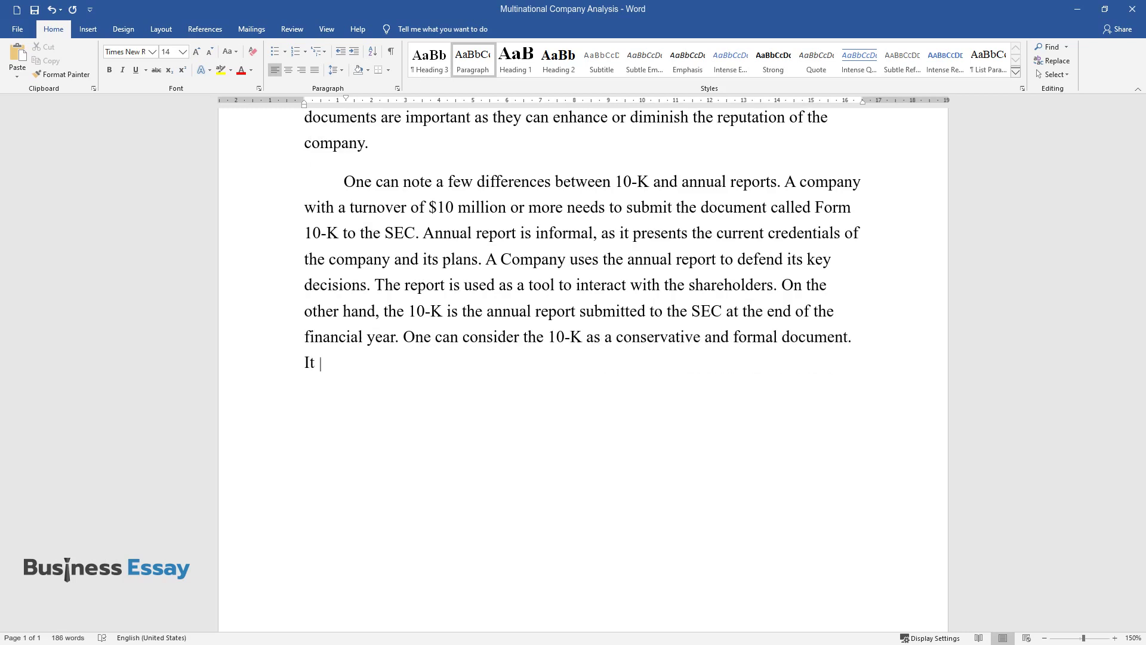
pyautogui.write('s the financial stateme')
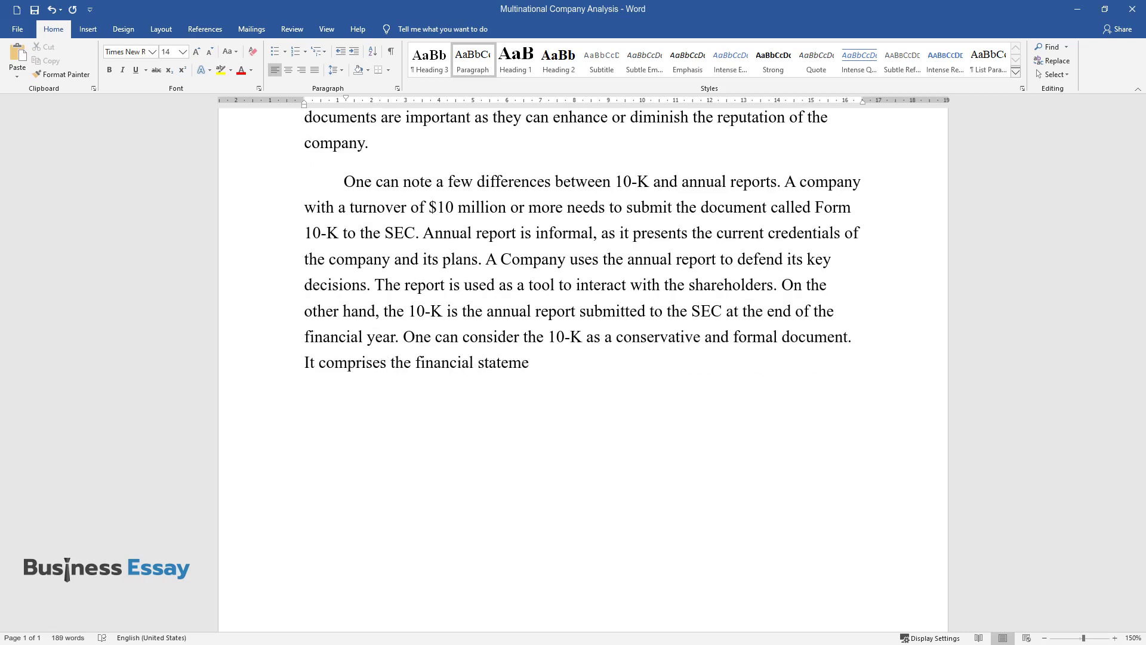
pyautogui.write('nt of the firm, including the pr')
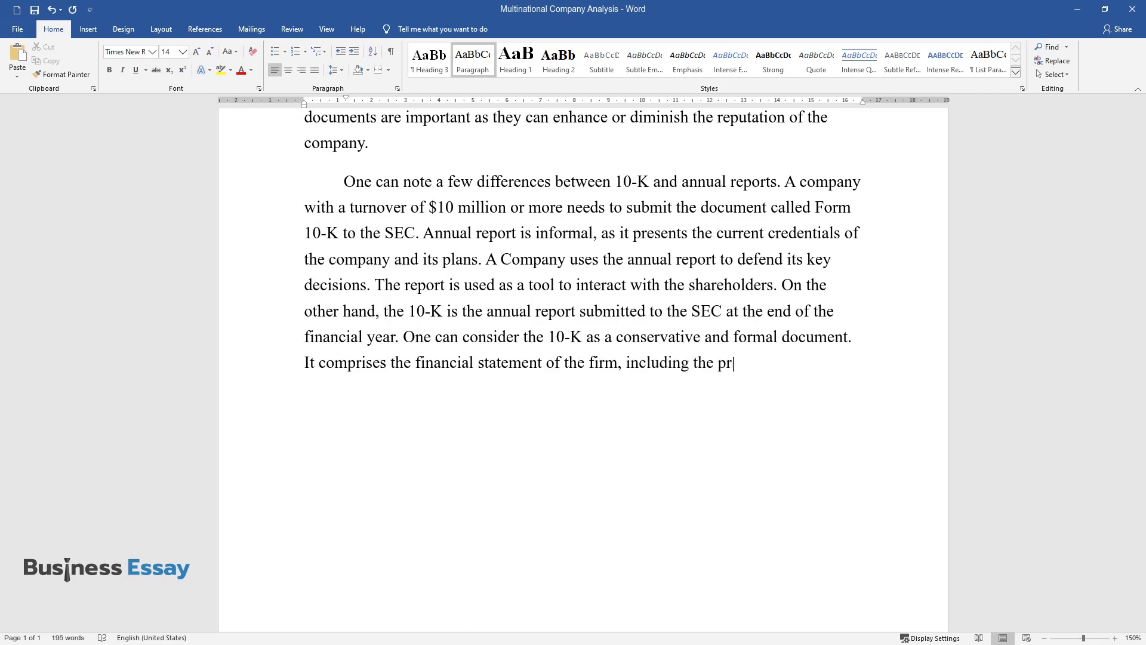
pyautogui.write('ofit and loss over the period of')
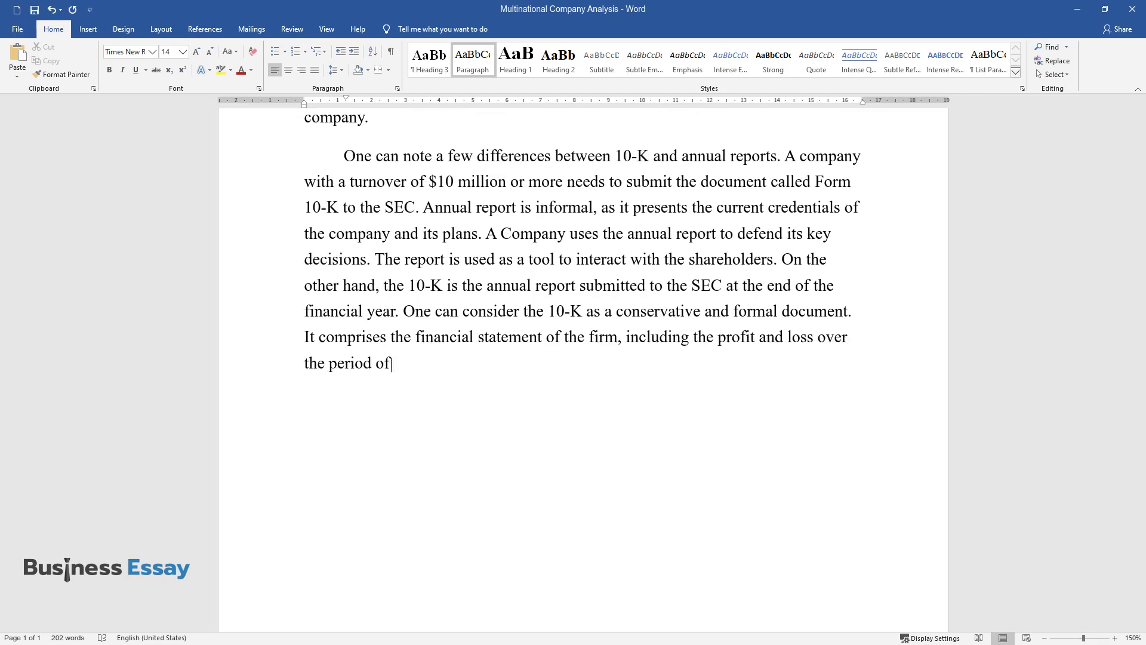
pyautogui.write(' one year.')
# Add the GE annual-report paragraph beginning 'The document comprises financial and non-financial disclosure…'
pyautogui.press('Return')
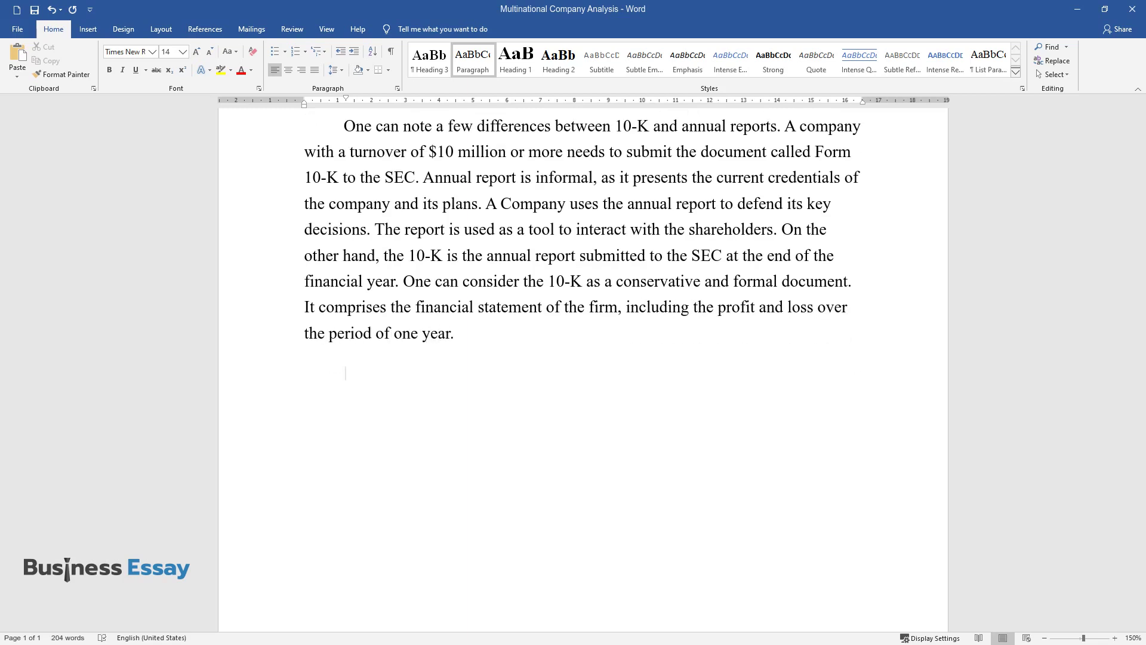
pyautogui.write('The document comprises financial ')
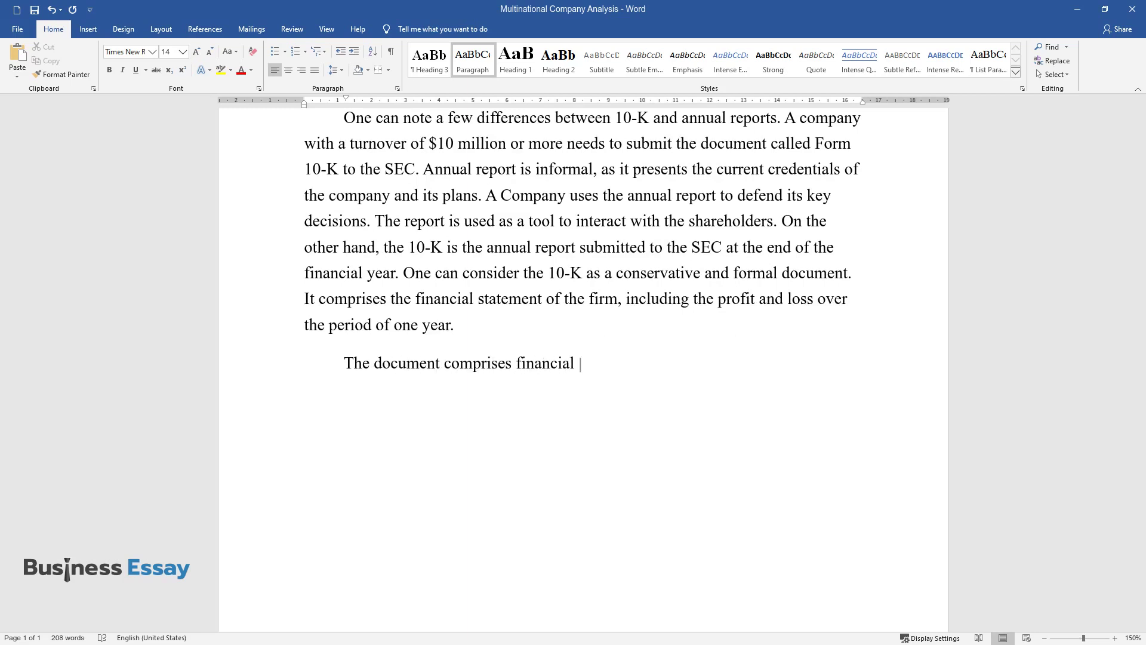
pyautogui.write('and non-financial disclosure reve')
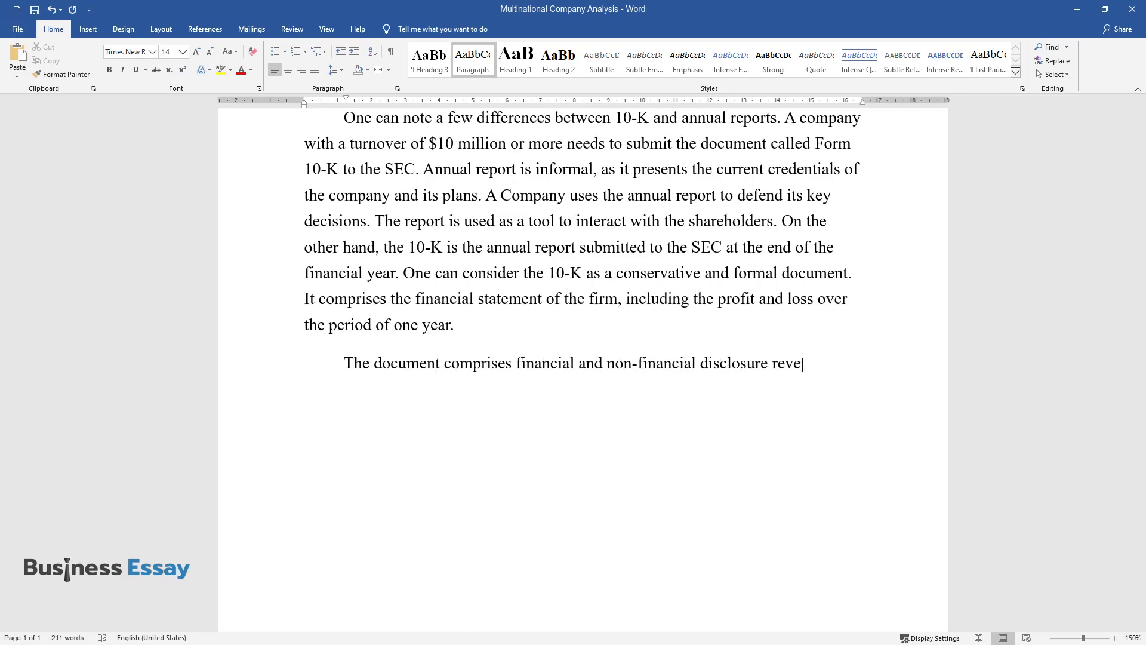
pyautogui.write('aled by the company. General Elec')
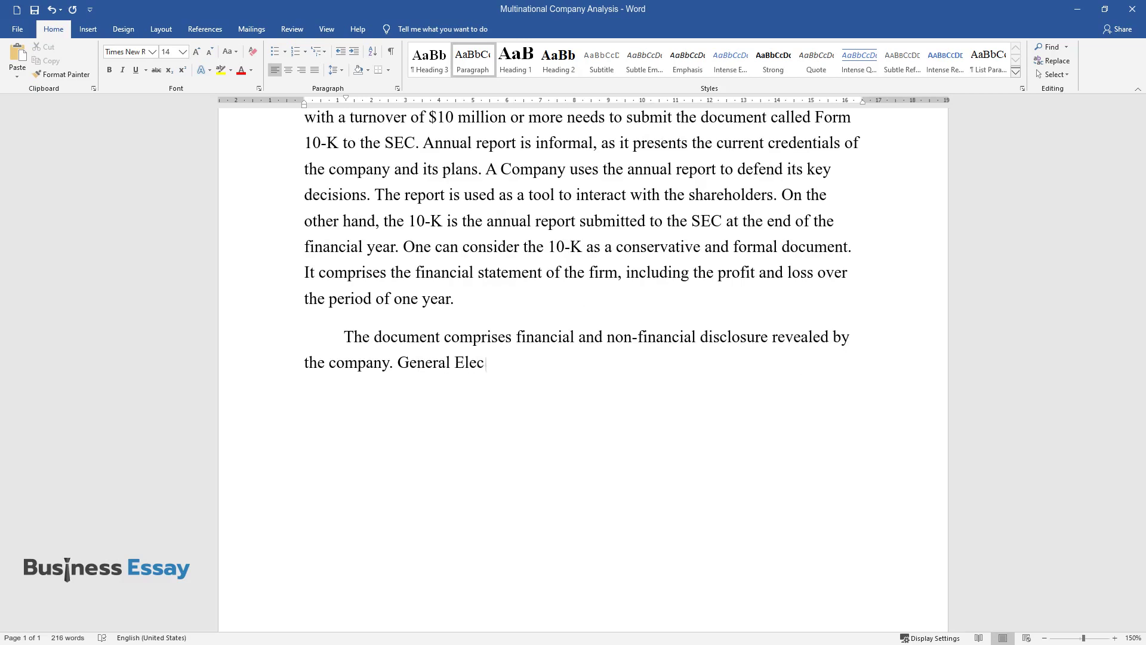
pyautogui.write('tric (GE) is a multinational compa')
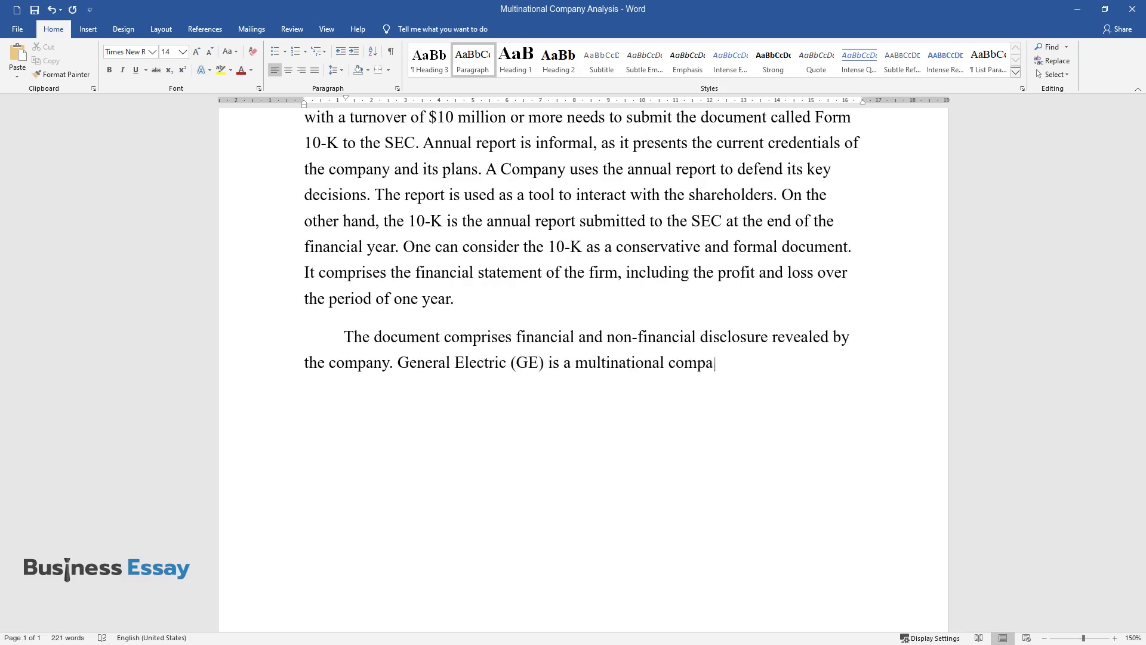
pyautogui.write('ny. It has presented its annual performan')
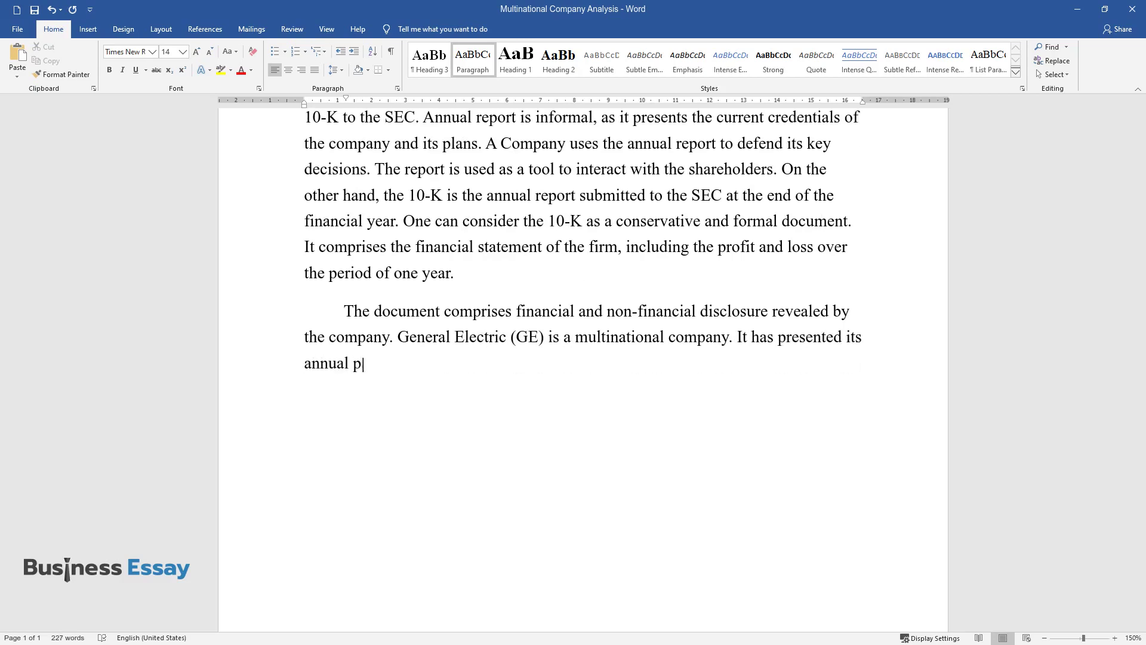
pyautogui.write('ce to the shareholders in')
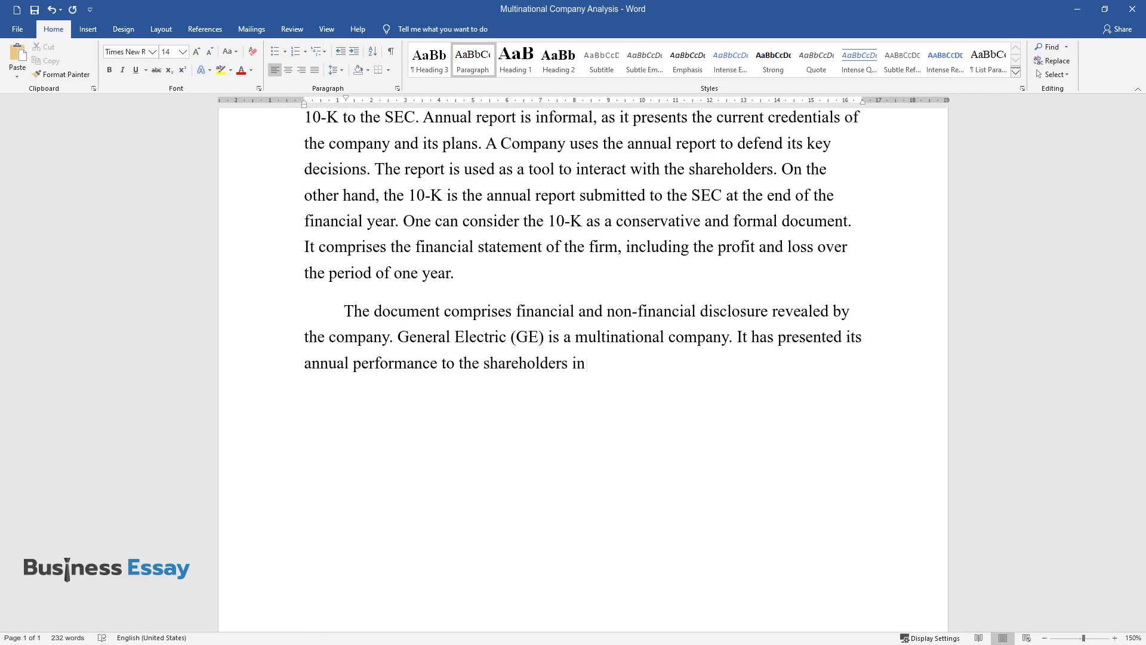
pyautogui.write(' the form of the annual report. Th')
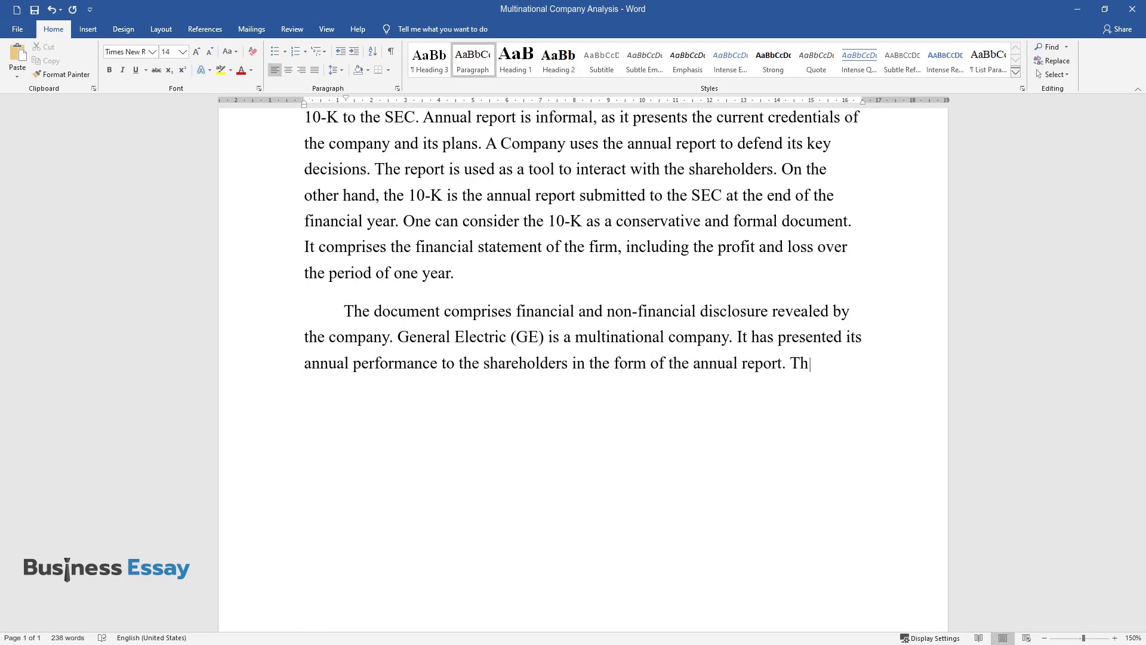
pyautogui.write('e annual report comprises photogr')
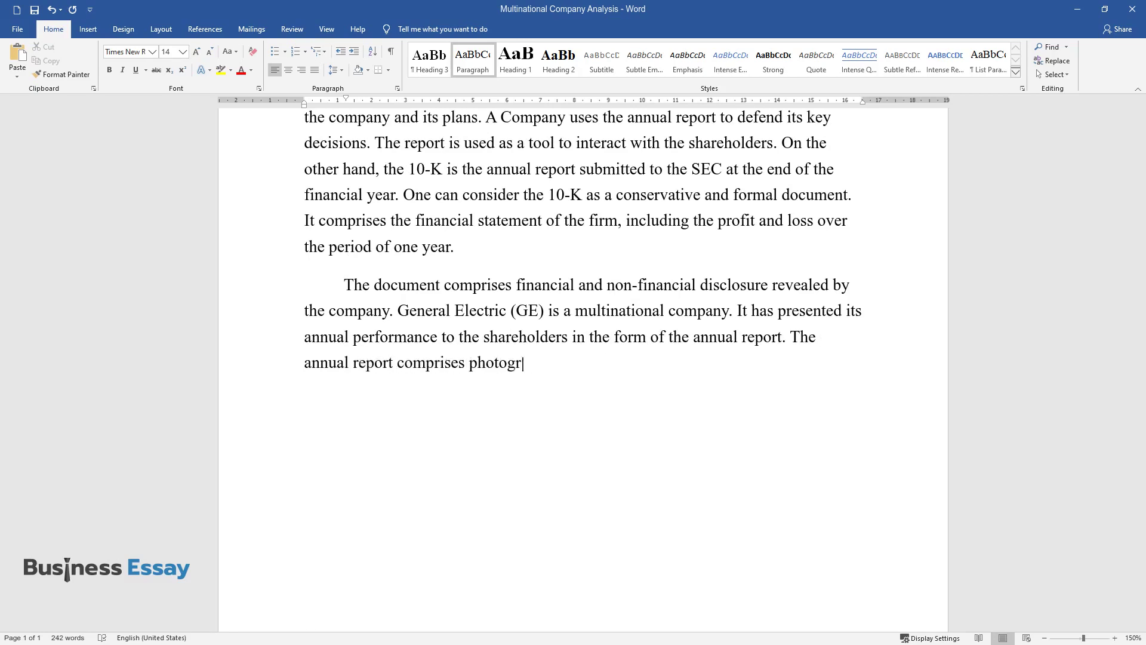
pyautogui.write('aphs of company products. There a')
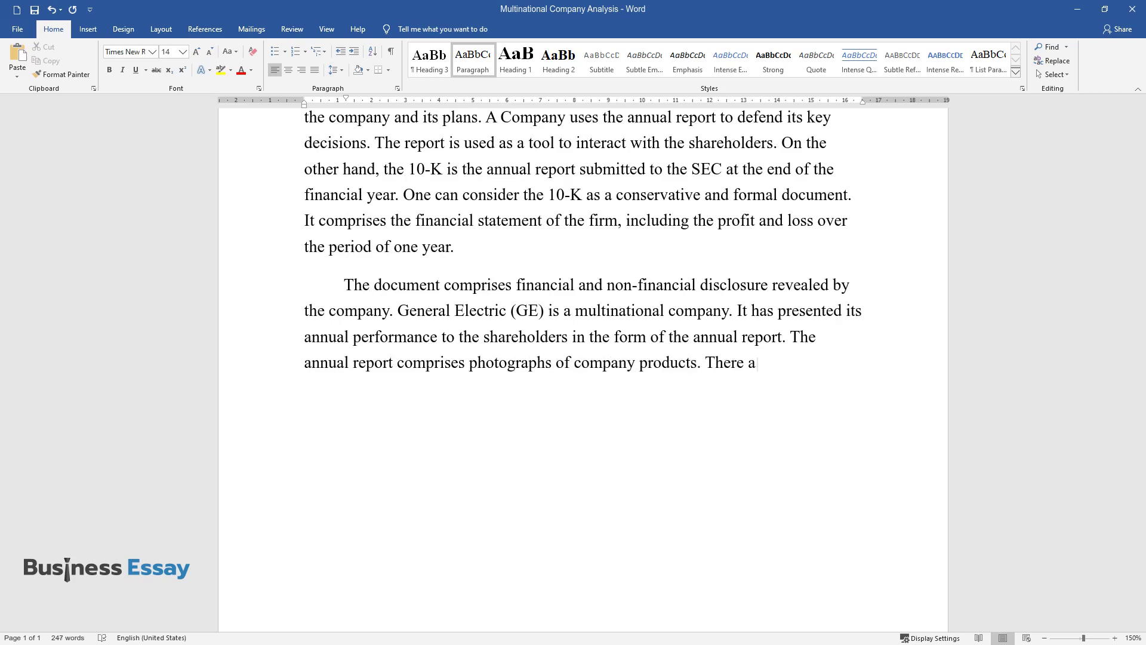
pyautogui.write('re sections that deal with issues ')
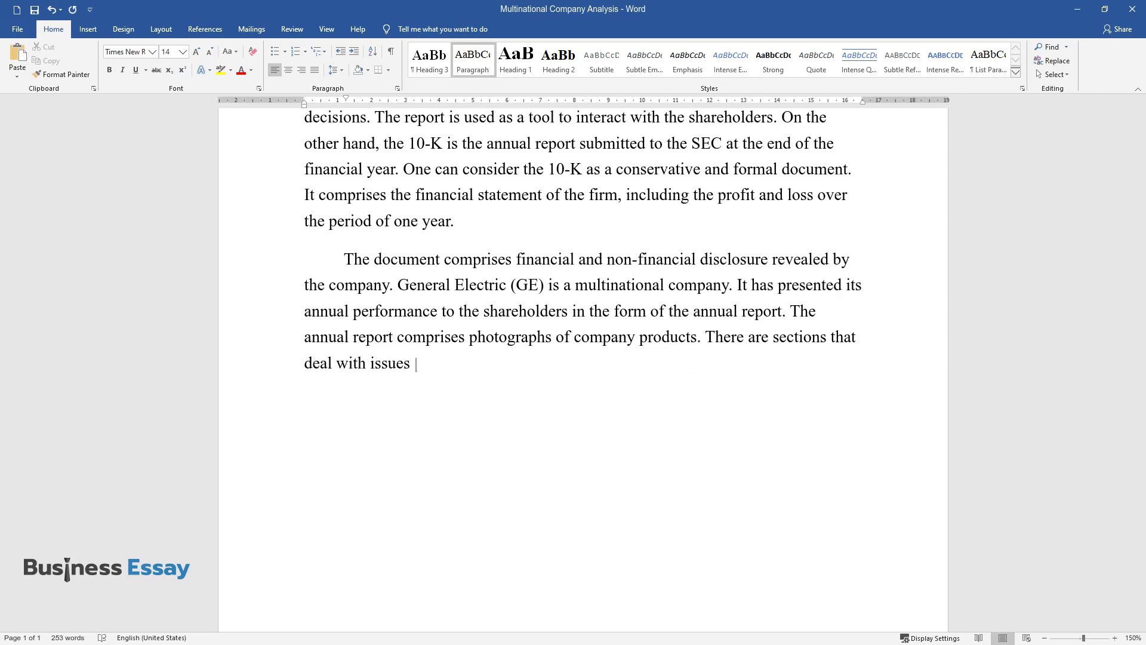
pyautogui.write('such as improved technology, sust')
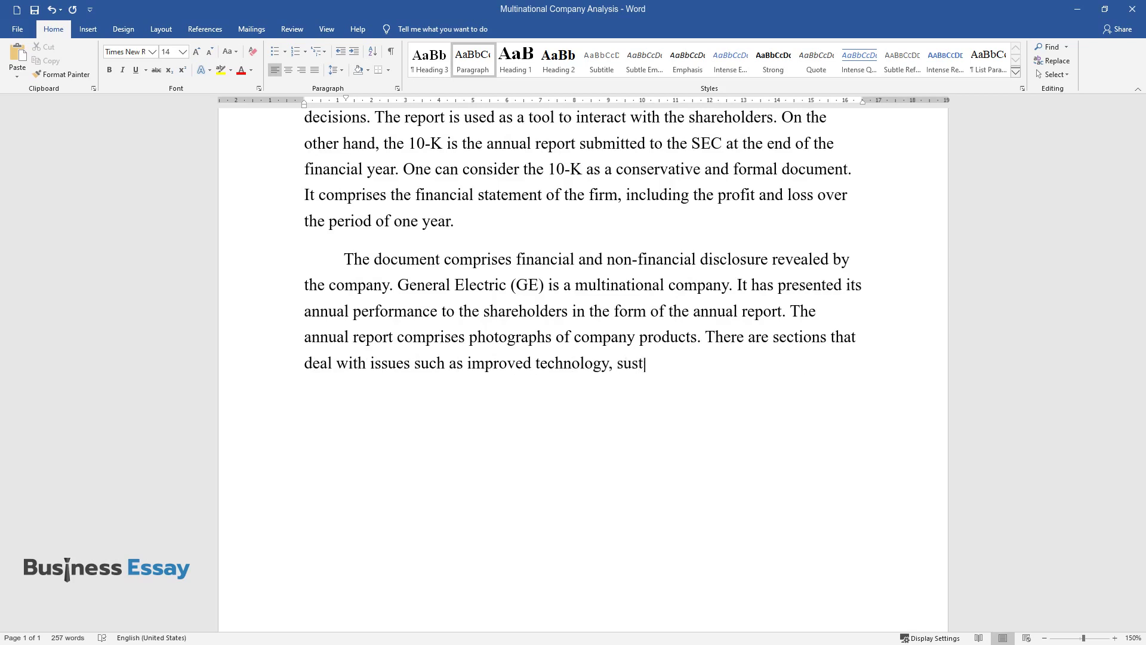
pyautogui.write('ainable development, business sce')
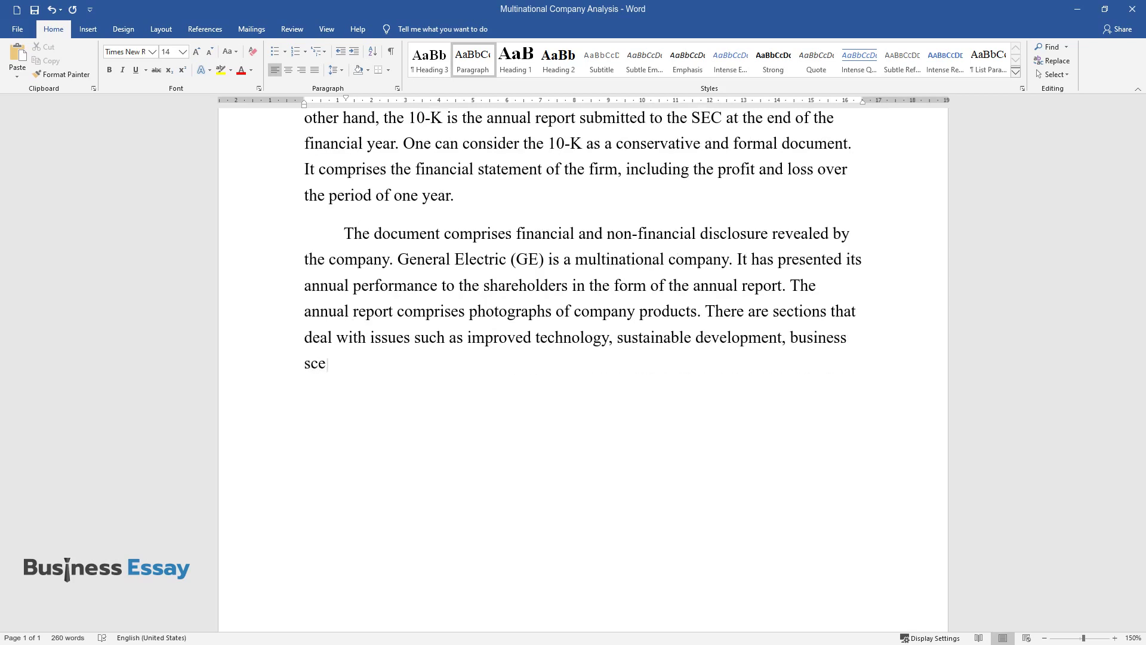
pyautogui.write('nario, and performance highlights')
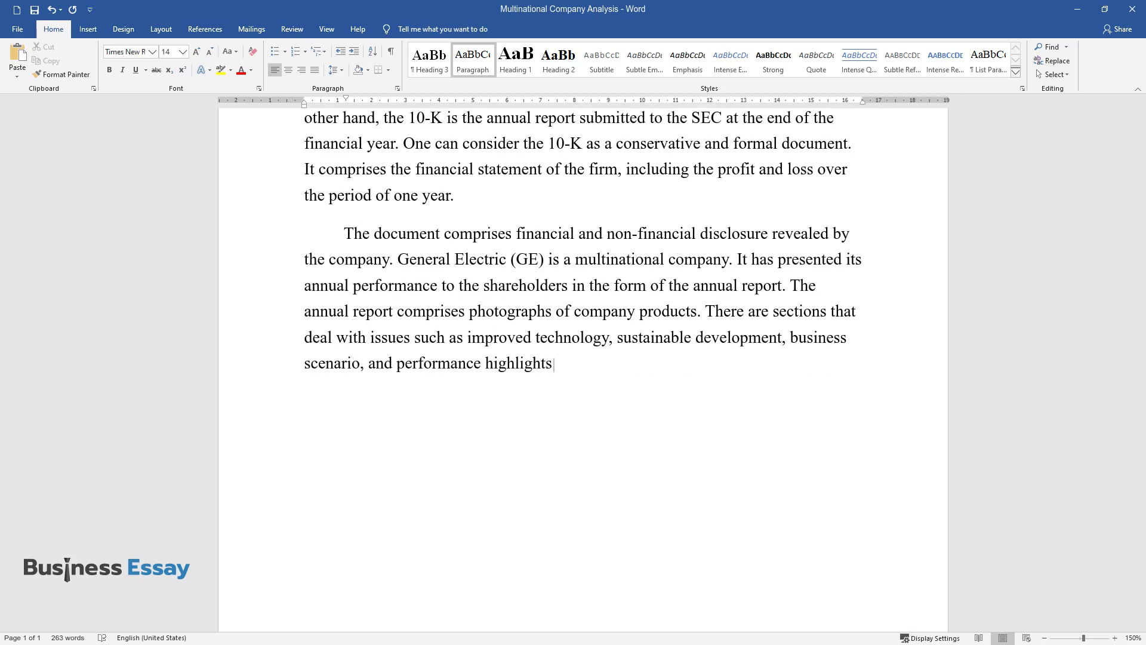
pyautogui.write('. The document demonstrates the fi')
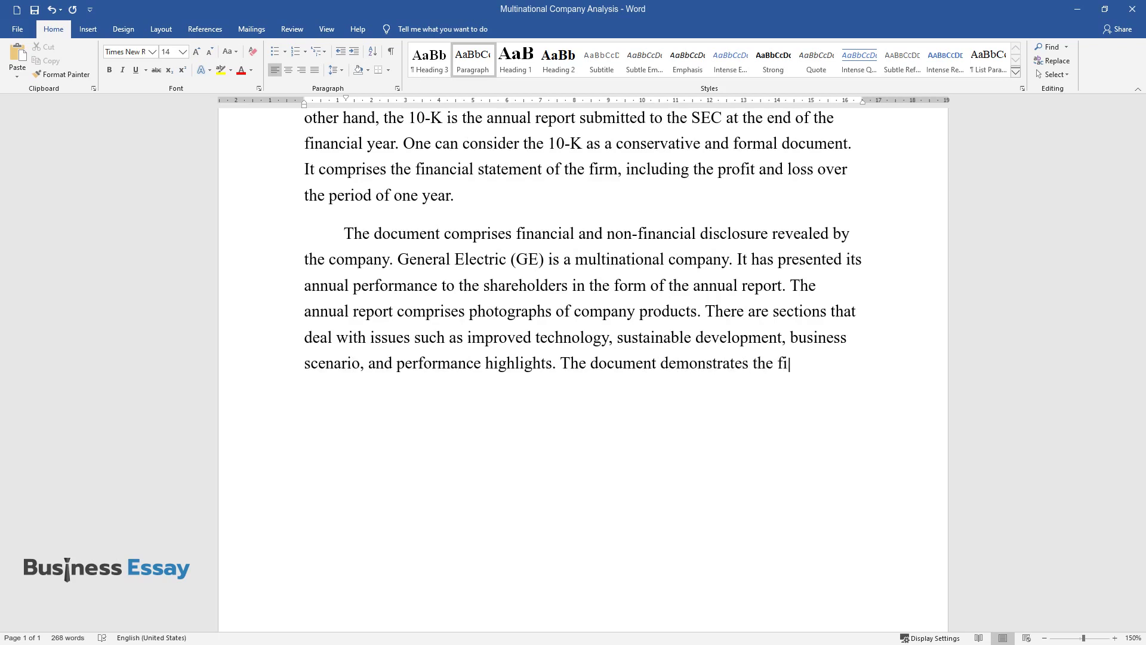
pyautogui.write('nancial performance of the compan')
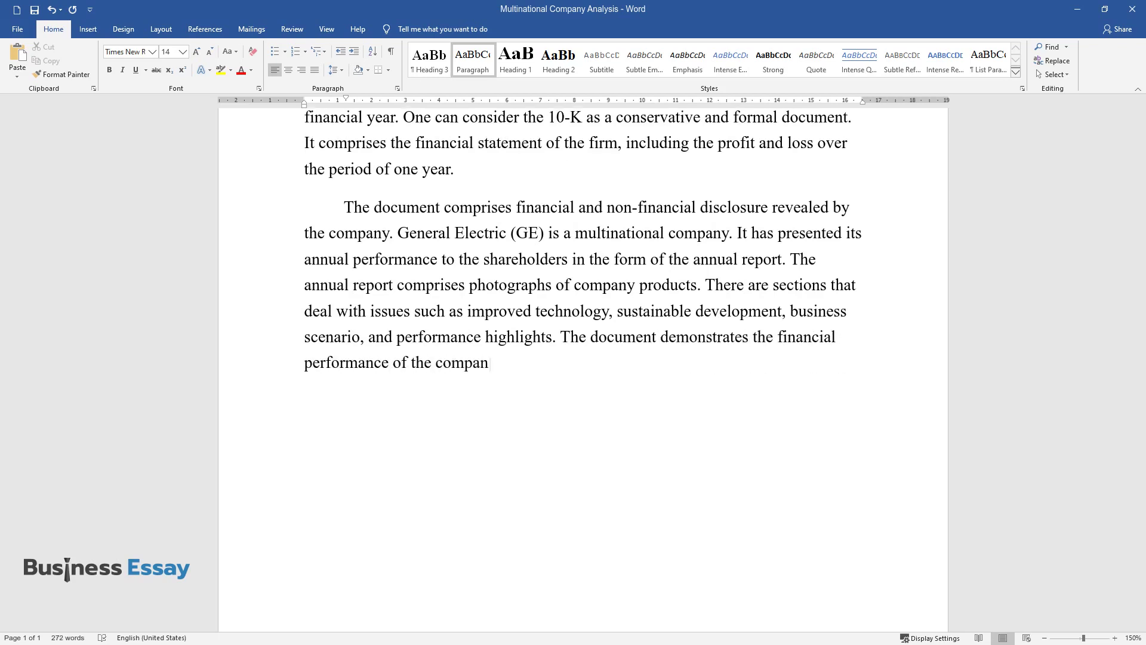
pyautogui.write('y over a period of one year. The a')
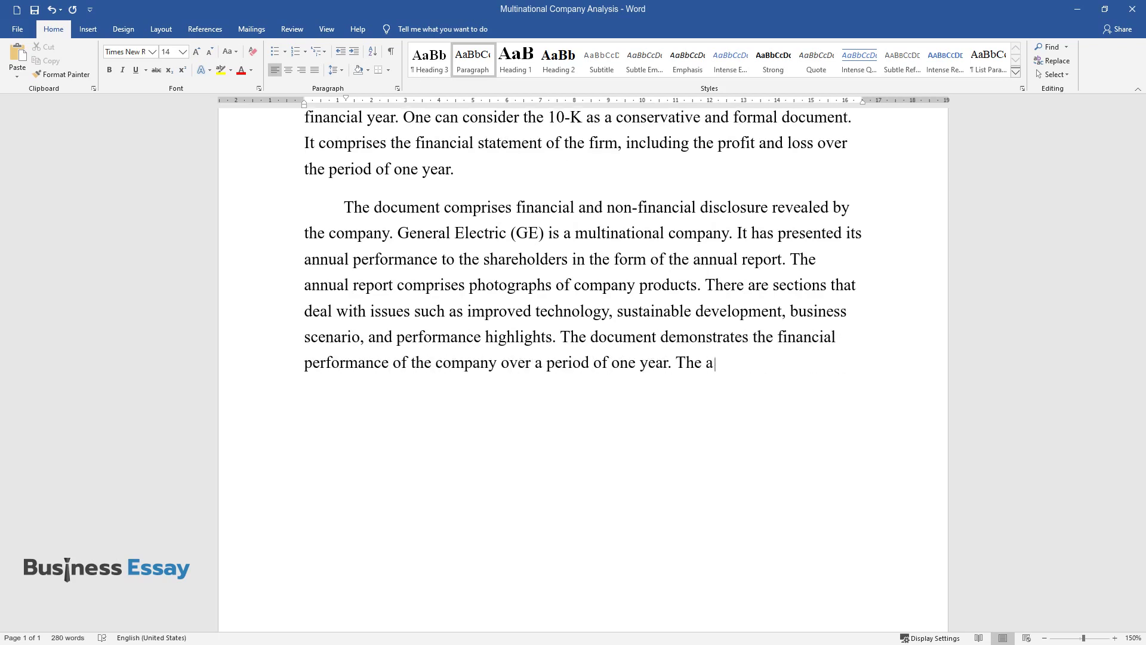
pyautogui.write('nnual report shows that the company has gi')
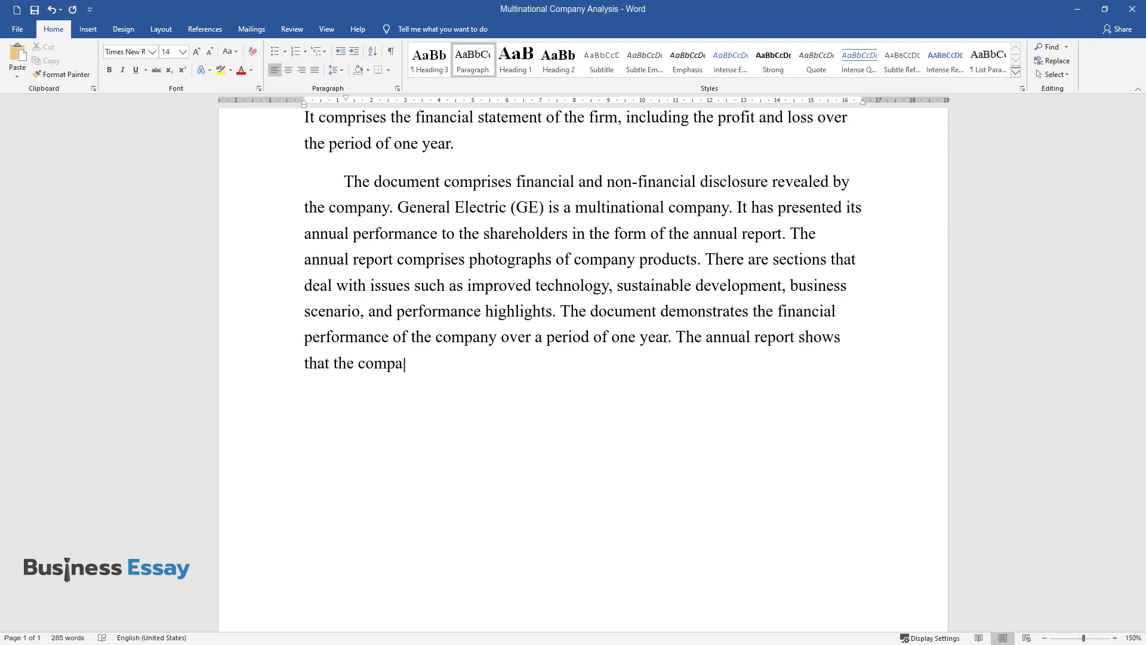
pyautogui.write('ven importance to issues')
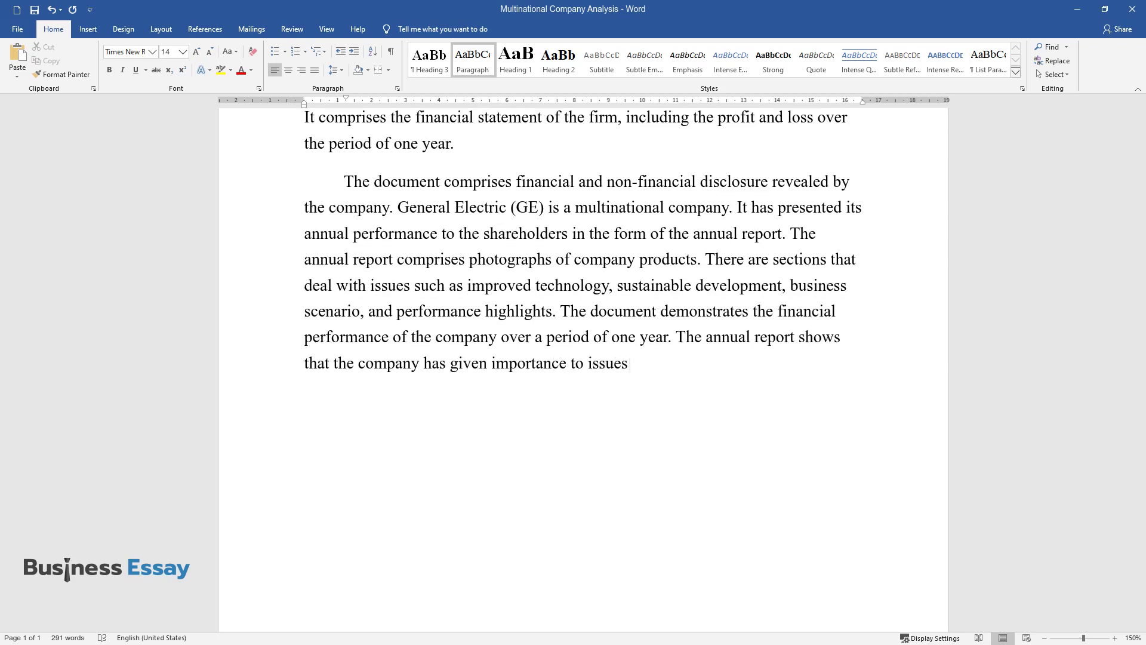
pyautogui.write(' such as corporate governance and')
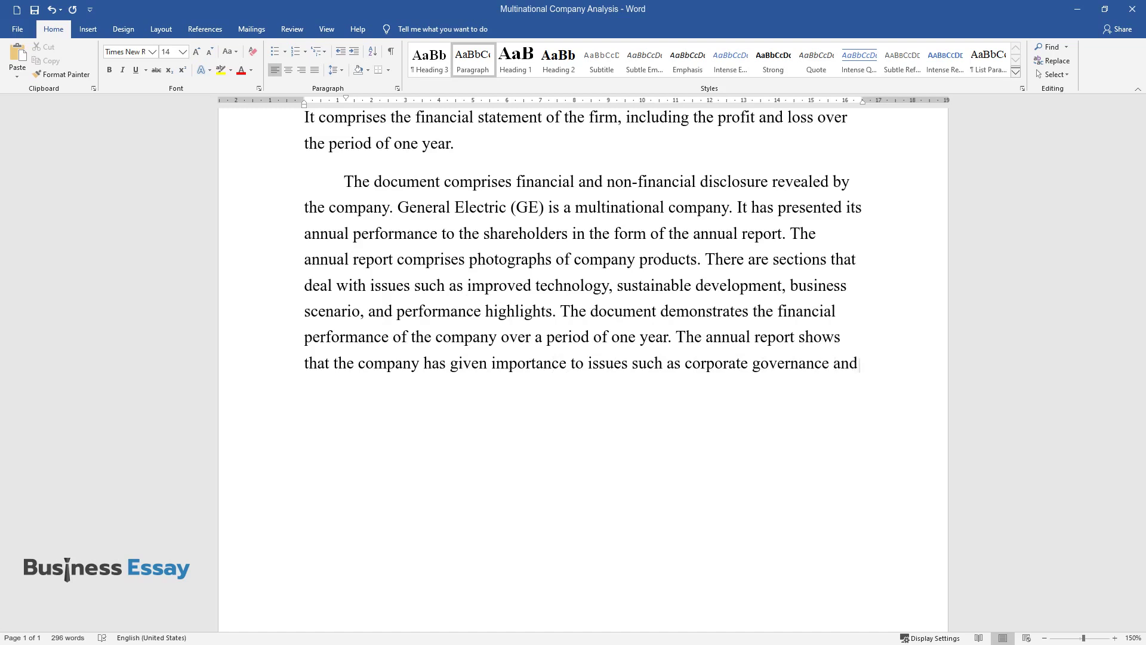
pyautogui.write(' corporate social responsibility.')
# Write the 'Through this document…' paragraph on GE's internal controls, ending '…compared with the annual report.'
pyautogui.press('Return')
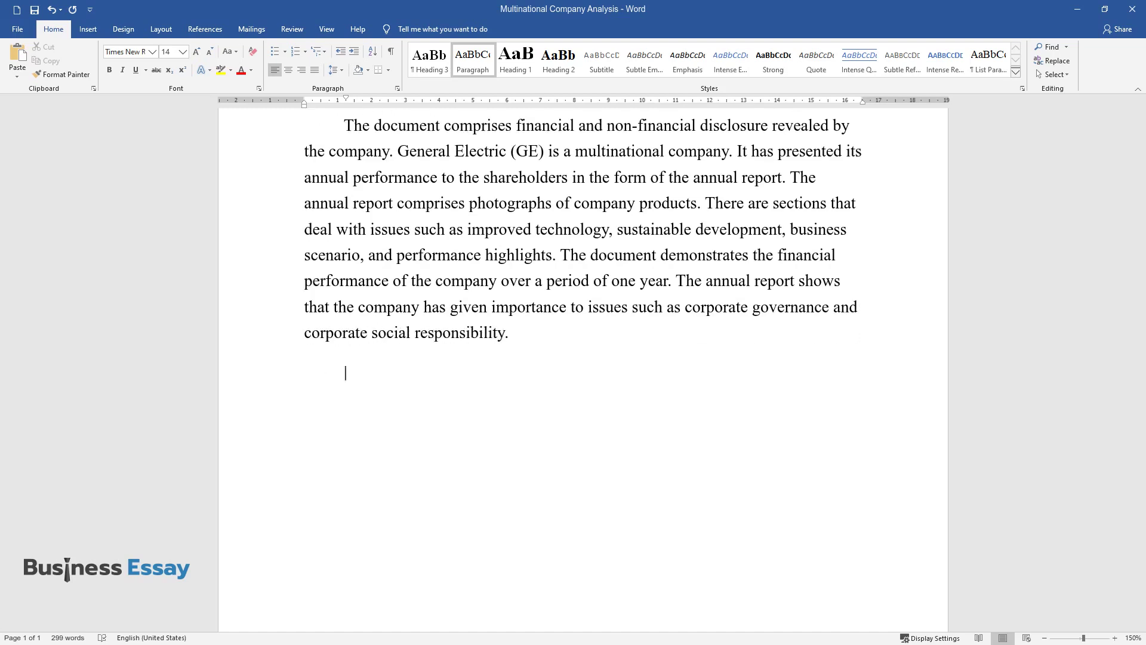
pyautogui.write('Through th')
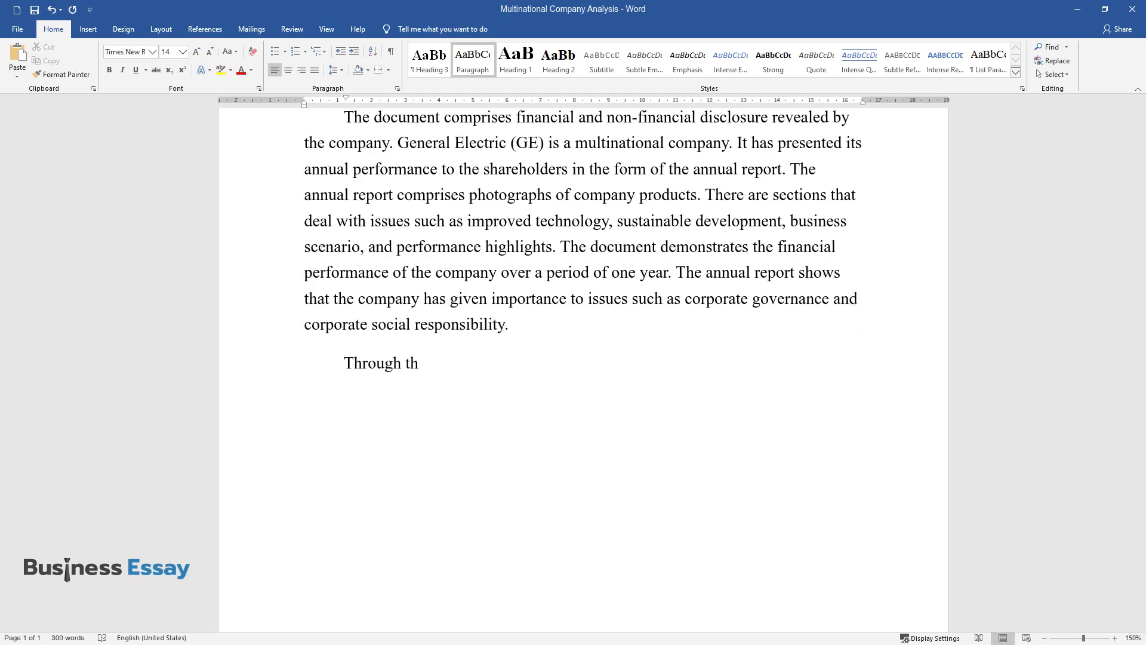
pyautogui.write('is document, the company demonstr')
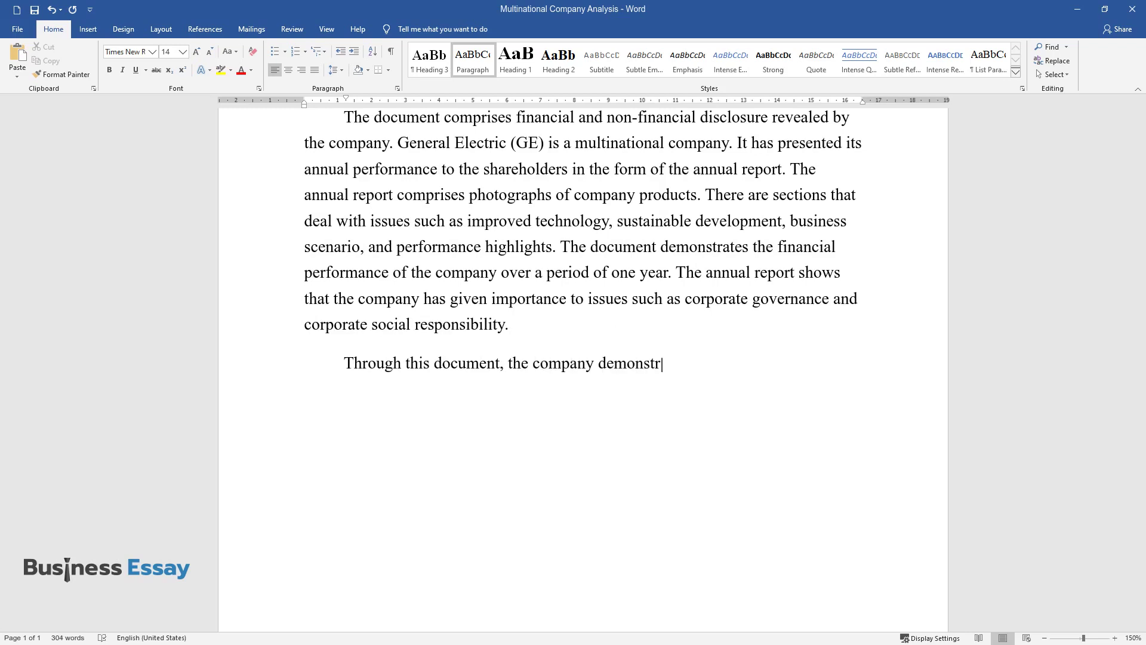
pyautogui.write('ated that it has introduced intern')
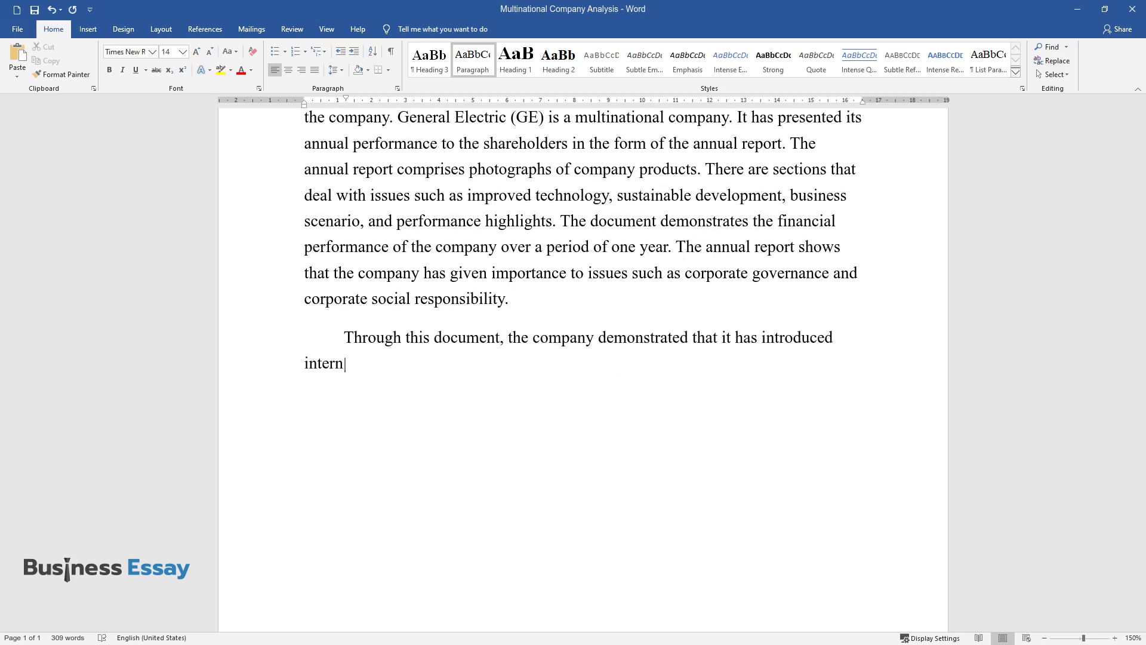
pyautogui.write('al control measures to avoid deli')
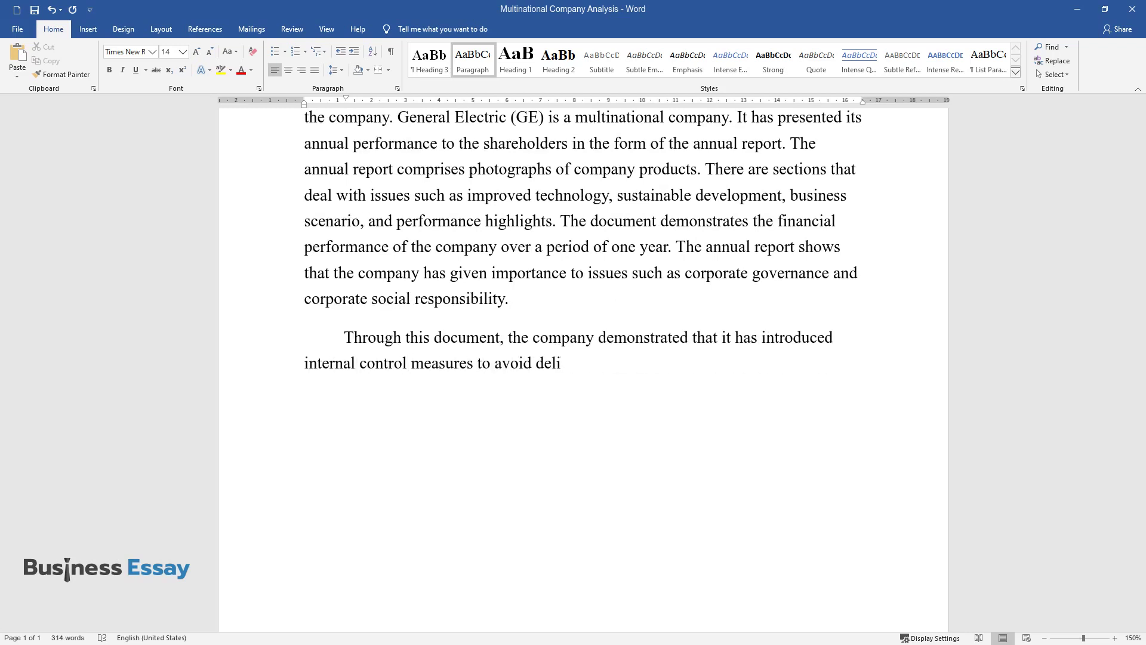
pyautogui.write('berate and inadvertent errors in ')
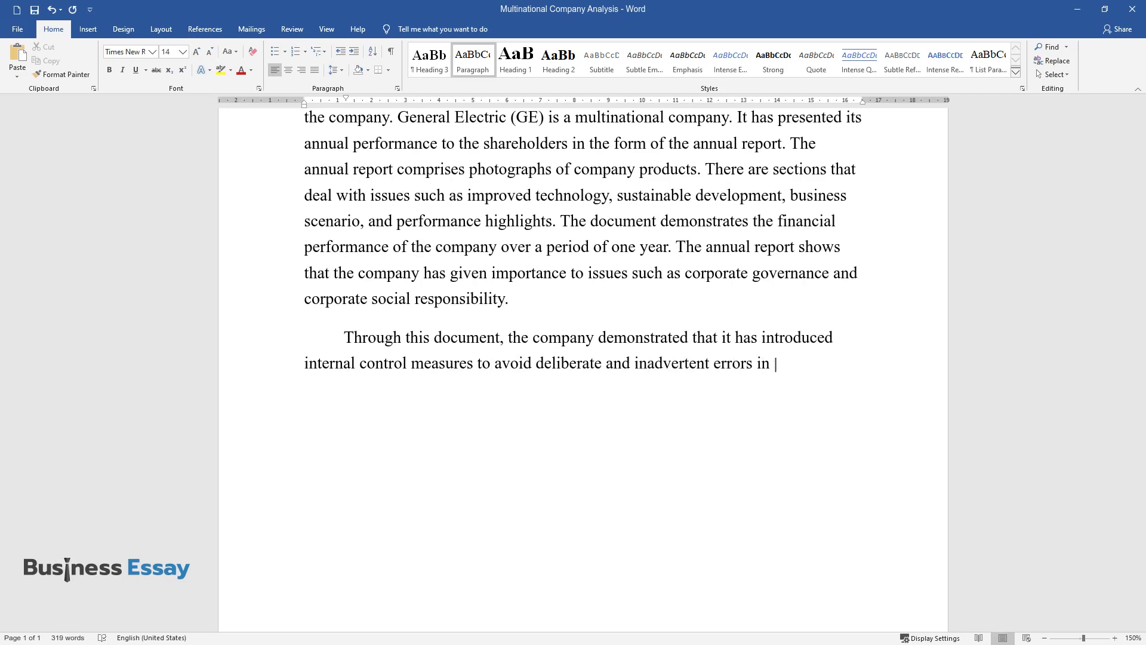
pyautogui.write('the accounts of the firm. The docu')
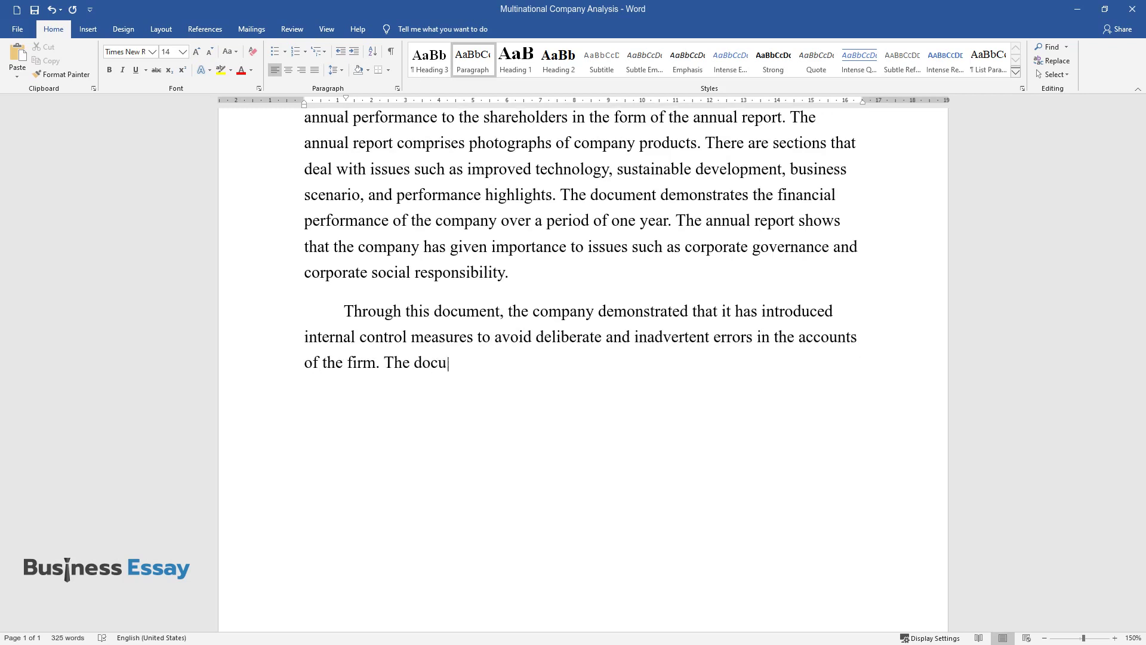
pyautogui.write('ment comprises large numbers of t')
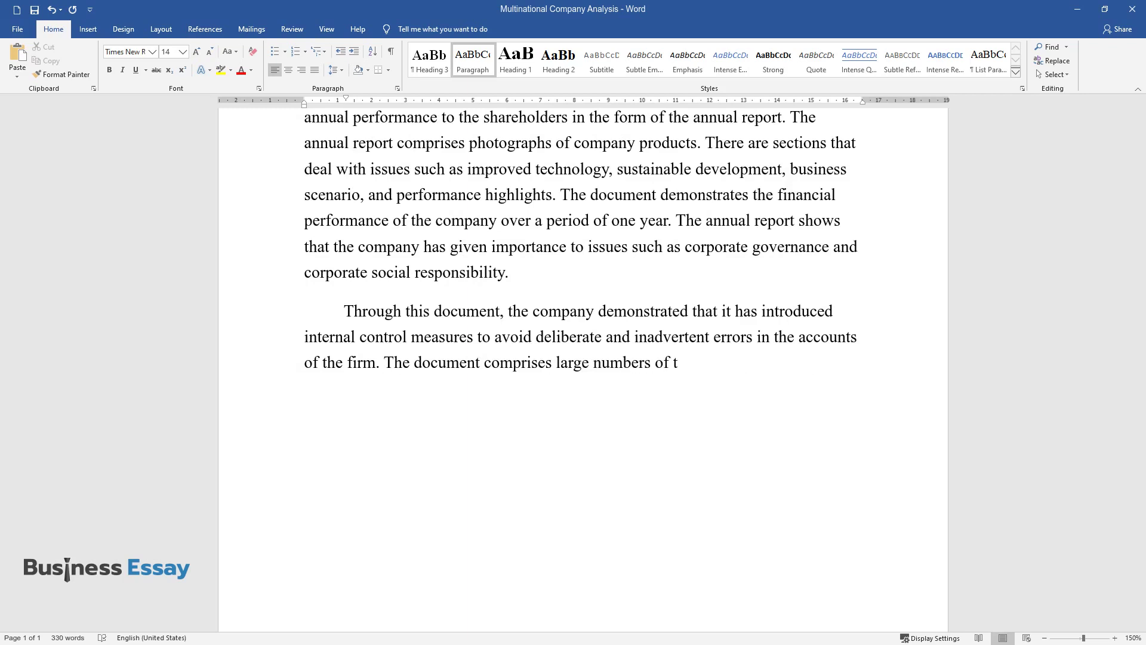
pyautogui.write('ables, charts, and figures. The report includes an analysi')
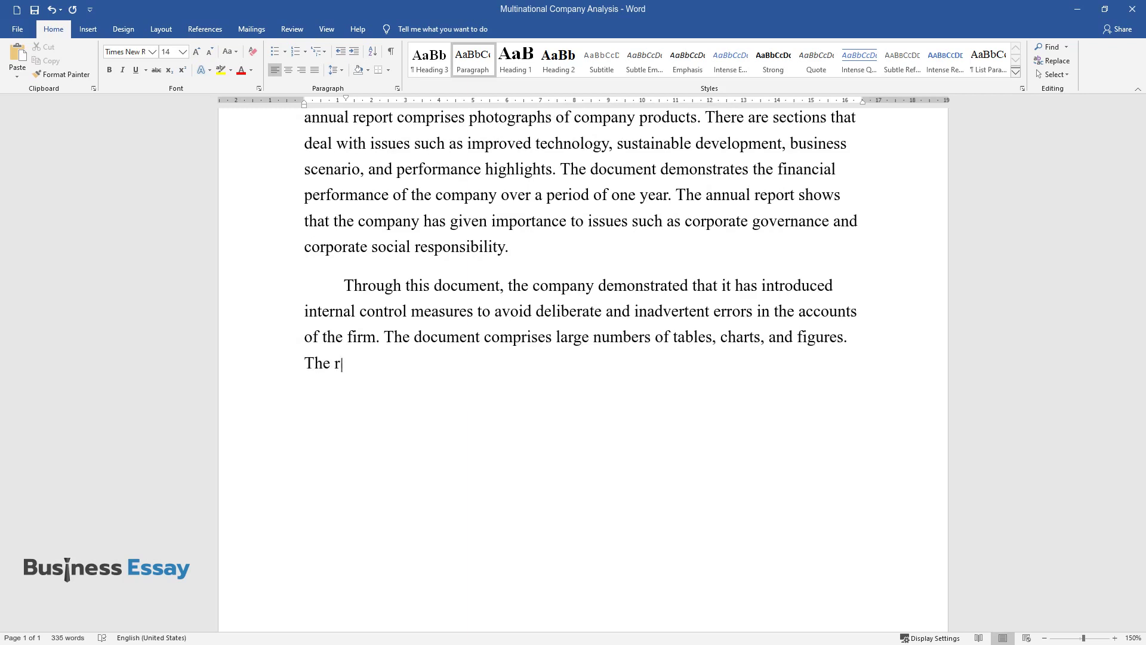
pyautogui.write('s of the ')
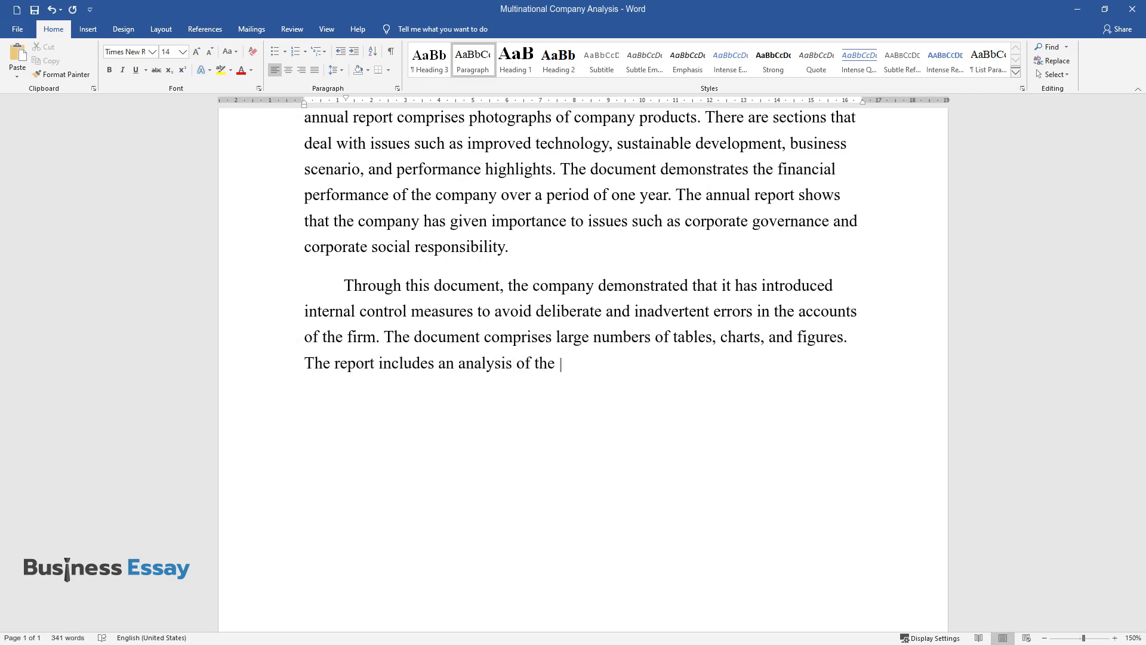
pyautogui.write('future technological challenge. T')
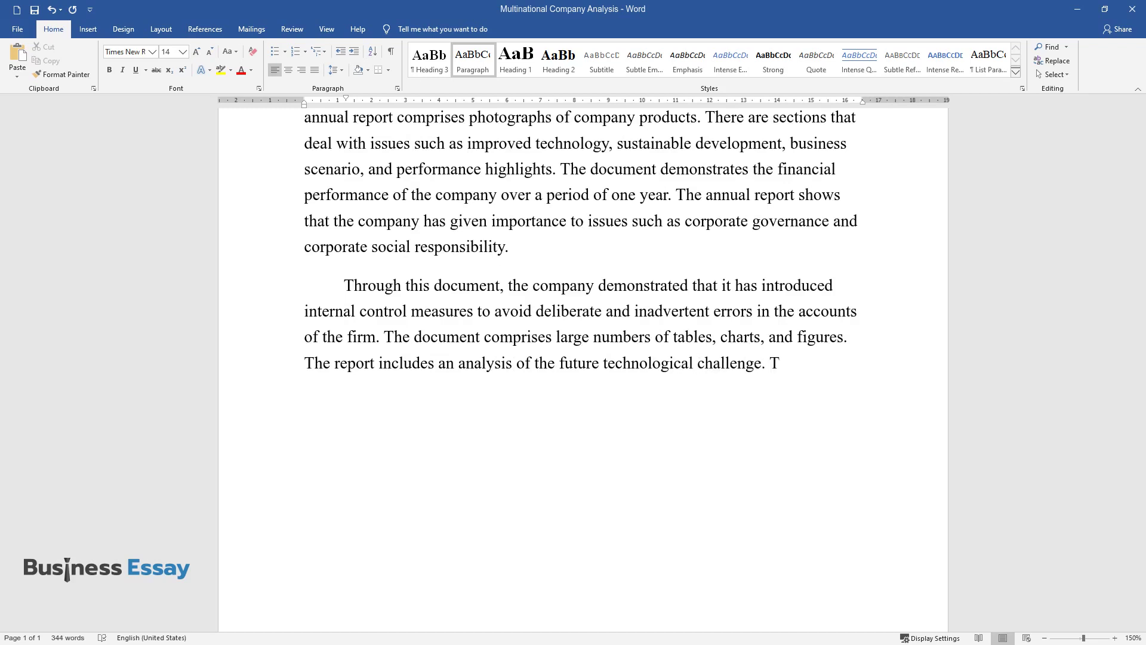
pyautogui.write('he company has created a strategy')
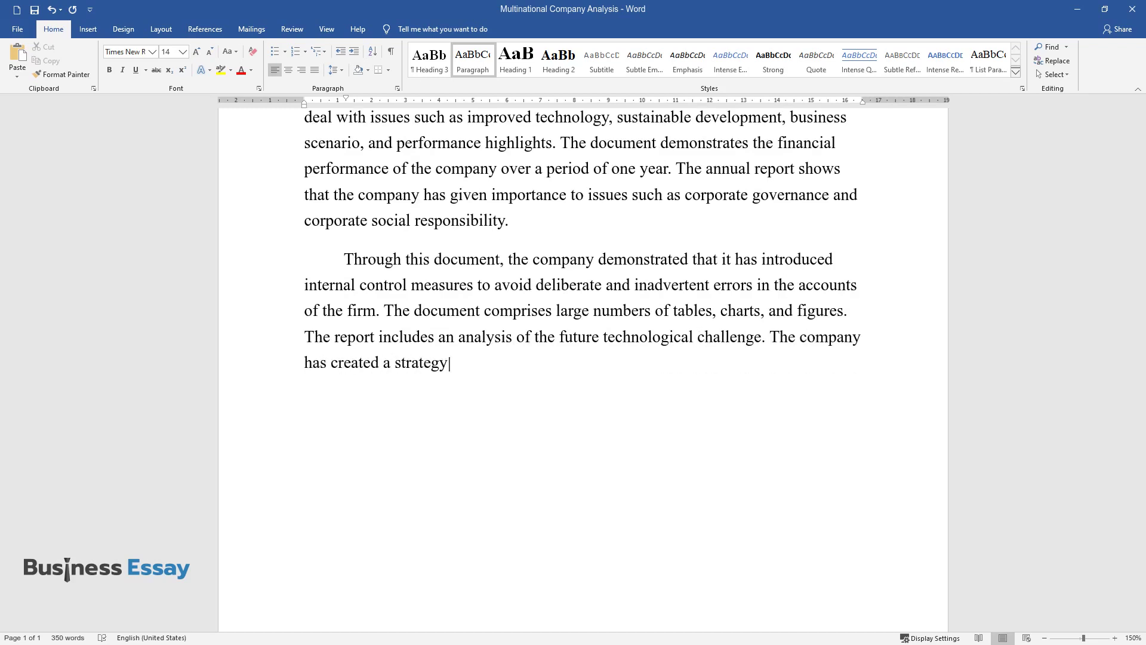
pyautogui.write(' to deal with this challenge. As p')
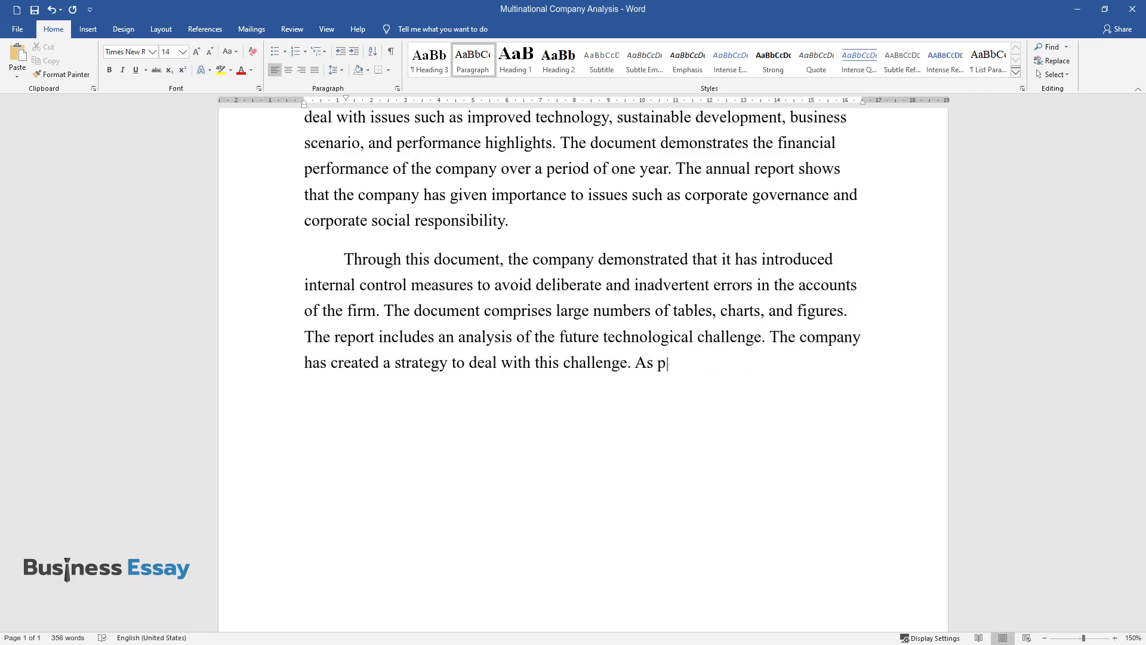
pyautogui.write('er the government regulations, the company needs t')
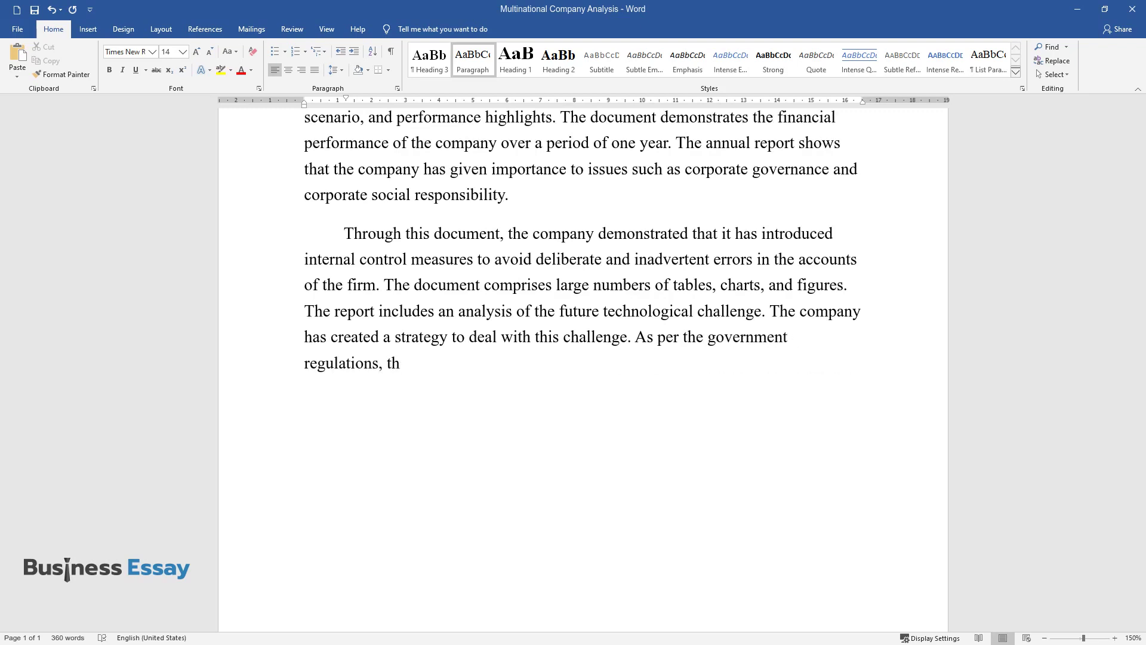
pyautogui.write('o file an annual')
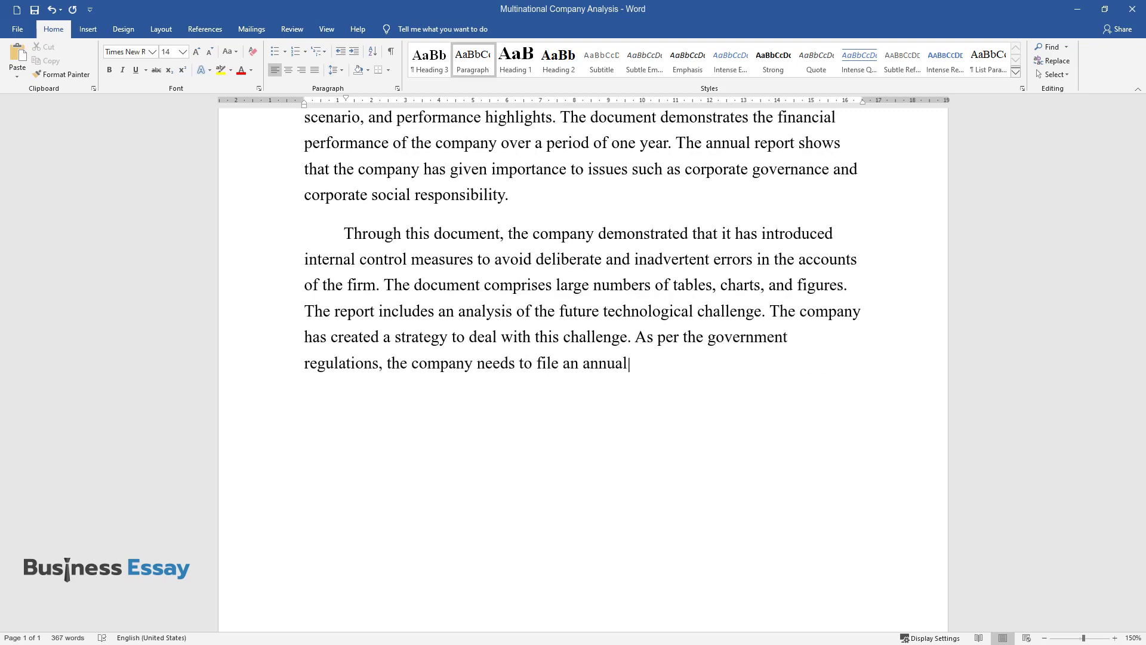
pyautogui.write(' report with the SEC. The Form 10-K submit')
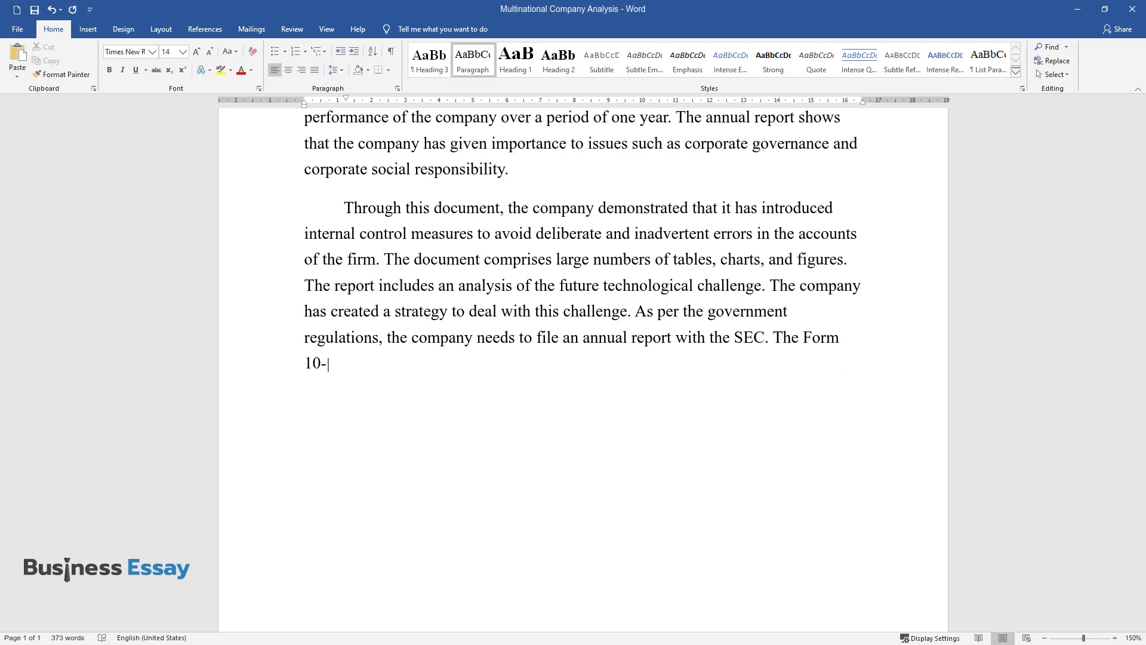
pyautogui.write('ted to the SEC is differ')
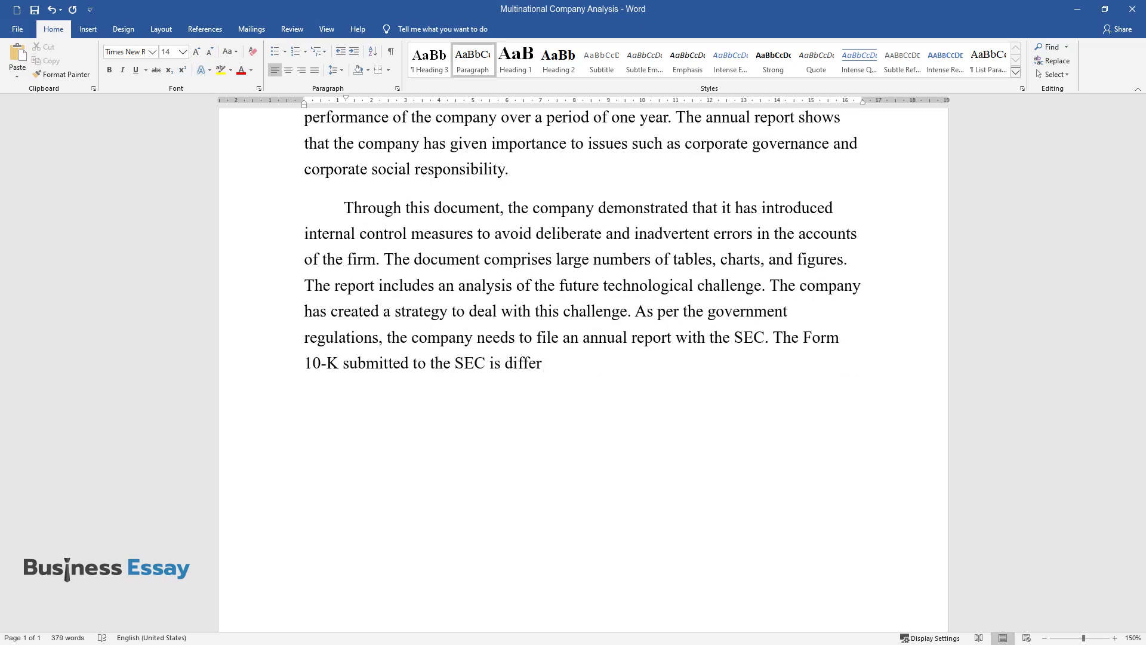
pyautogui.write('ent from the annual report availab')
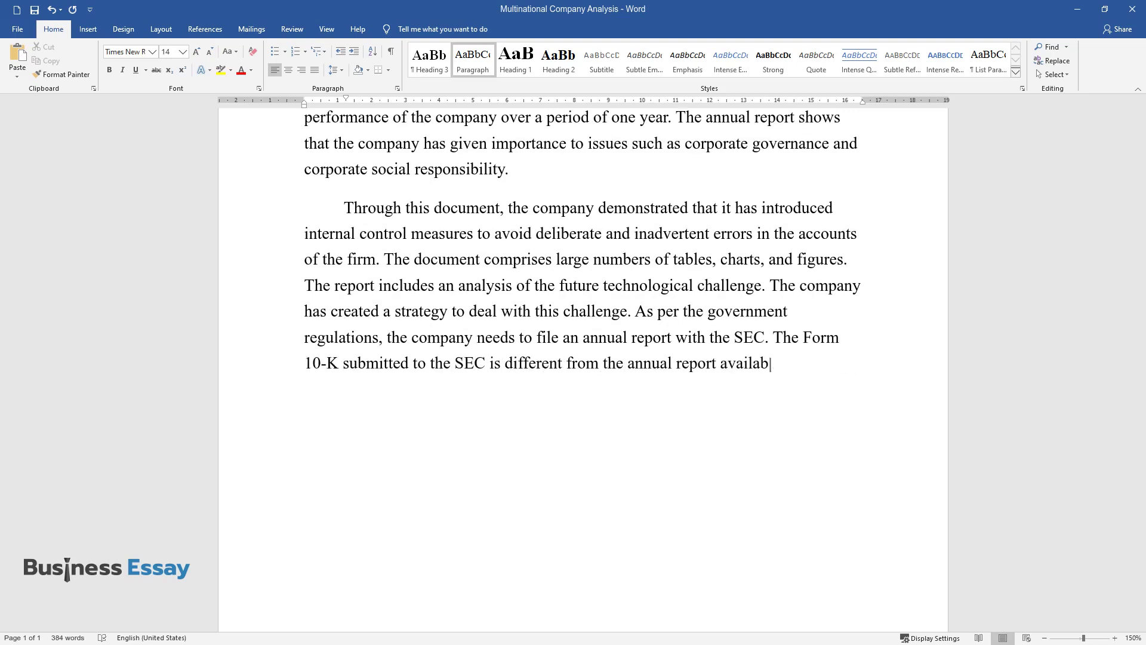
pyautogui.write('le to the shareholders. The Form 1')
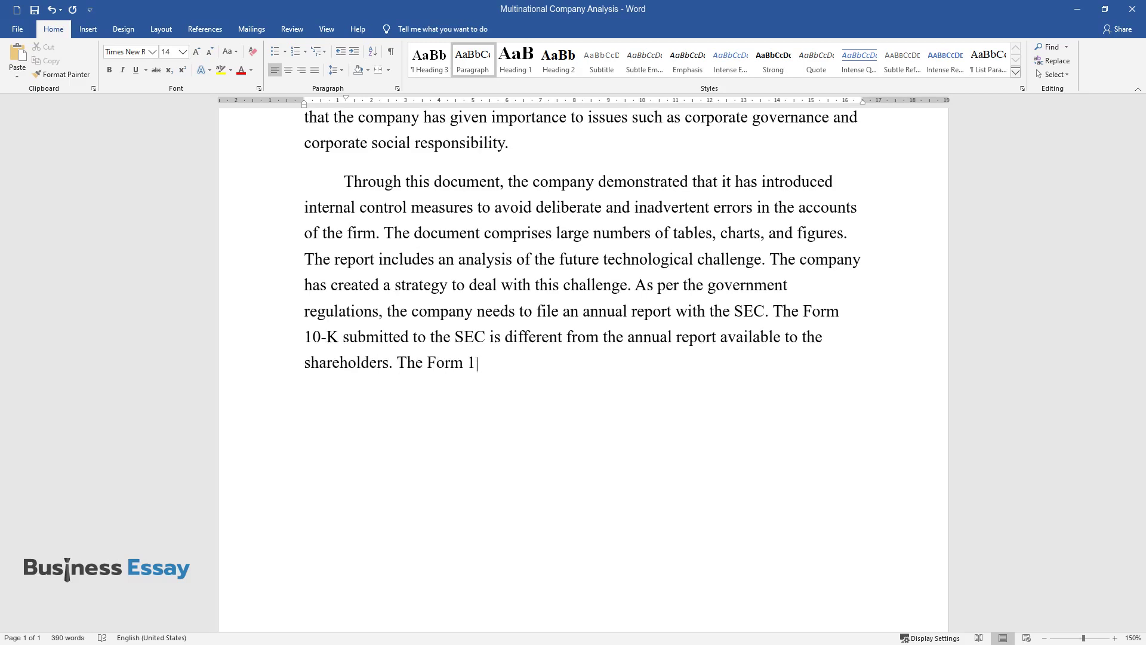
pyautogui.write('0-K is a conventional document wh')
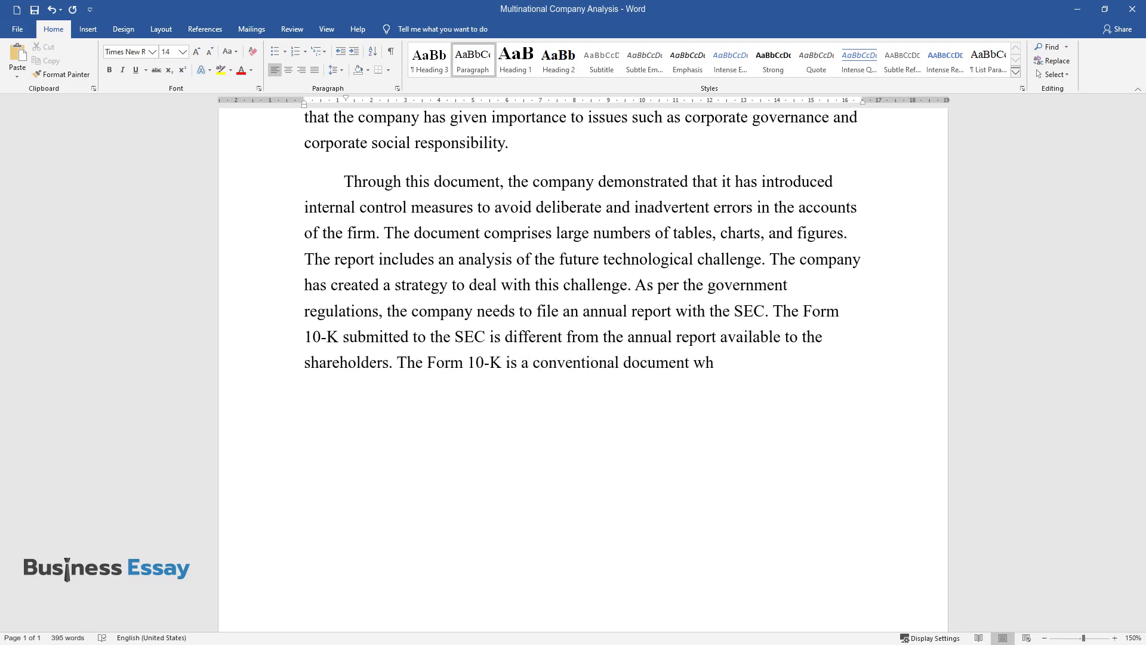
pyautogui.write('en compared with the annual report.')
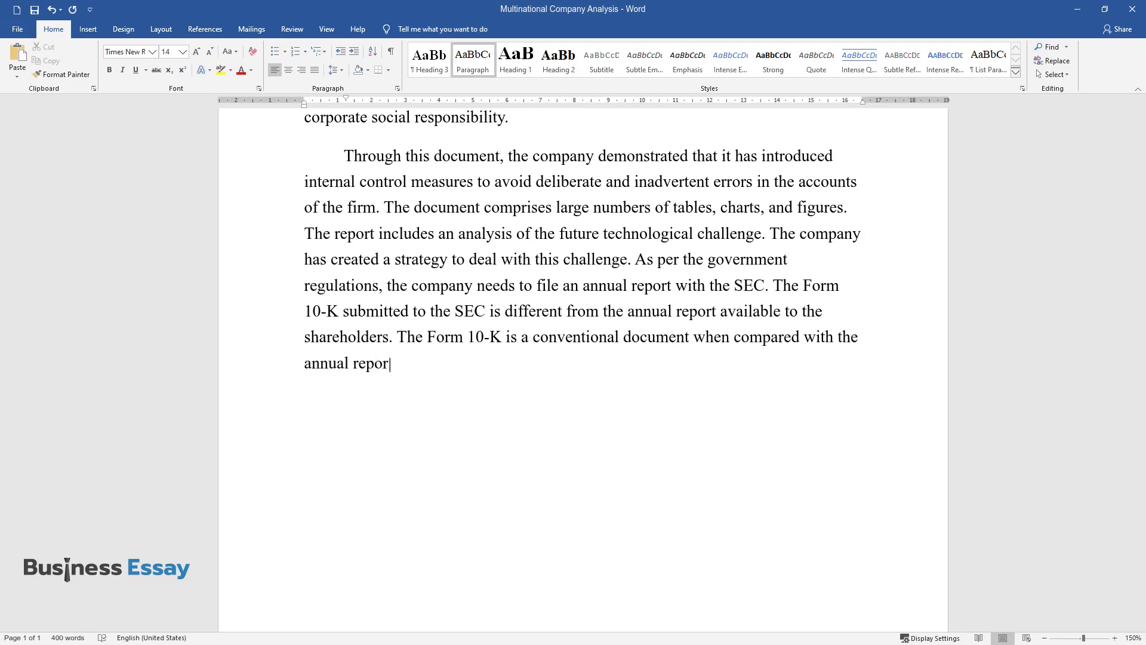
pyautogui.press('Return')
# Write the 'This form gives disclosures…' paragraph ending '…payment to executives, and other expenditures.'
pyautogui.write('This form g')
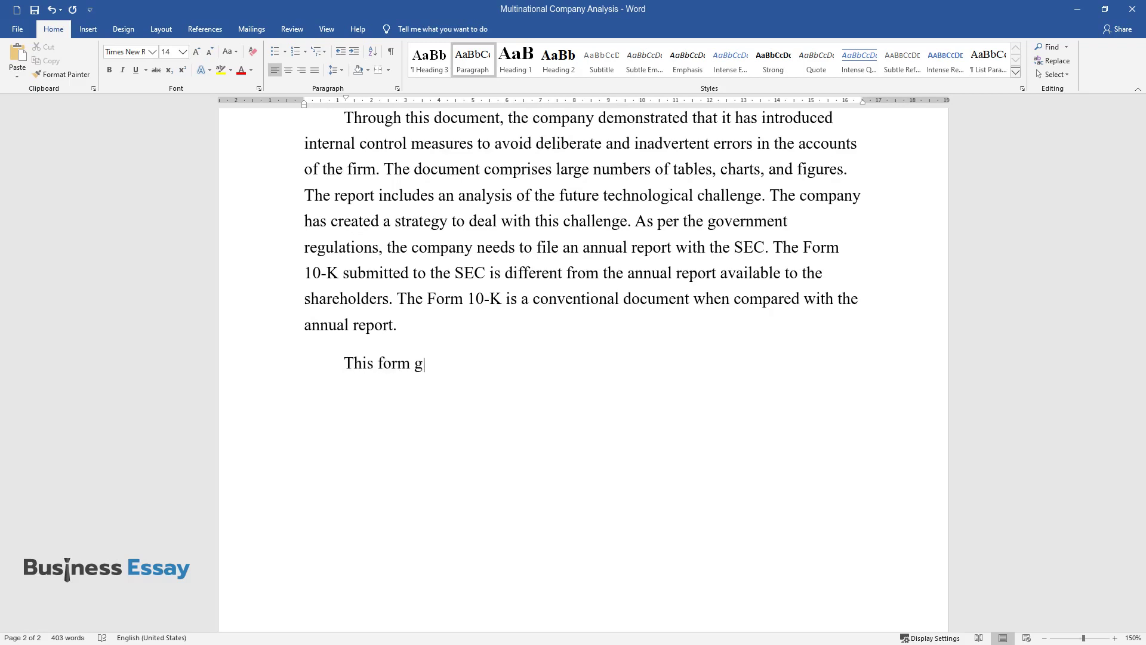
pyautogui.write('ives disclosures, including forw')
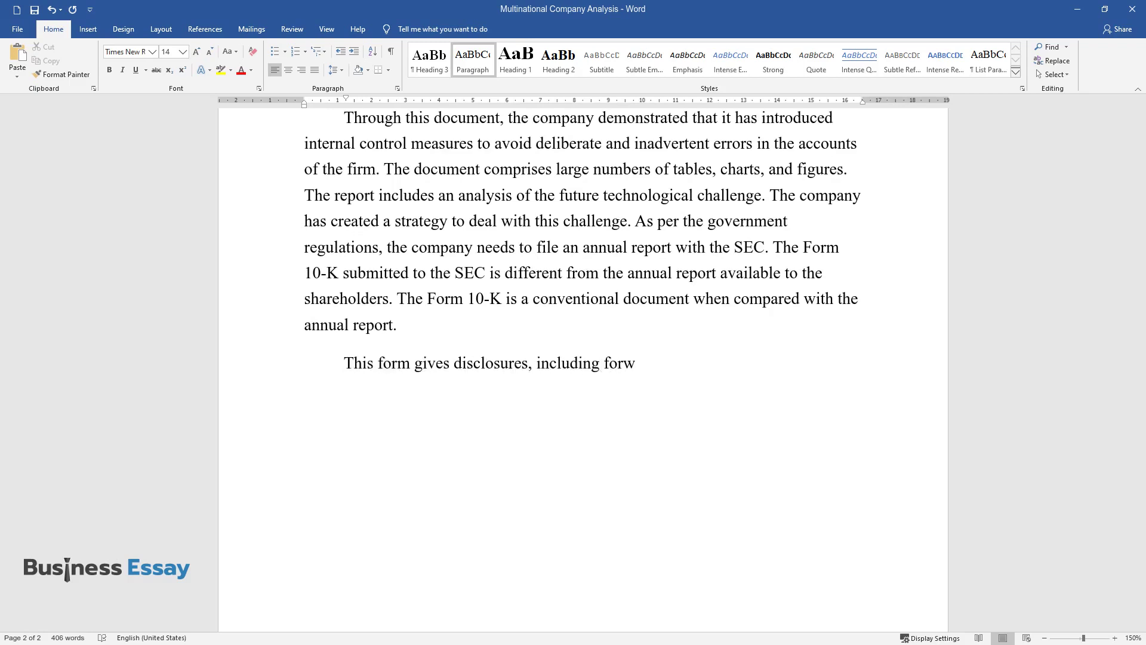
pyautogui.write('ard-looking statements. It presen')
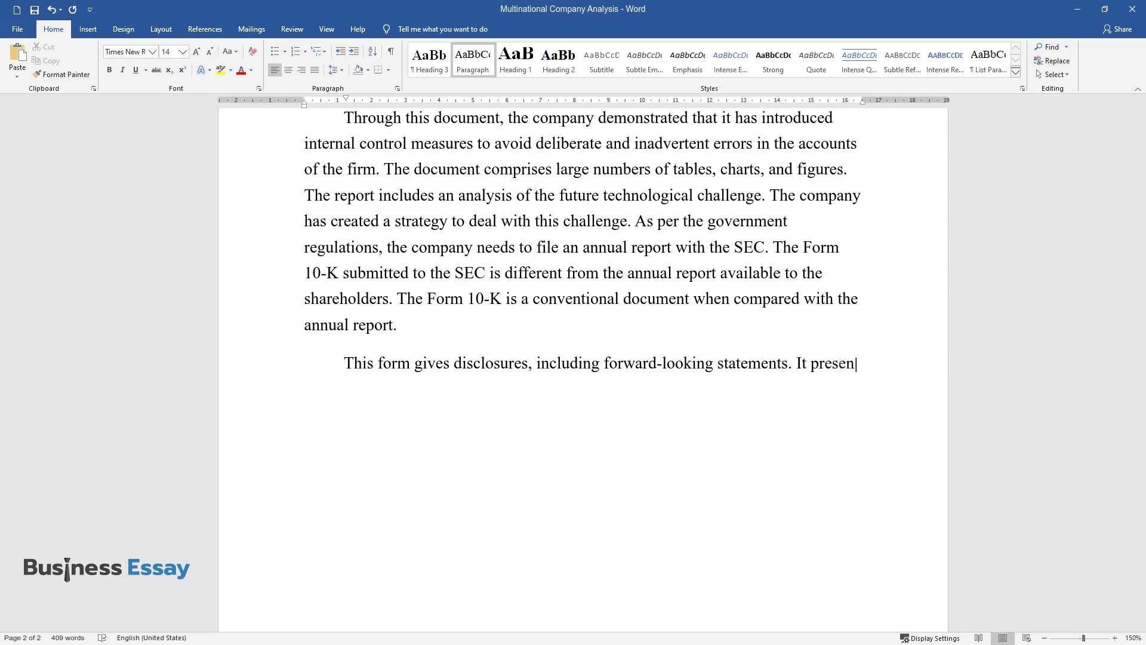
pyautogui.write('ts the data regarding the company')
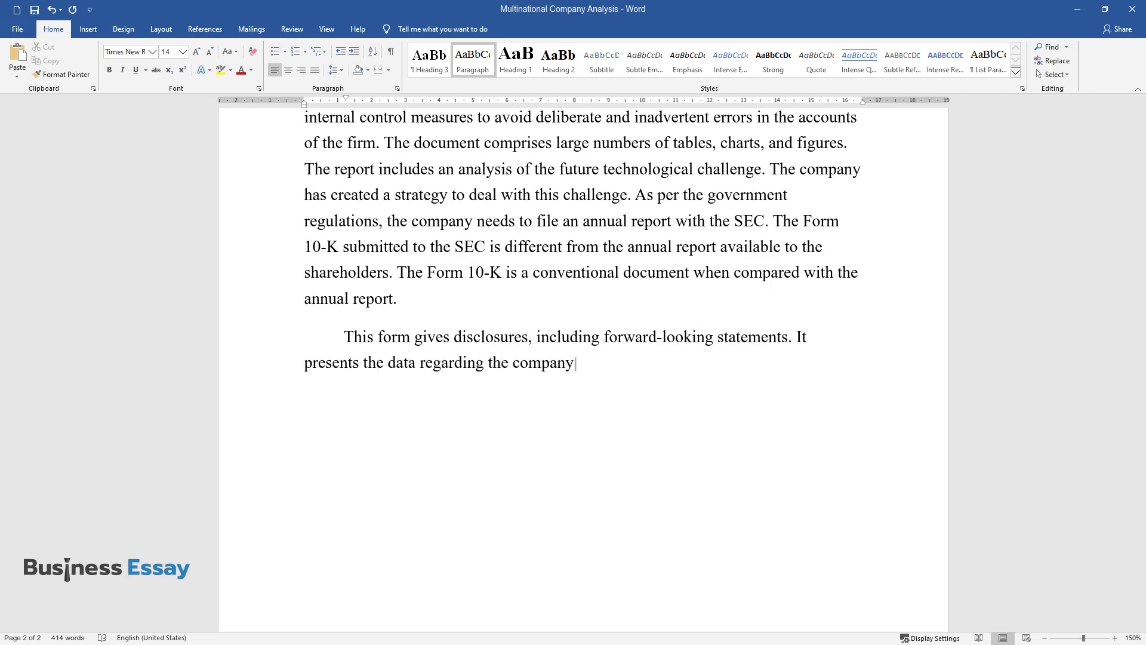
pyautogui.write("'s performance over a period of o")
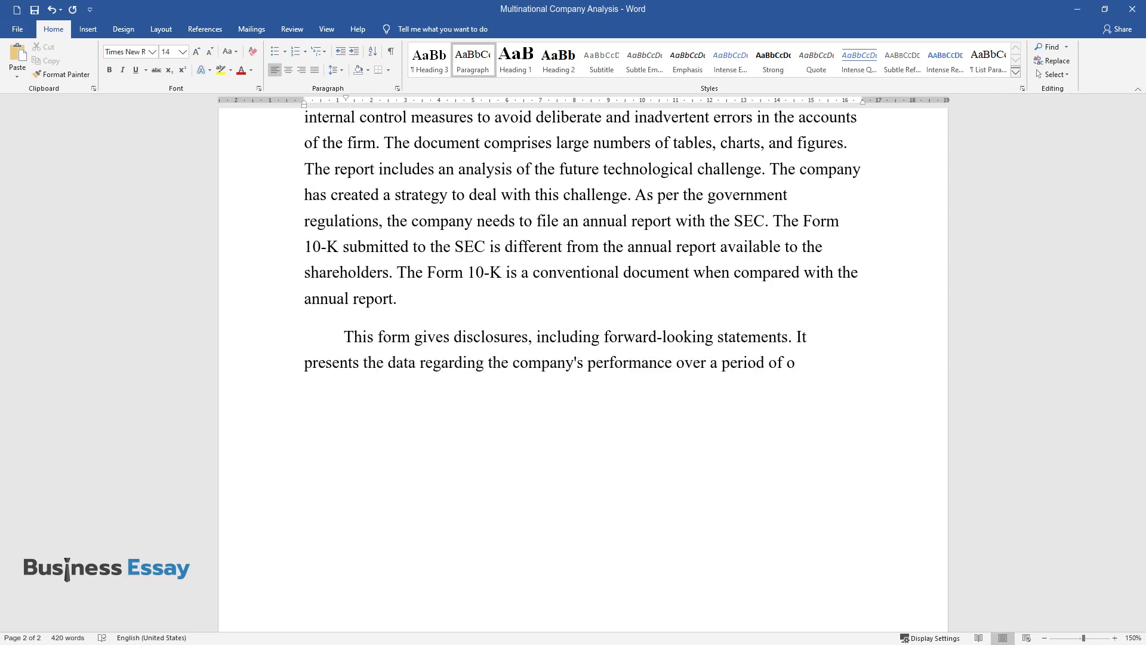
pyautogui.write('ne year. The first page of the document c')
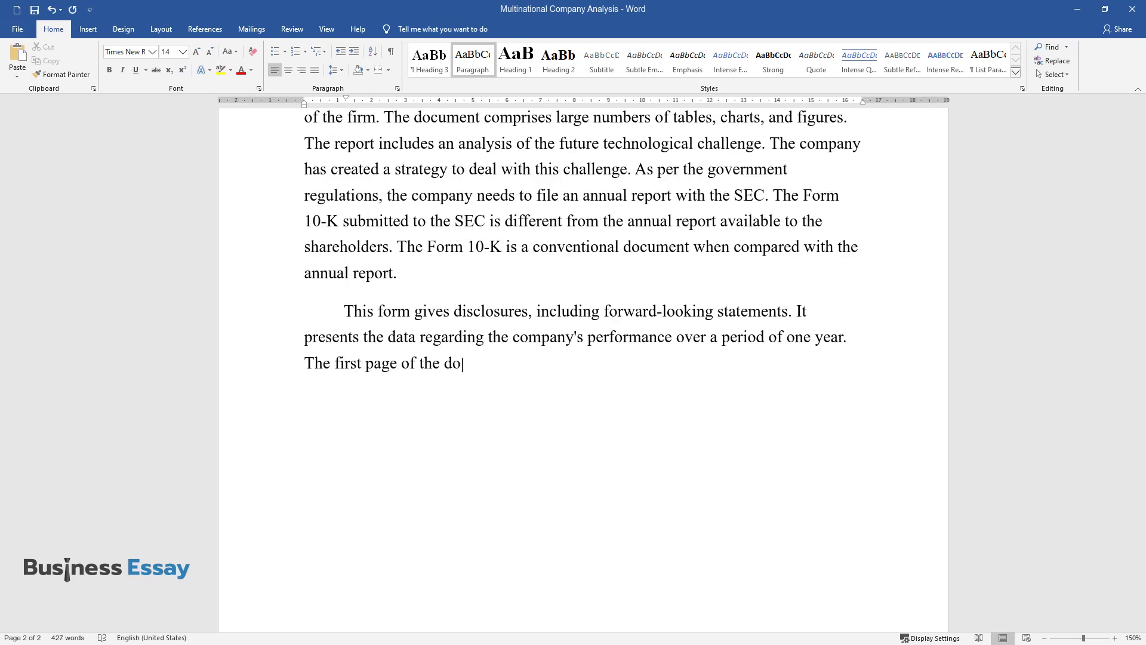
pyautogui.write('omprises legal informati')
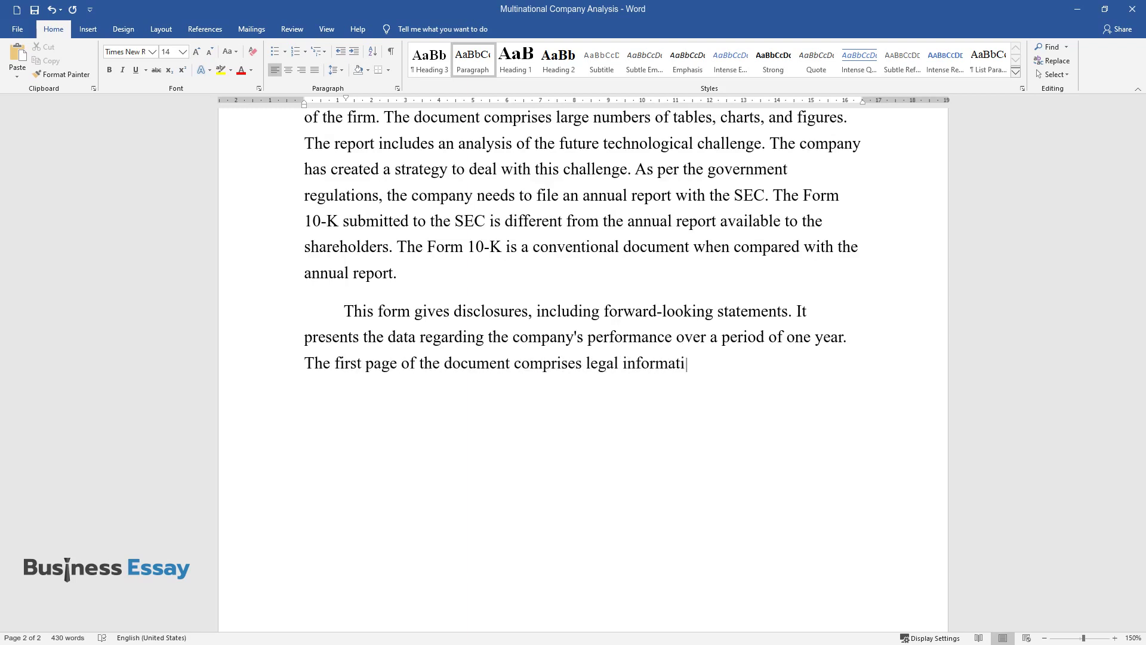
pyautogui.write('on. This page shows that the comp')
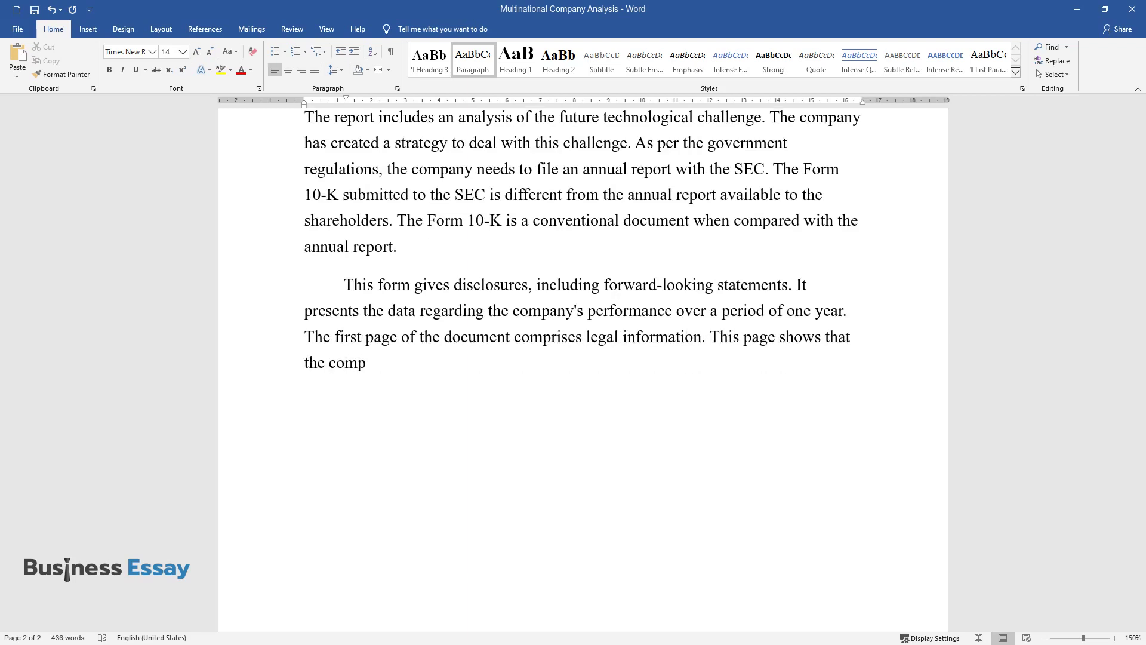
pyautogui.write('any has followed government regul')
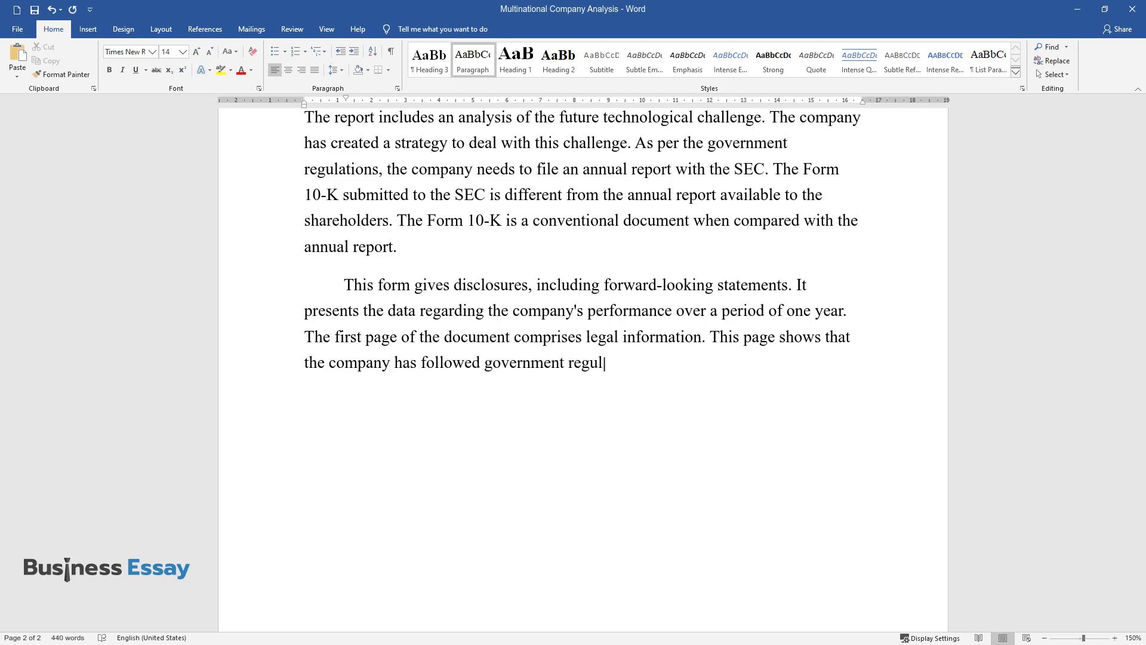
pyautogui.write('ations while preparing the report')
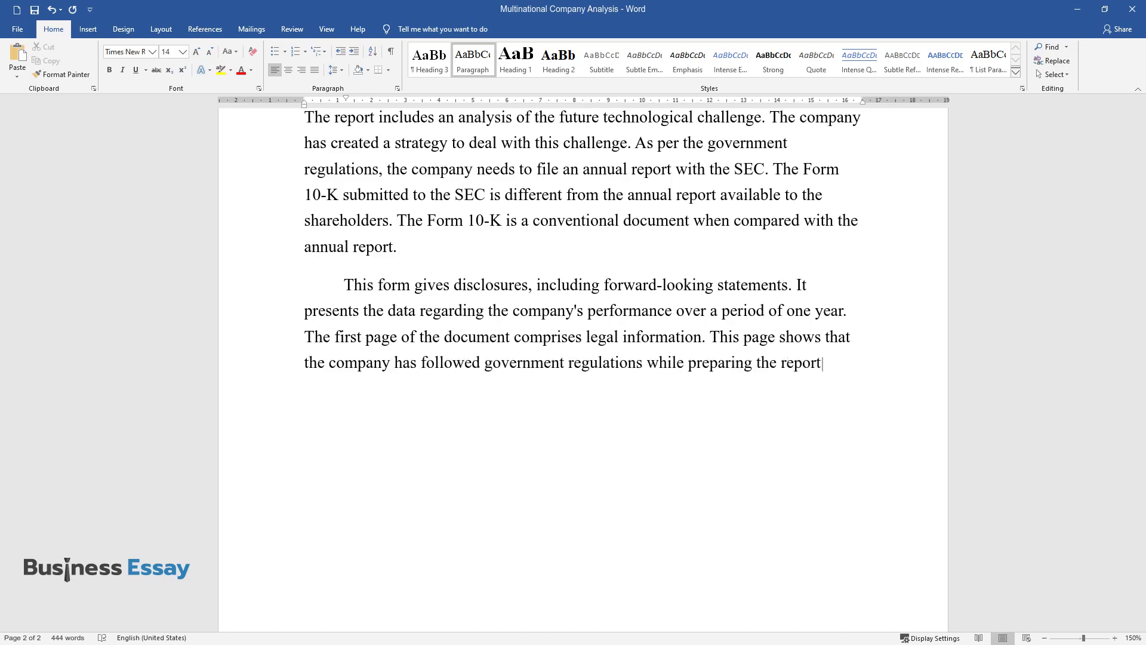
pyautogui.write('. The document comprises sections')
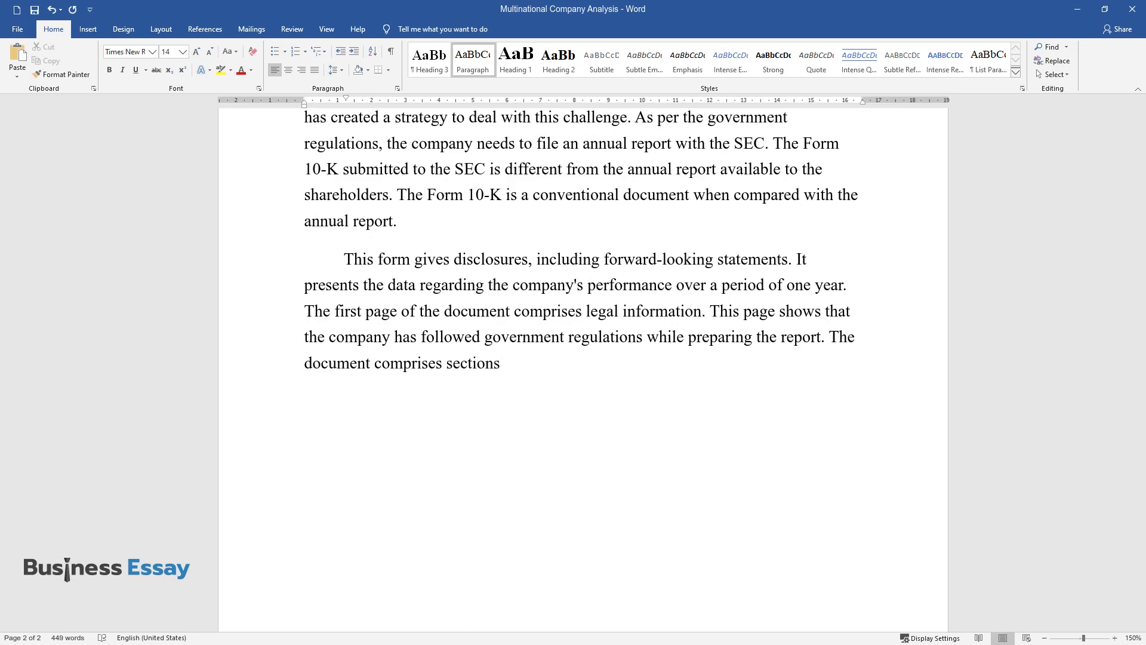
pyautogui.write(' that relate to business, legal')
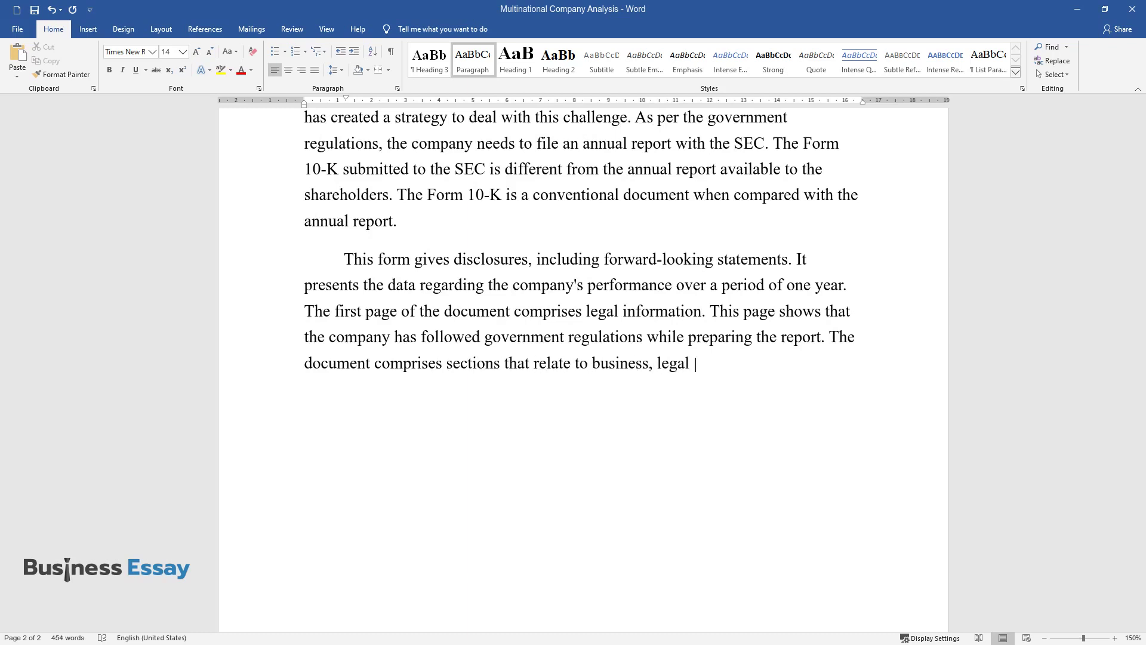
pyautogui.write('issues, financial information, an')
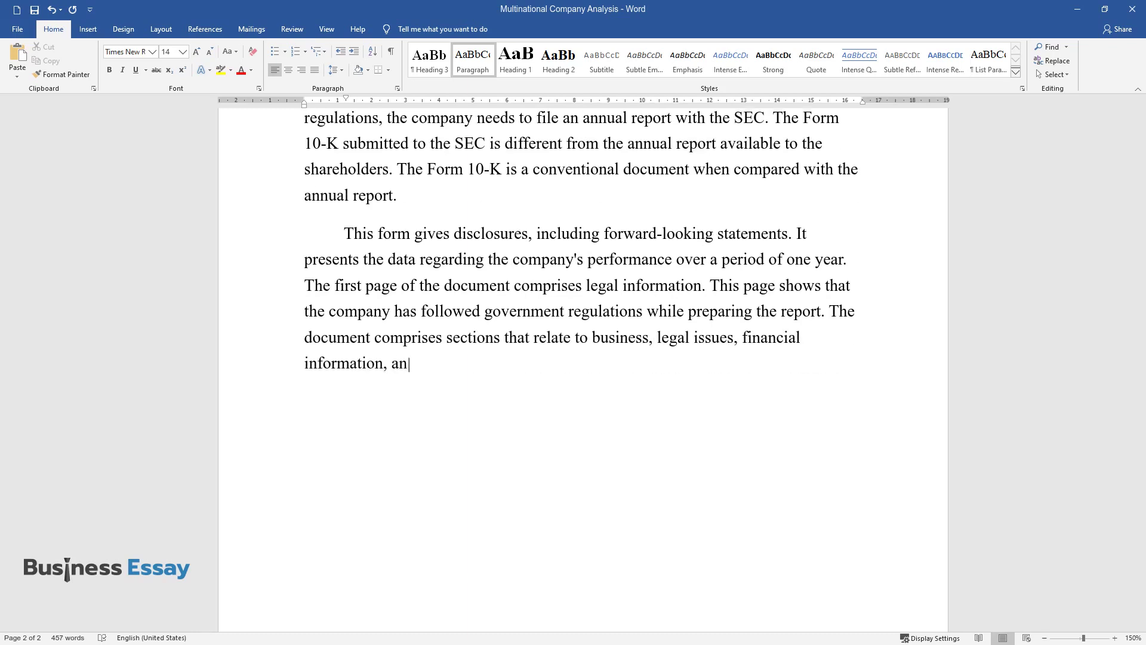
pyautogui.write('d payment to executives, and other expenditures.')
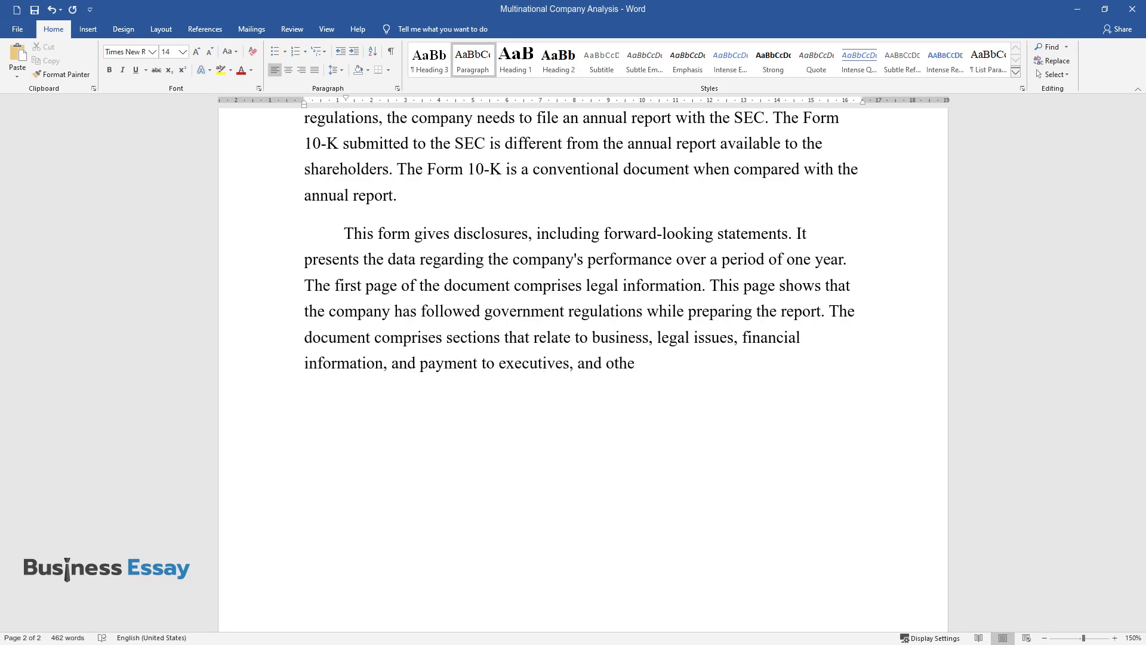
pyautogui.press('Return')
# Write the paragraph 'The last section of the document comprises exhibits…' ending '…disclosures found in 10-K.'
pyautogui.write('T')
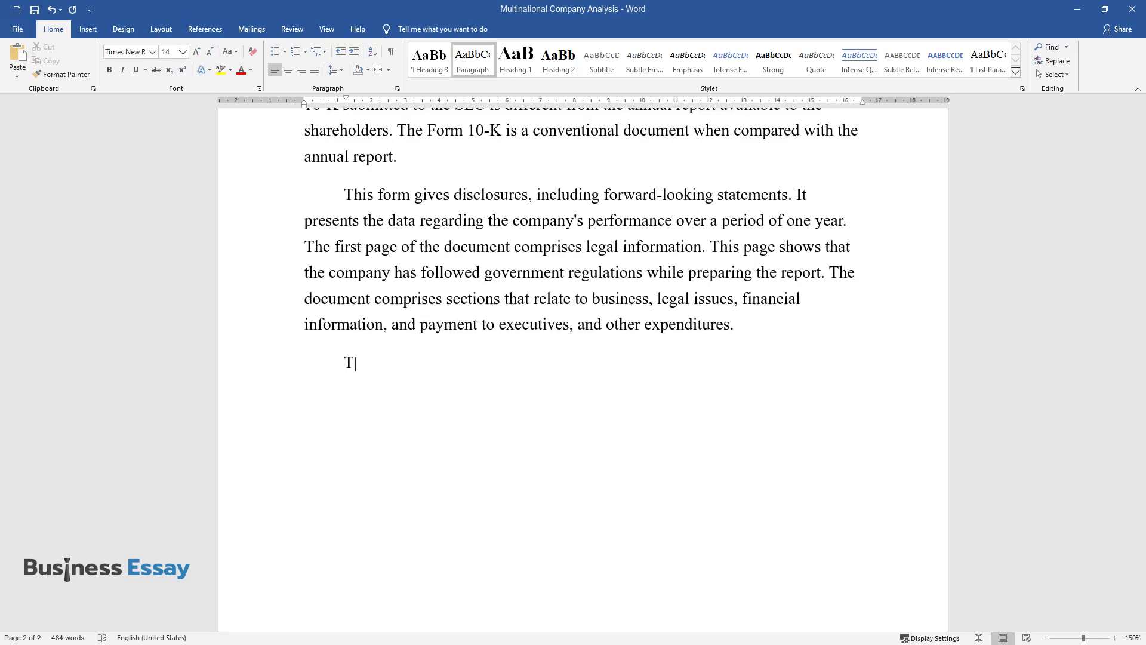
pyautogui.write('he last section of the document ')
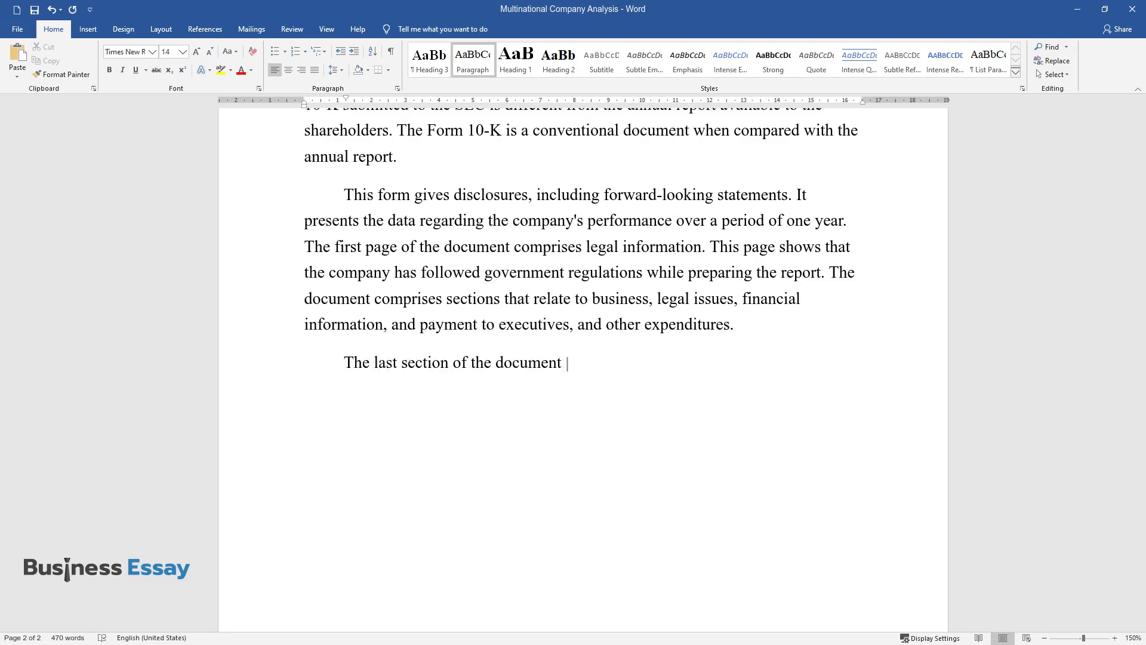
pyautogui.write('comprises exhibits. They provide')
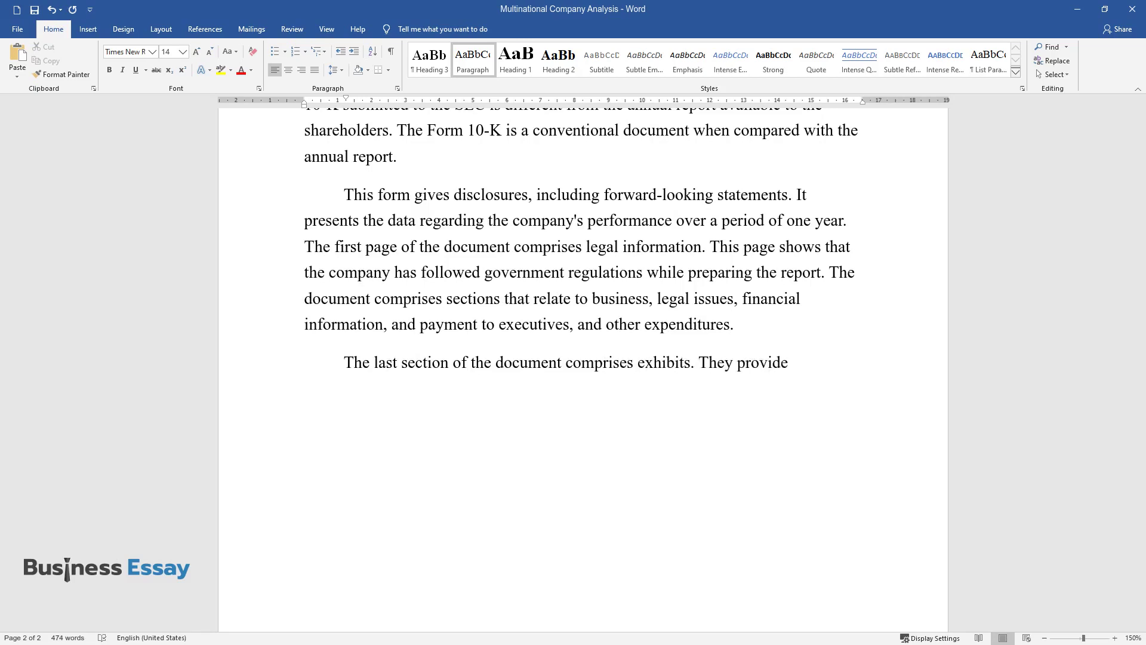
pyautogui.write(' additional information regardi')
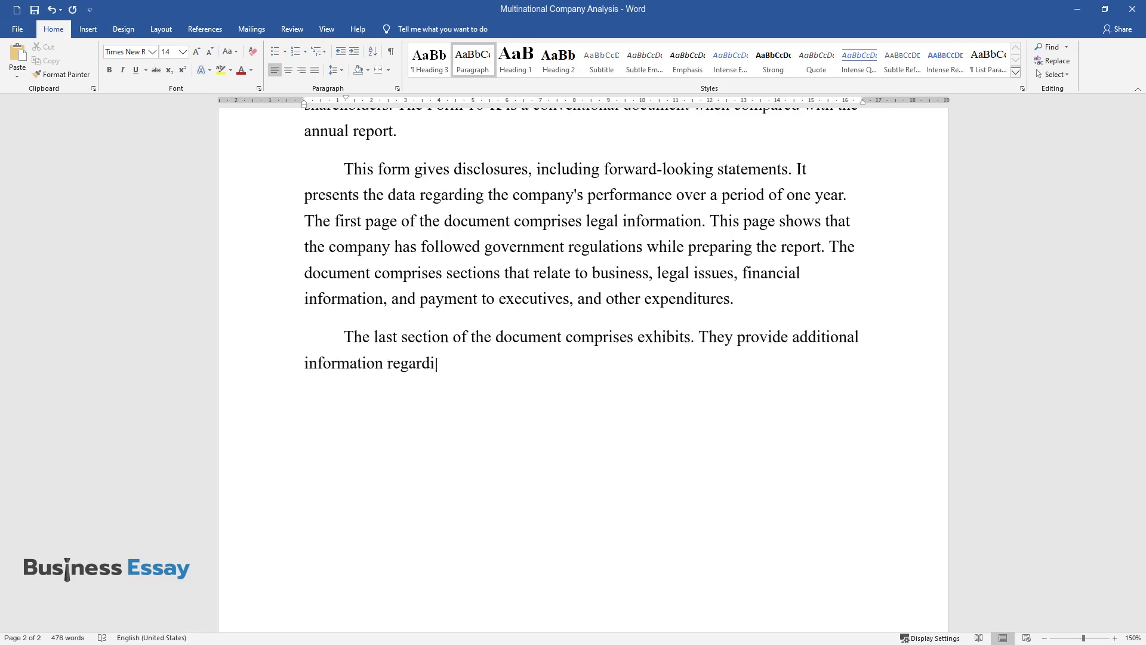
pyautogui.write('ng the performance of the compan')
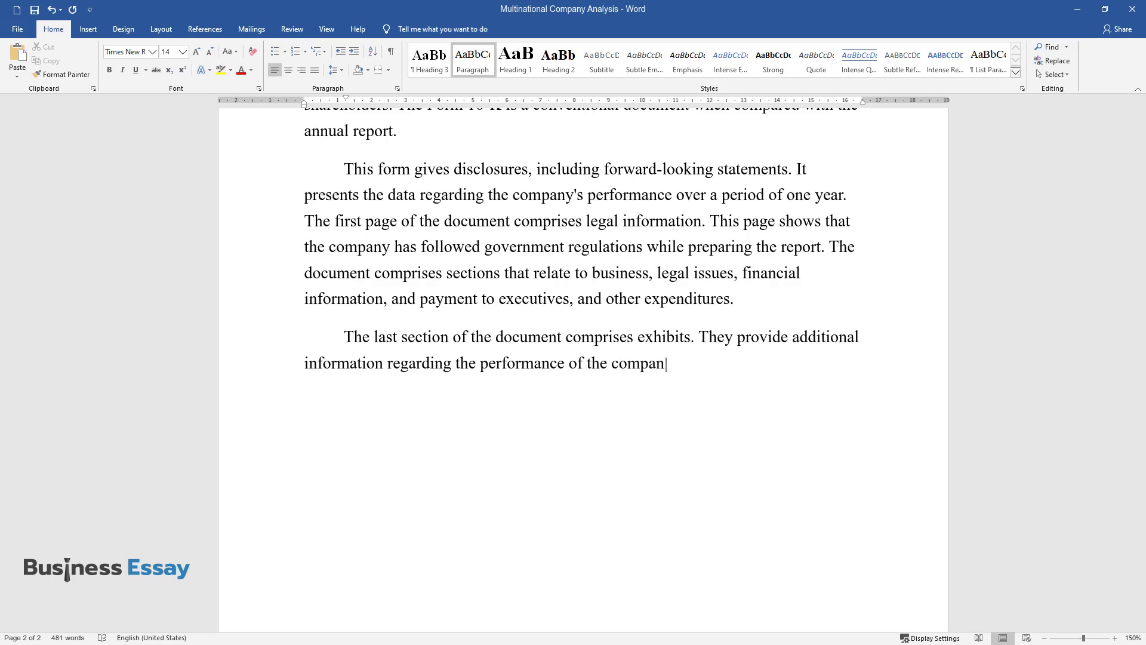
pyautogui.write('y. The Form 10-K does not comprise large numbers of pho')
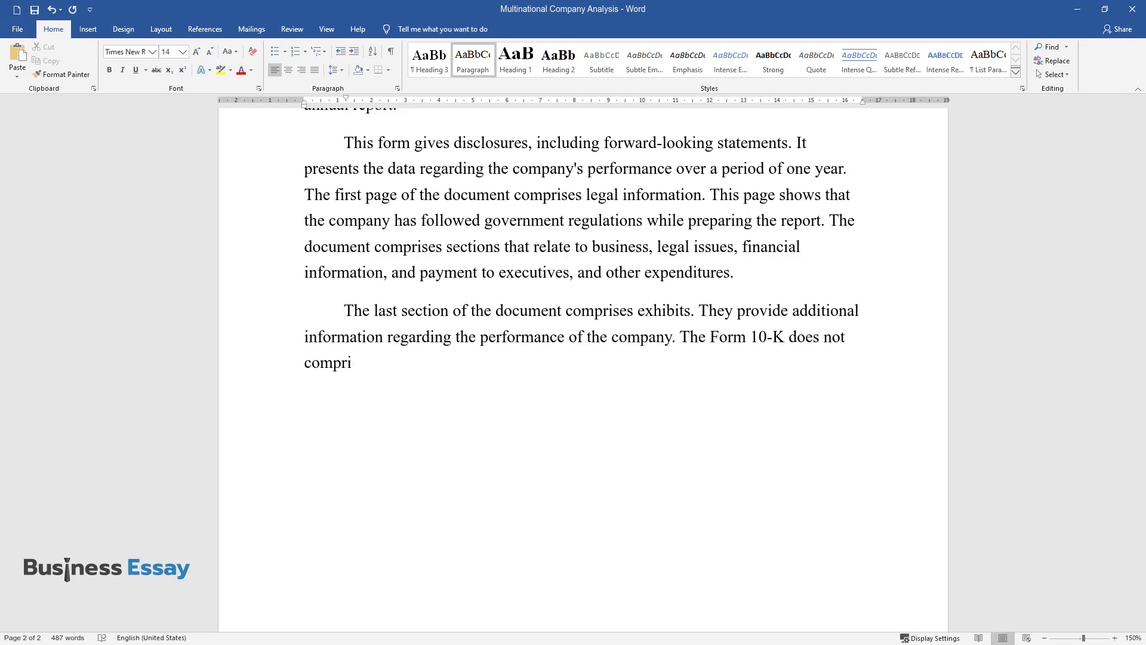
pyautogui.write('tographs.')
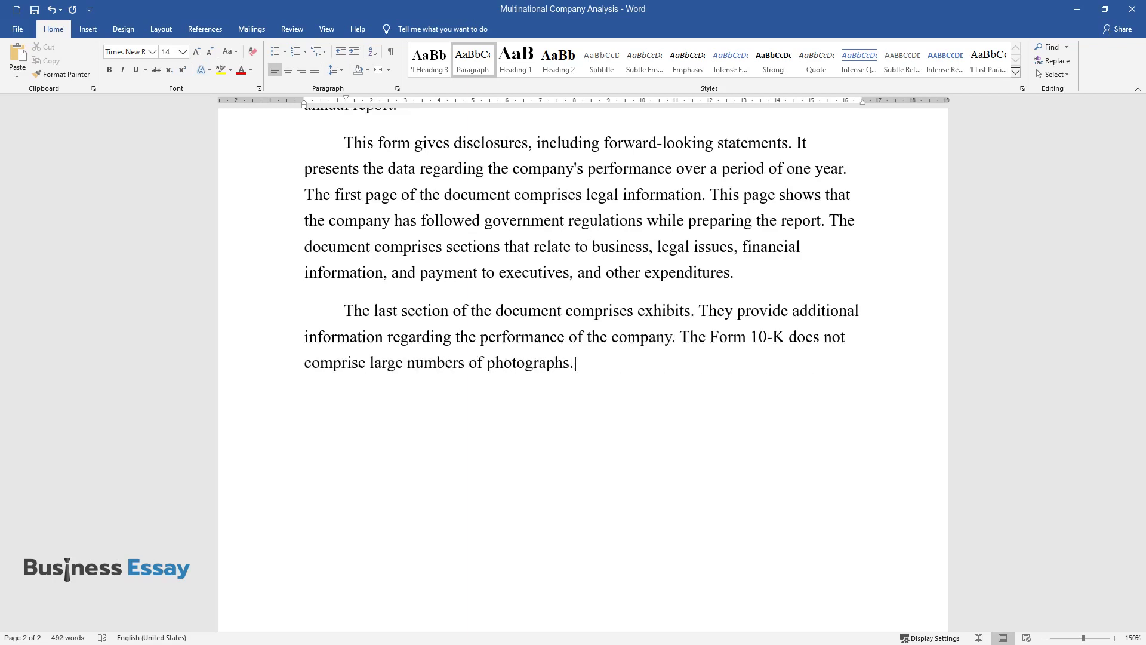
pyautogui.write(' It does not include statements')
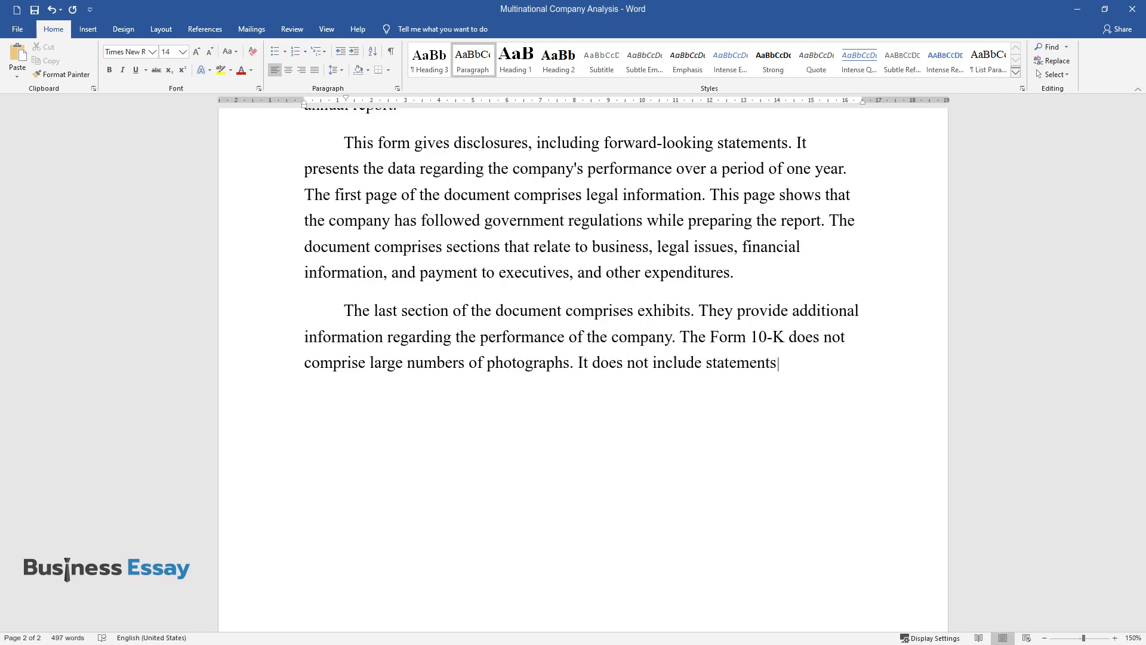
pyautogui.write(" that glorify the company's achievement.")
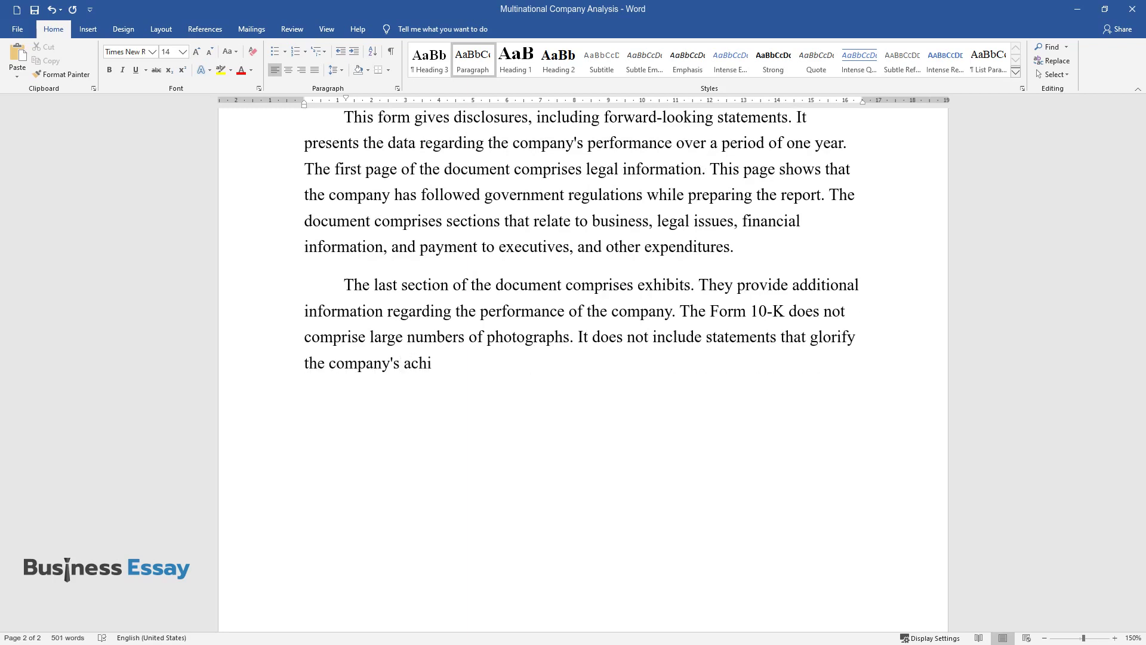
pyautogui.write(' These details are found')
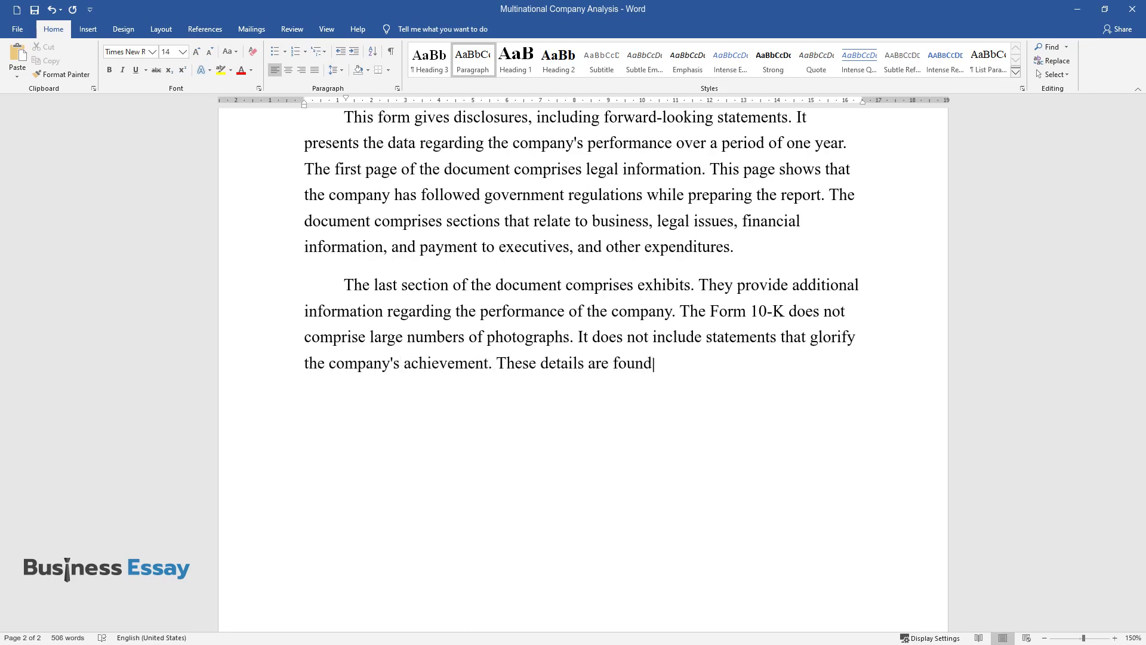
pyautogui.write(' in the annual report. The document uses')
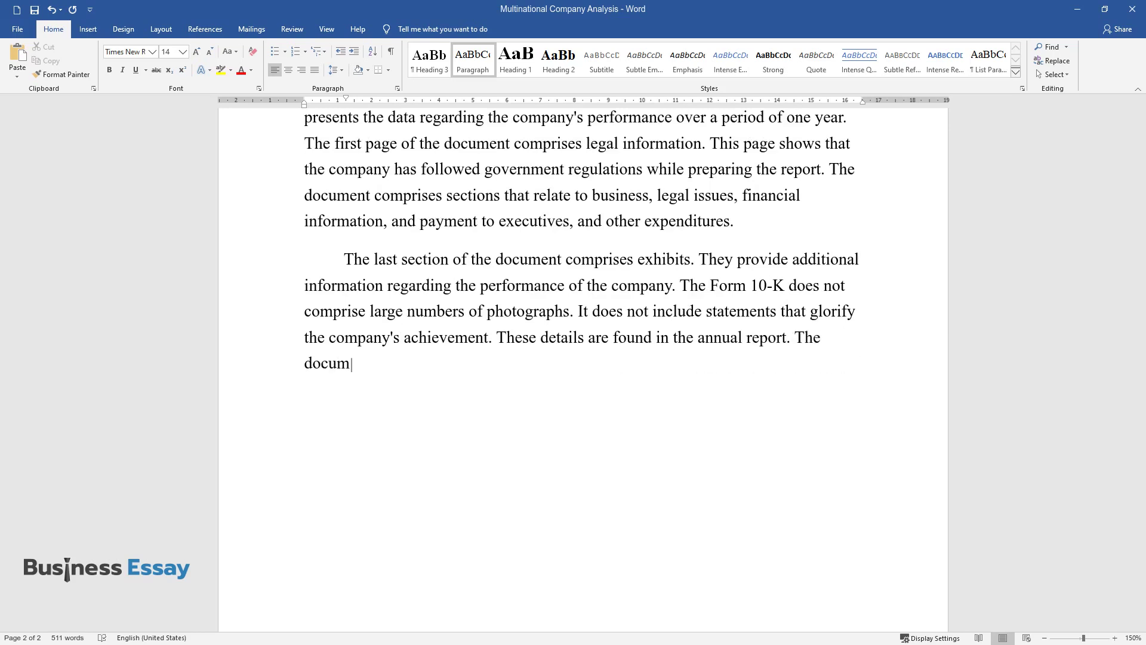
pyautogui.write(' a simple style of pres')
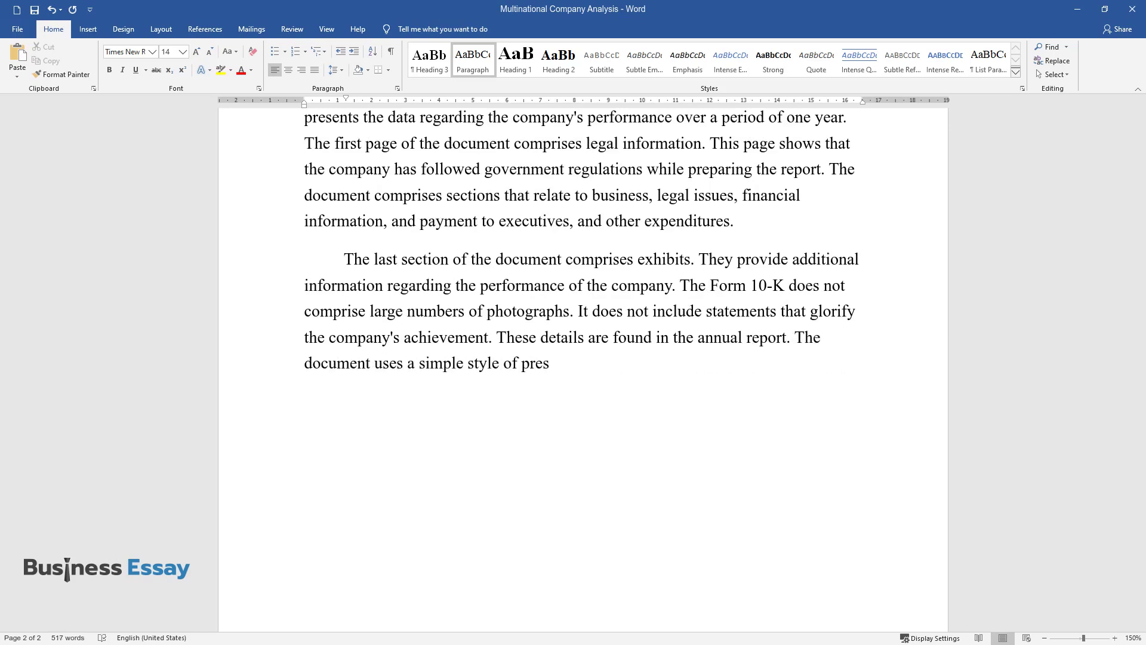
pyautogui.write('enting the data in the form of f')
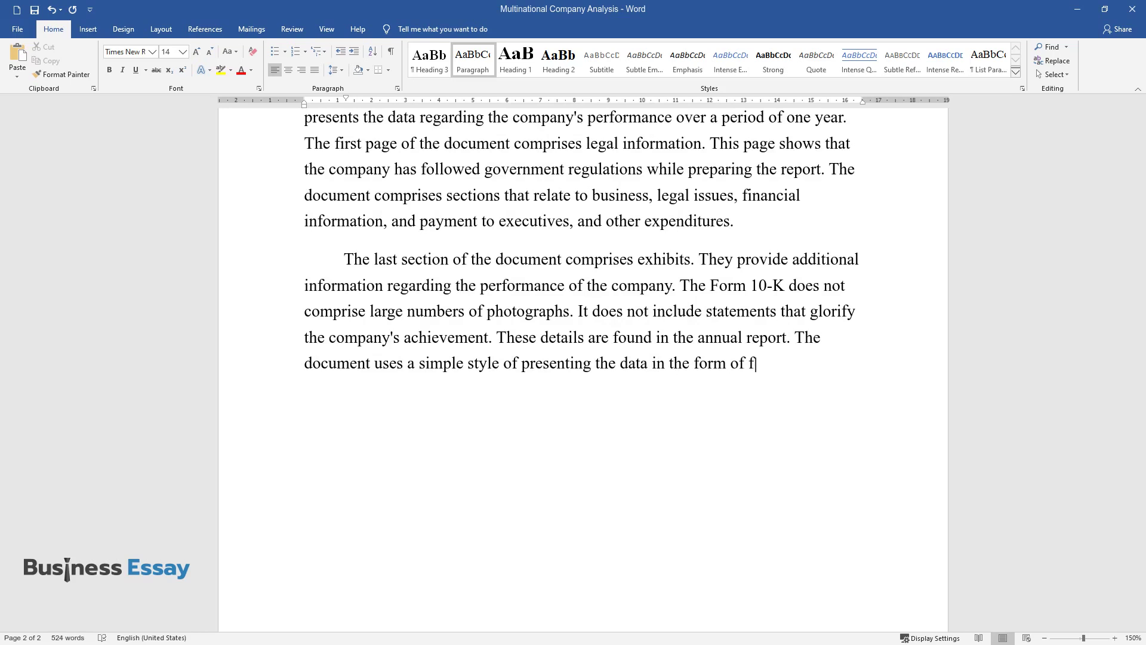
pyautogui.write('igures, tables, and charts. On t')
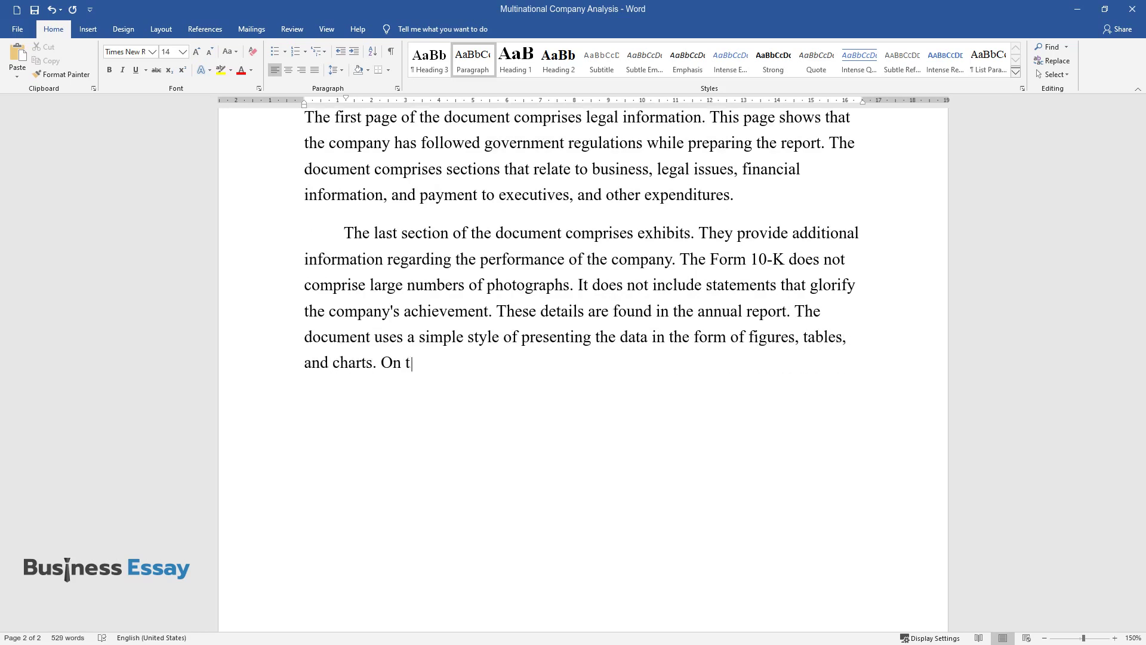
pyautogui.write('he other hand, the annual repor')
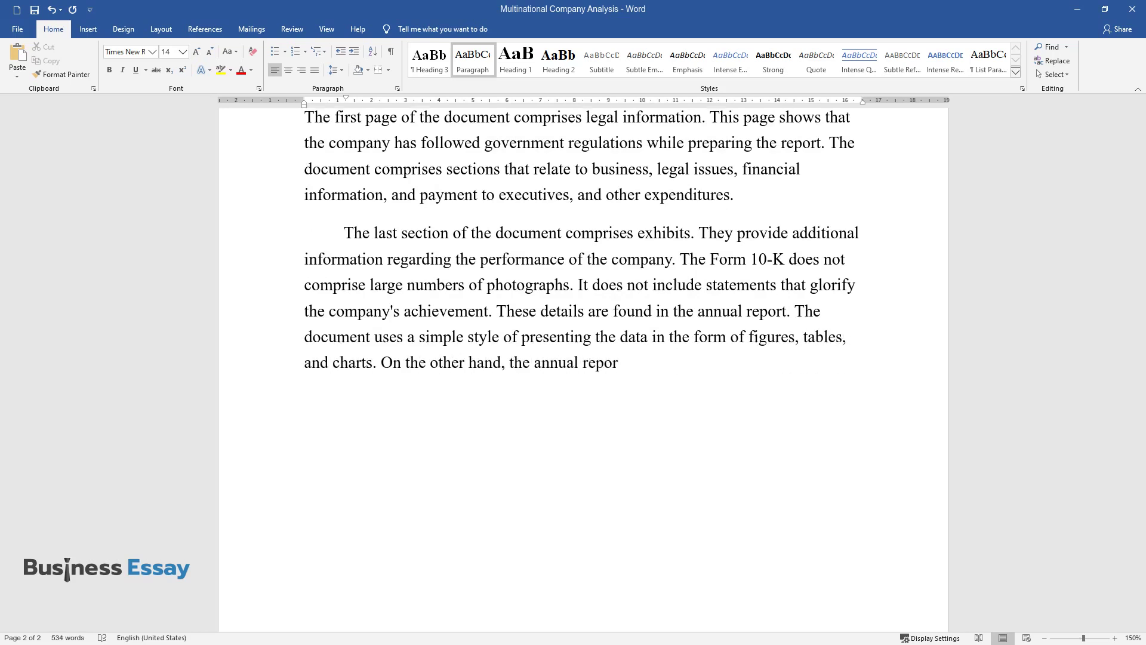
pyautogui.write('t does not comprise legal inform')
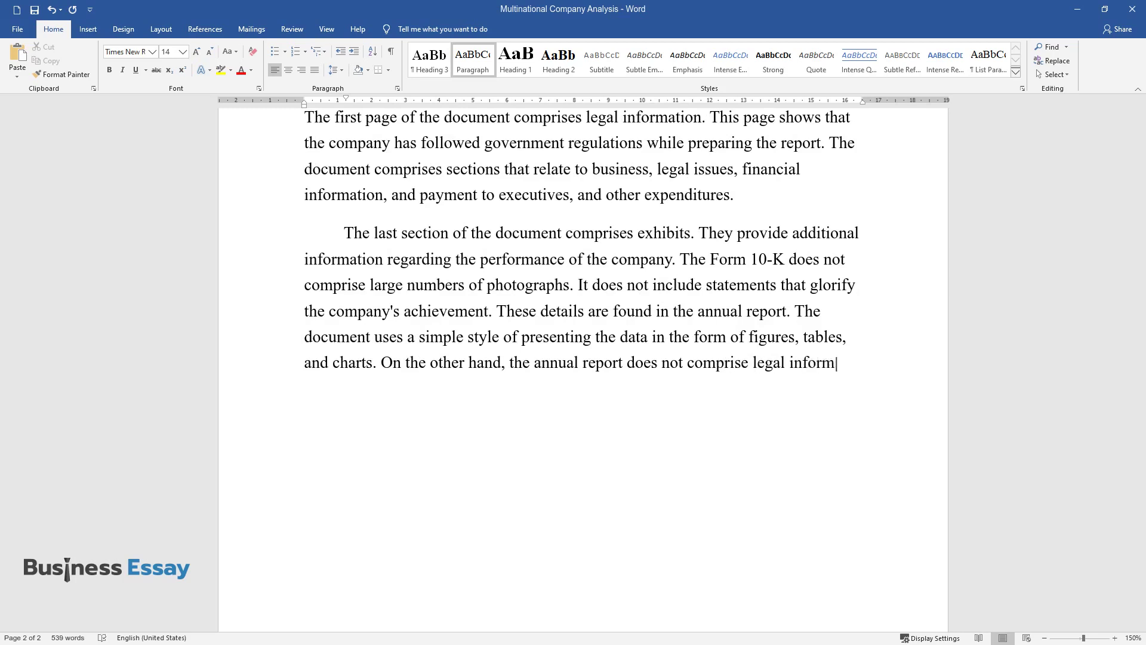
pyautogui.write('ation and disclosures found in 1')
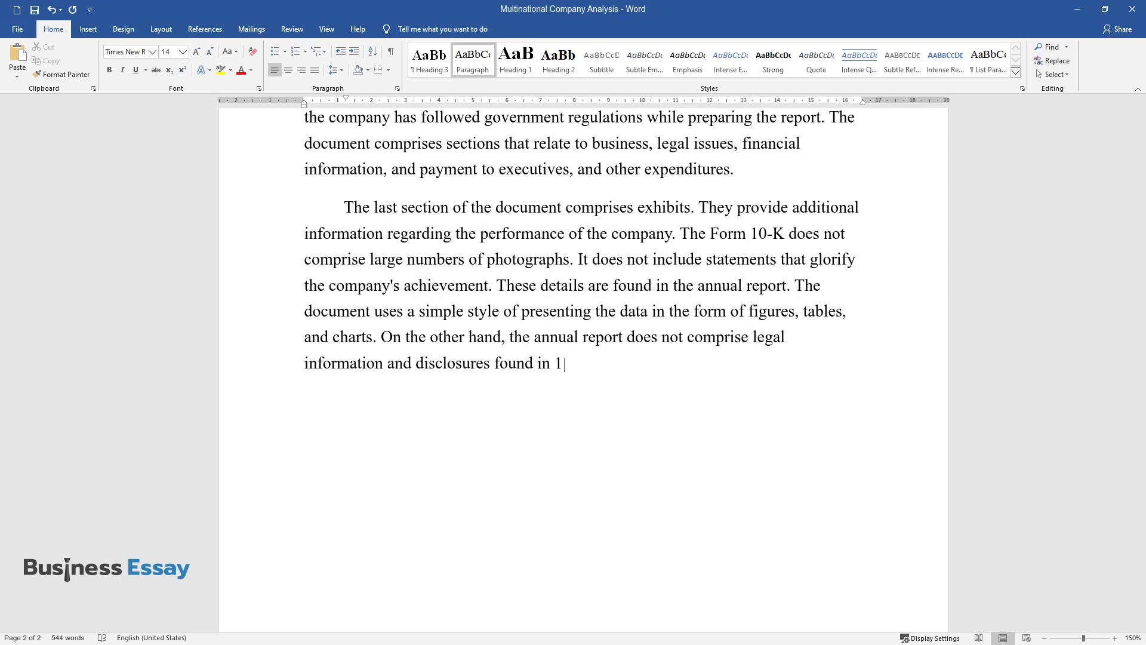
pyautogui.write('0-K.')
pyautogui.press('Return')
# Write the paragraph beginning 'In addition to the 10-K, companies also submit 10-Q to the SEC.'
pyautogui.write('In addit')
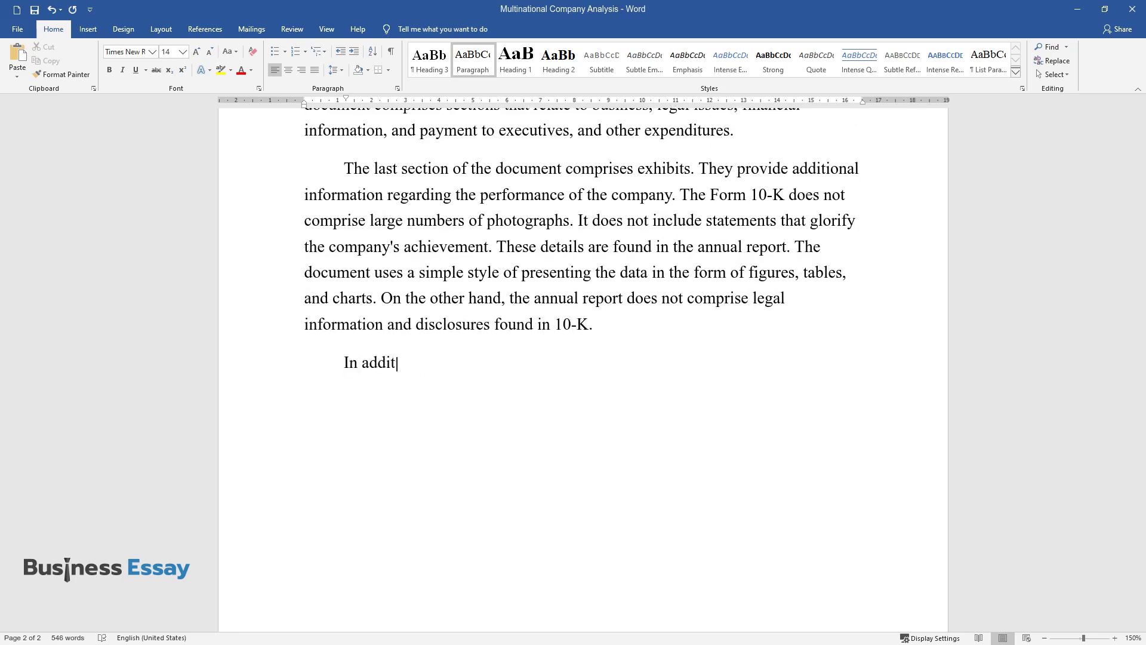
pyautogui.write('ion to the 10-K, companies also')
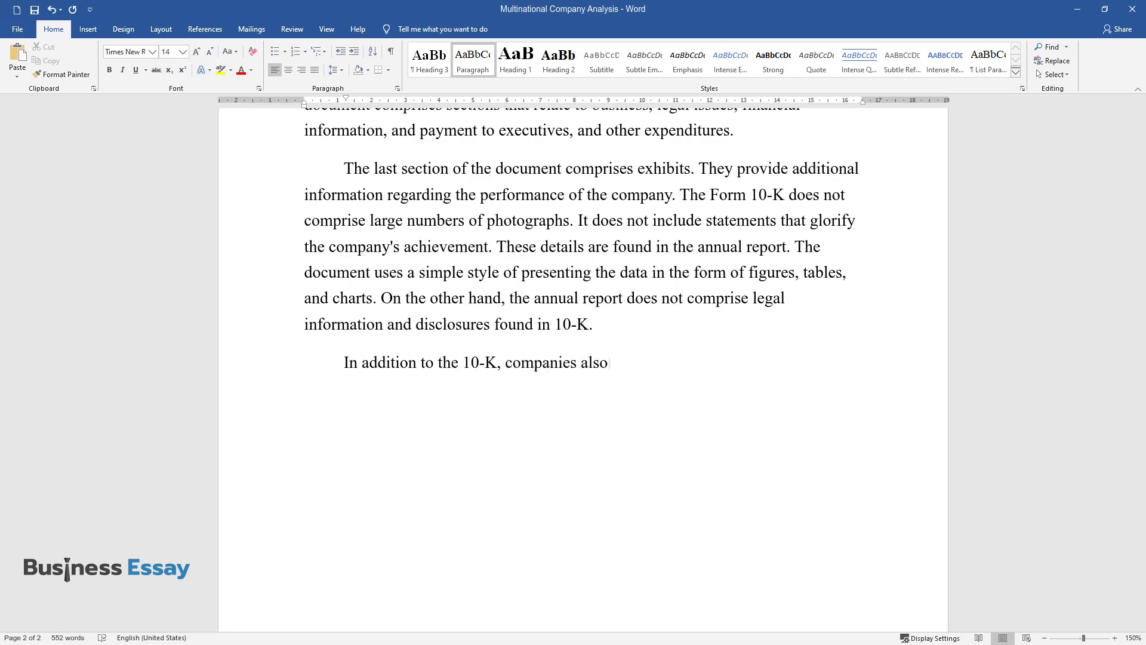
pyautogui.write(' submit 10-Q to the SEC. There')
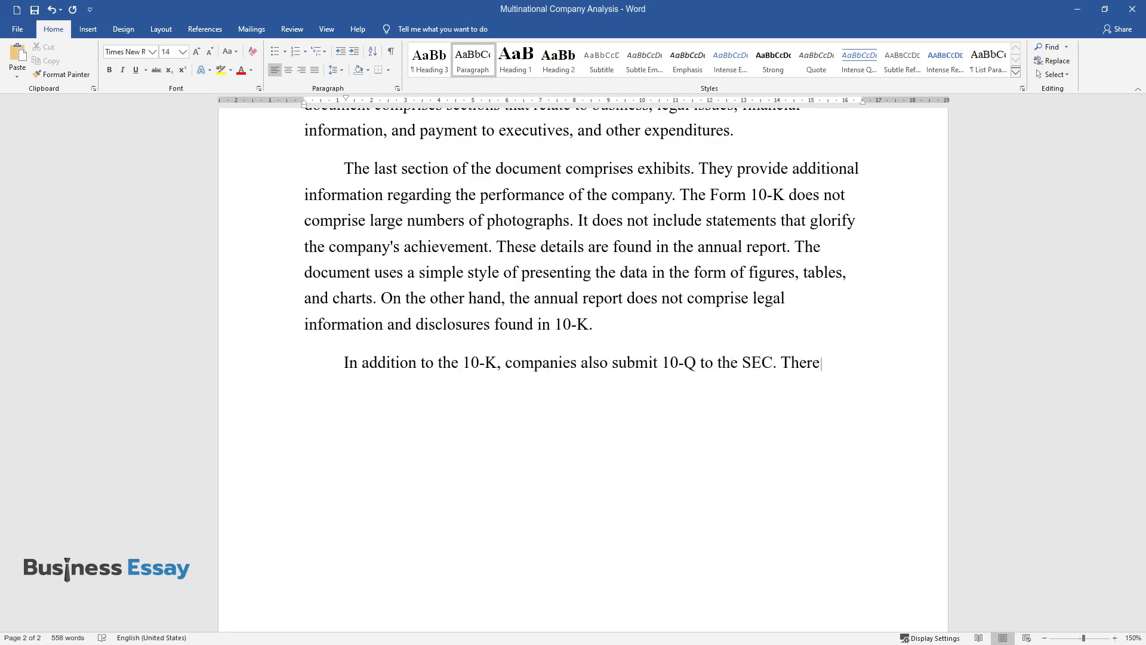
pyautogui.write(' are differences between 10-K a')
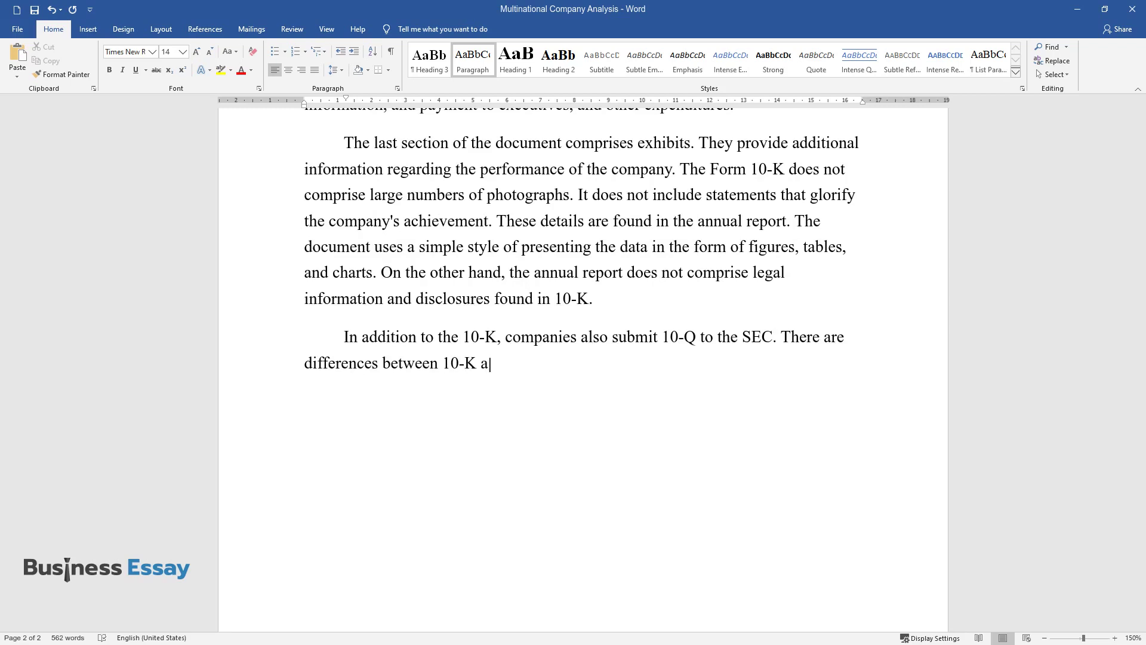
pyautogui.write('nd 10-Q. Form 10-K is the annua')
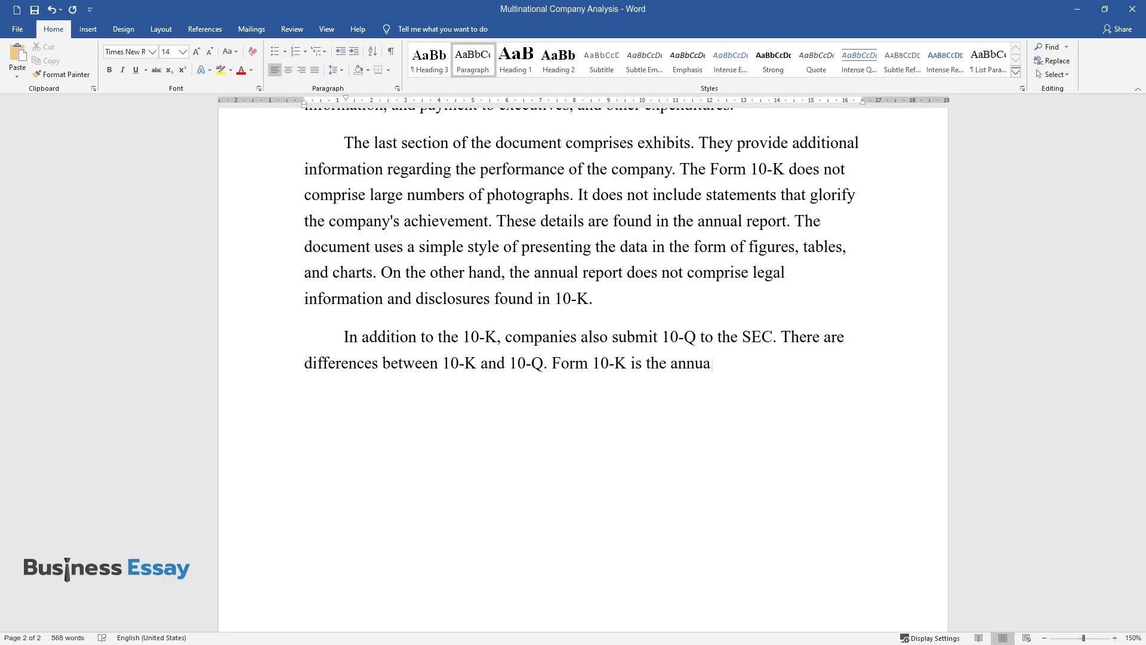
pyautogui.write('l report submitted to the SEC. ')
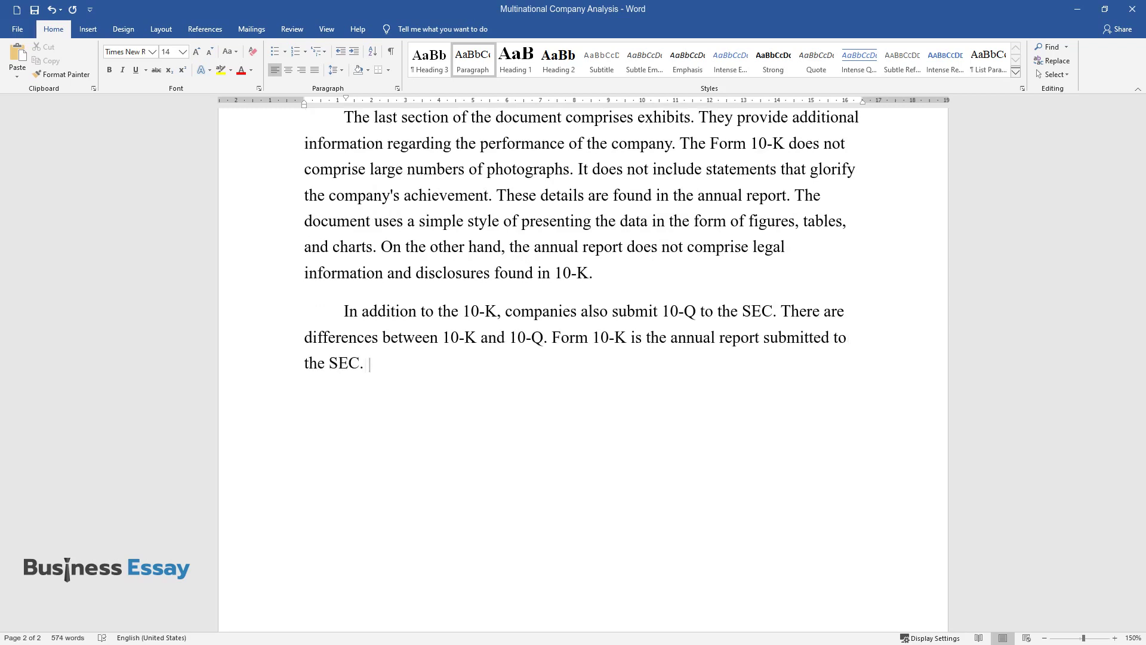
pyautogui.write('It comprises detailed informati')
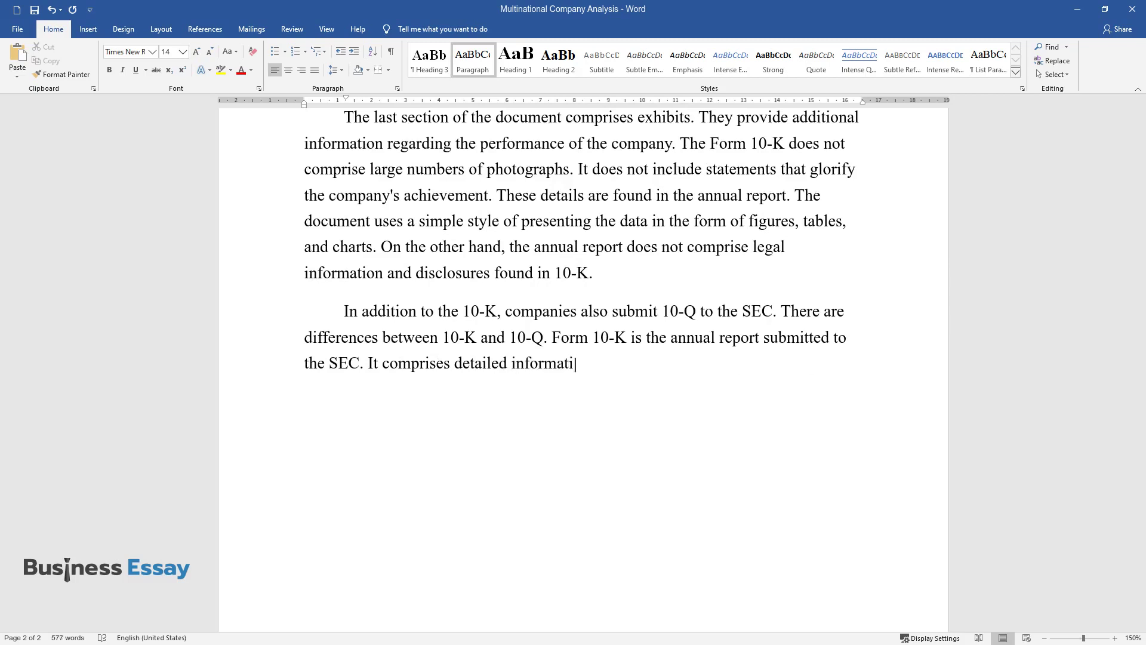
pyautogui.write('on concerning the performance ')
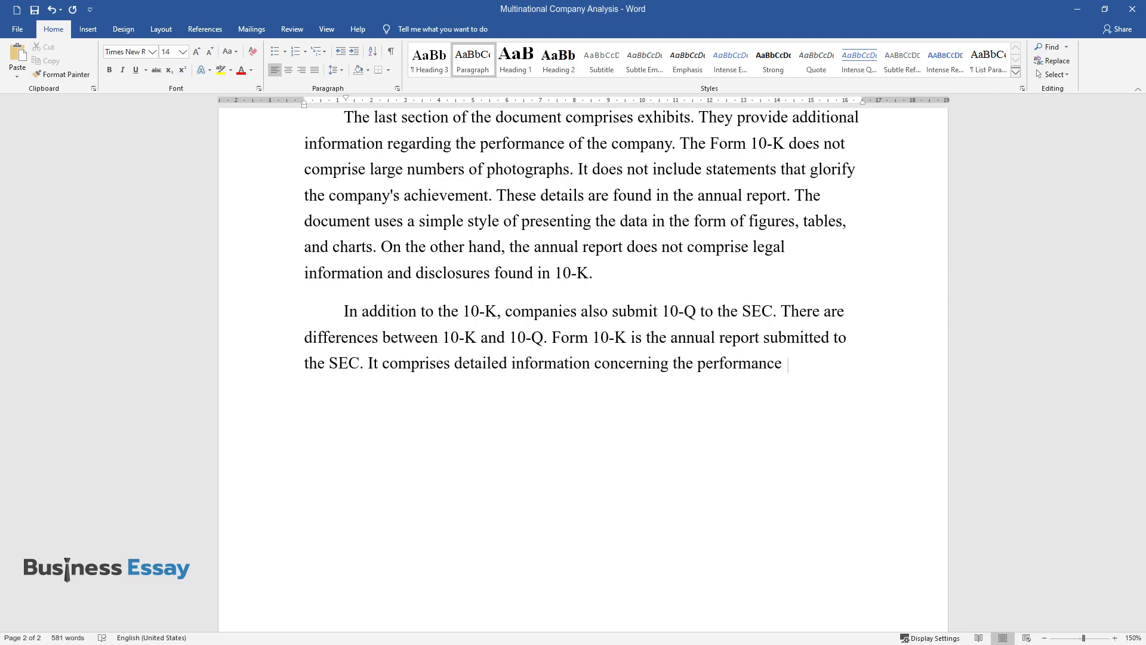
pyautogui.write('of the company over the period ')
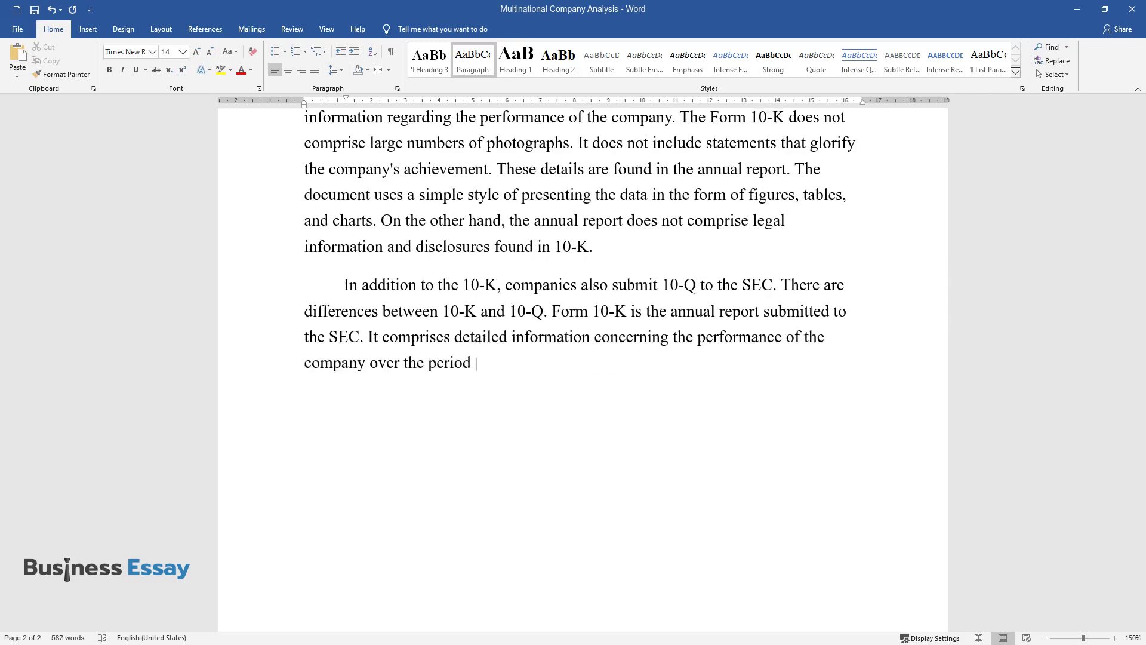
pyautogui.write('of one year. Companies need to ')
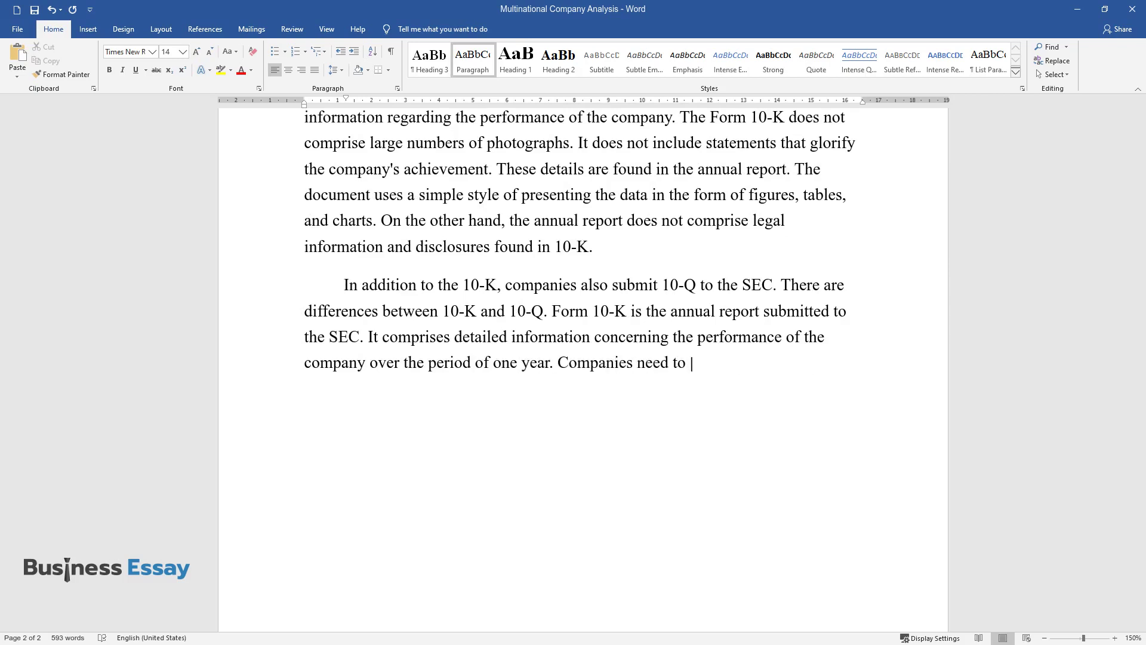
pyautogui.write('submit this document at the end')
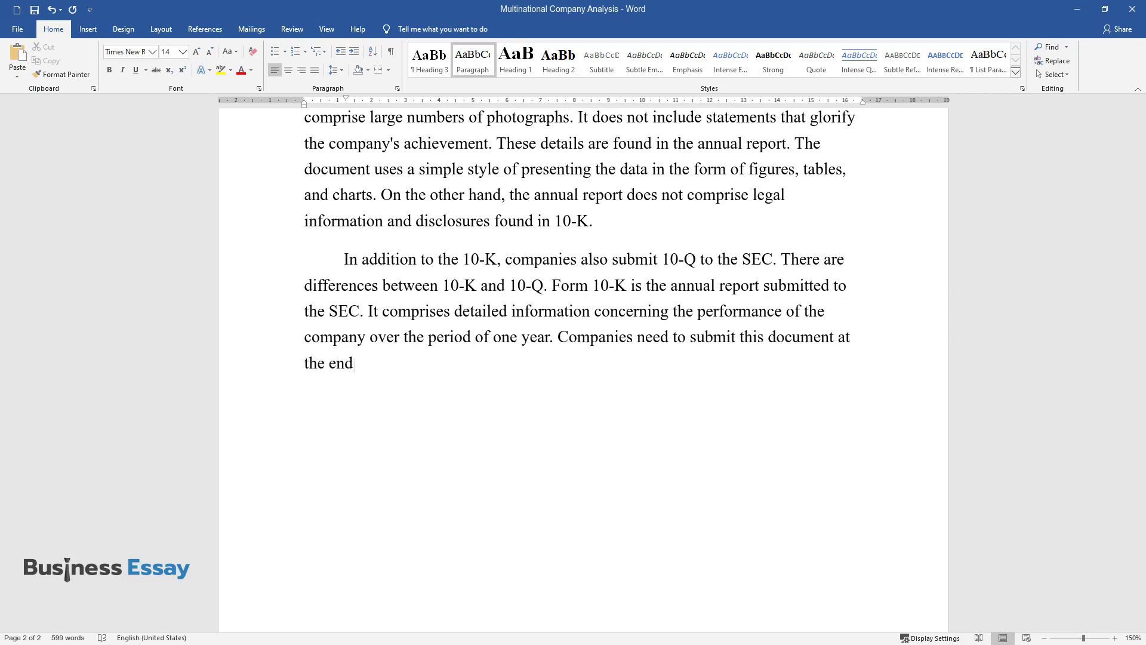
pyautogui.write(' of the financial year. Qualif')
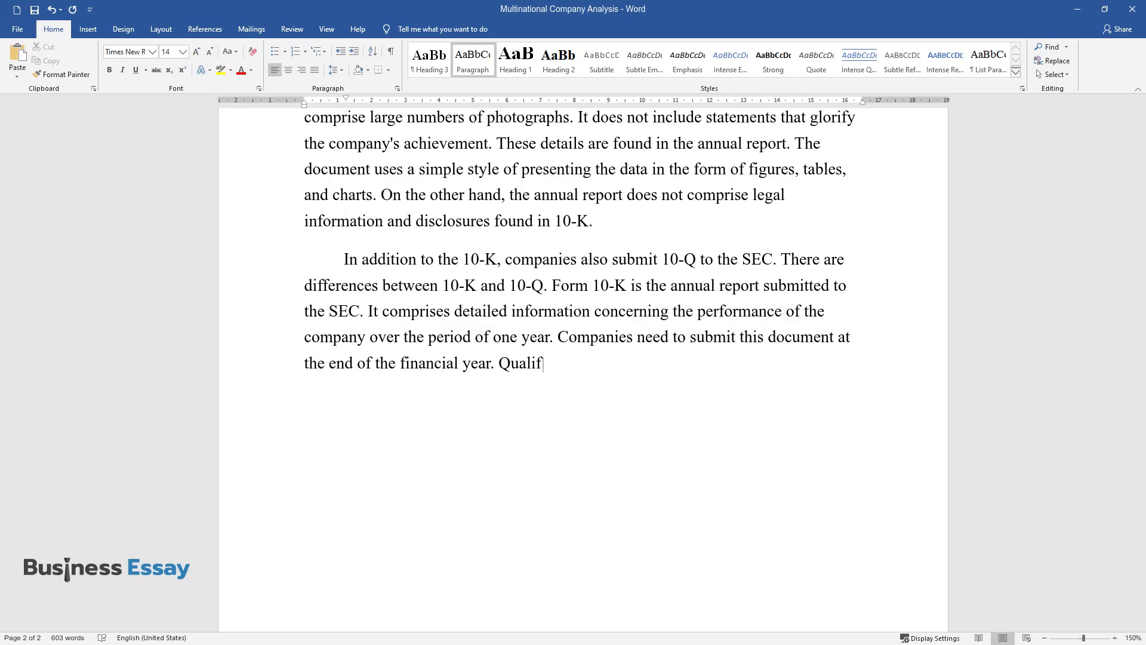
pyautogui.write('ied auditors audit them. The in')
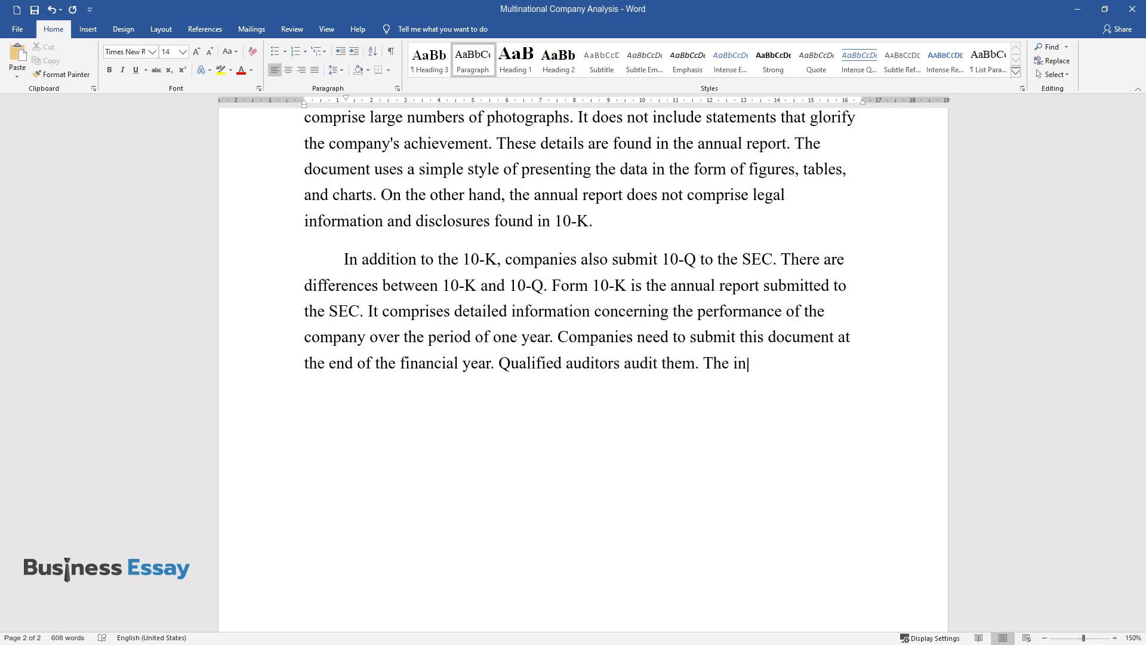
pyautogui.write('vestor obtains considerable inf')
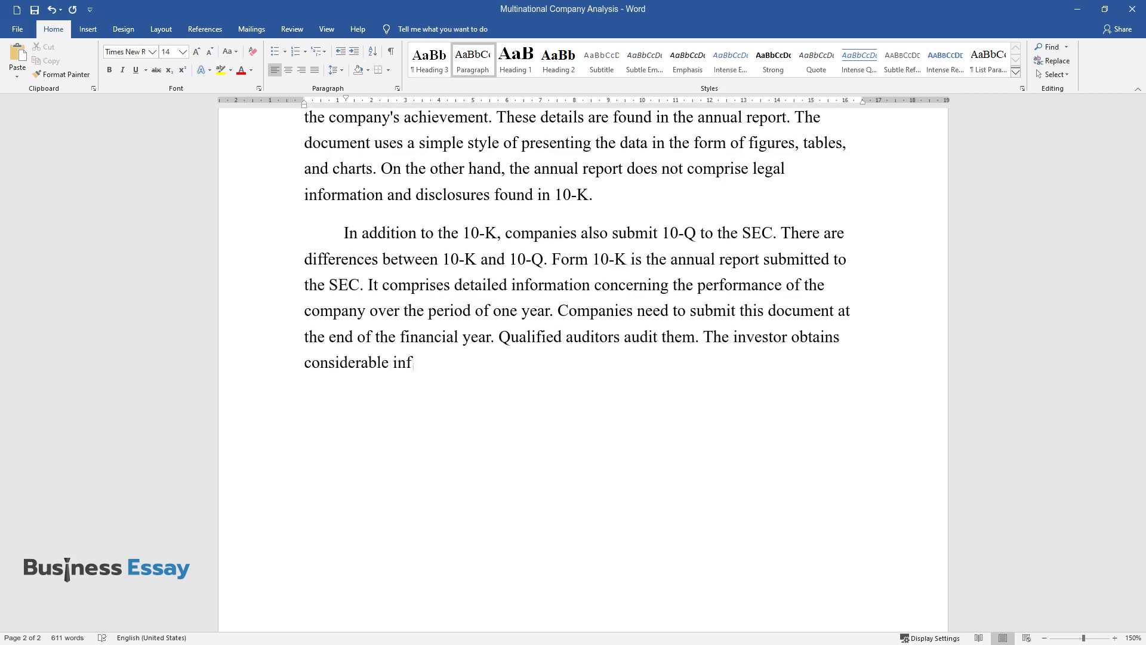
pyautogui.write('ormation regarding company per')
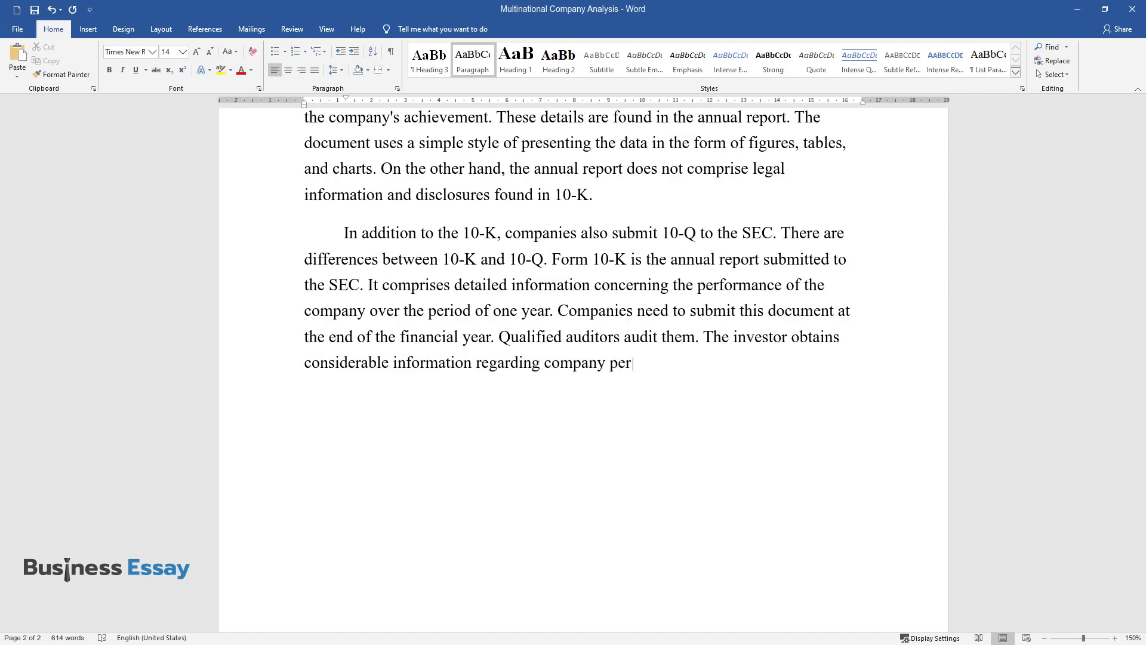
pyautogui.write('formance.')
# Add the Form 10-Q paragraph after 'Based on the study of this document…', ending '…controls, and risks.'
pyautogui.press('Return')
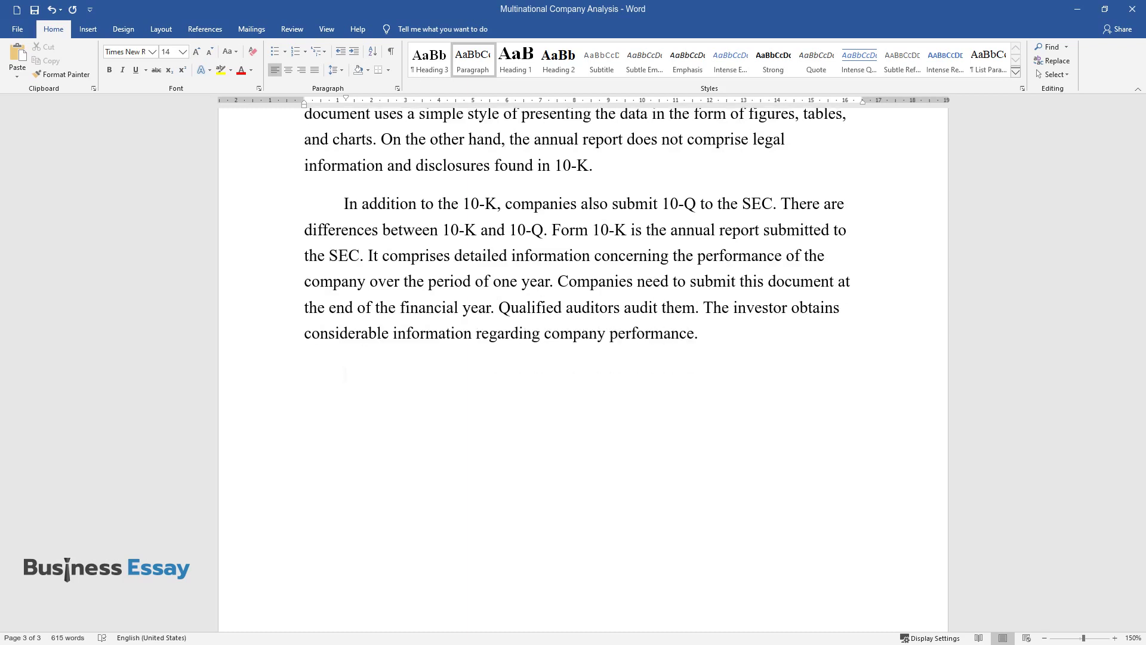
pyautogui.write('Based on the study of this doc')
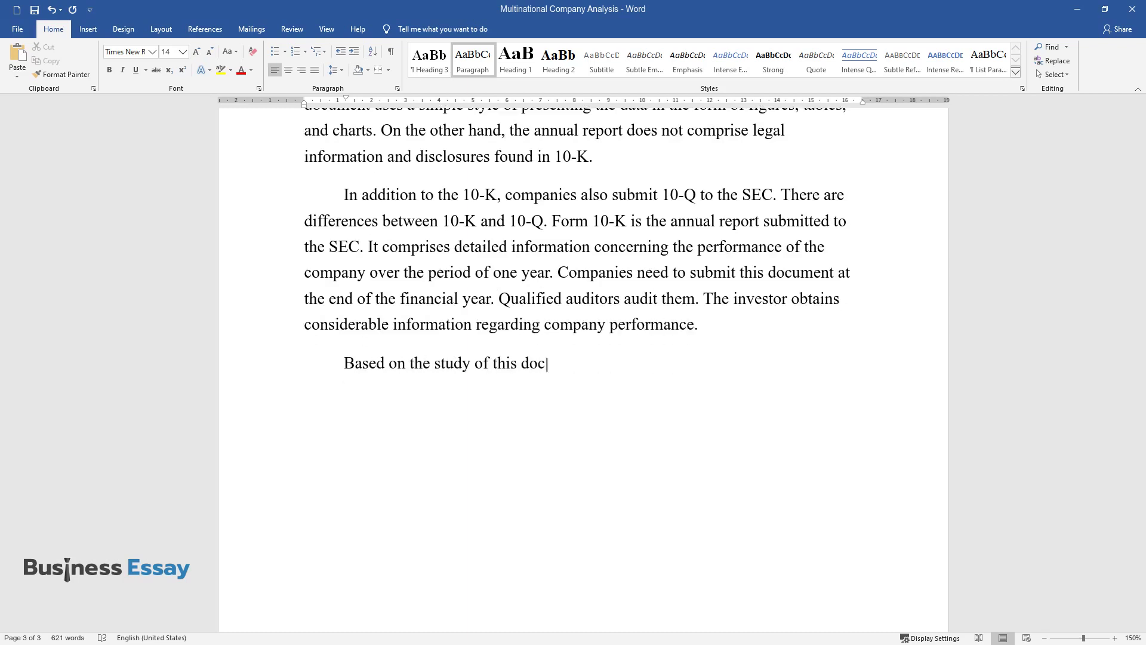
pyautogui.write('ument, investors can take appro')
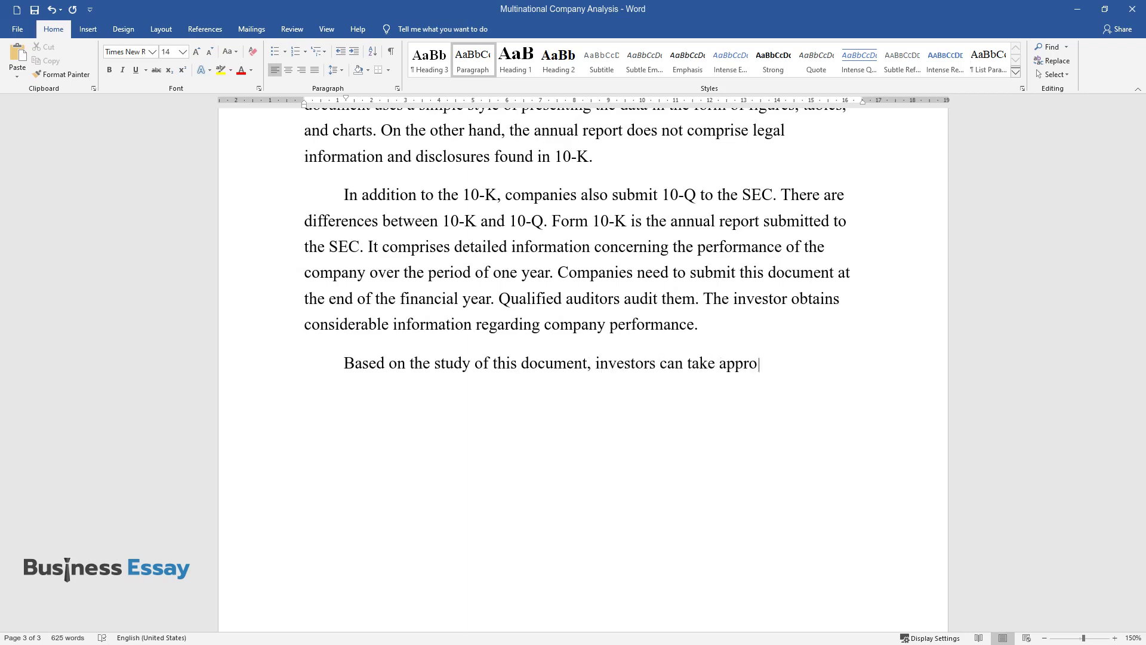
pyautogui.write('priate decisions. Form')
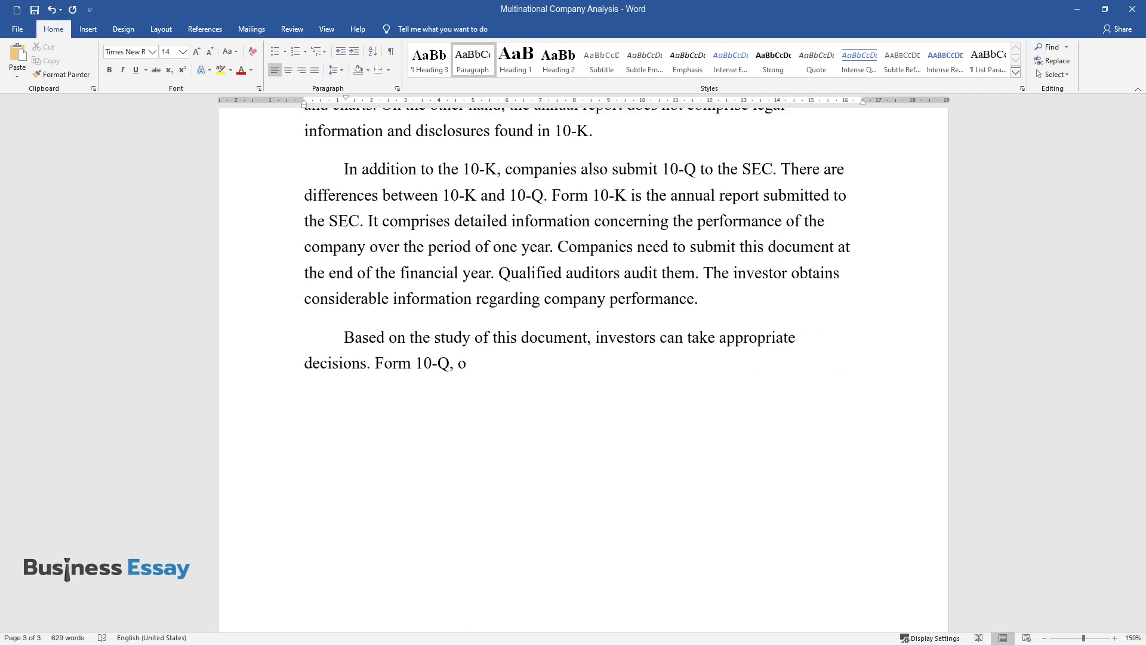
pyautogui.write(' 10-Q, on the other hand, is a short d')
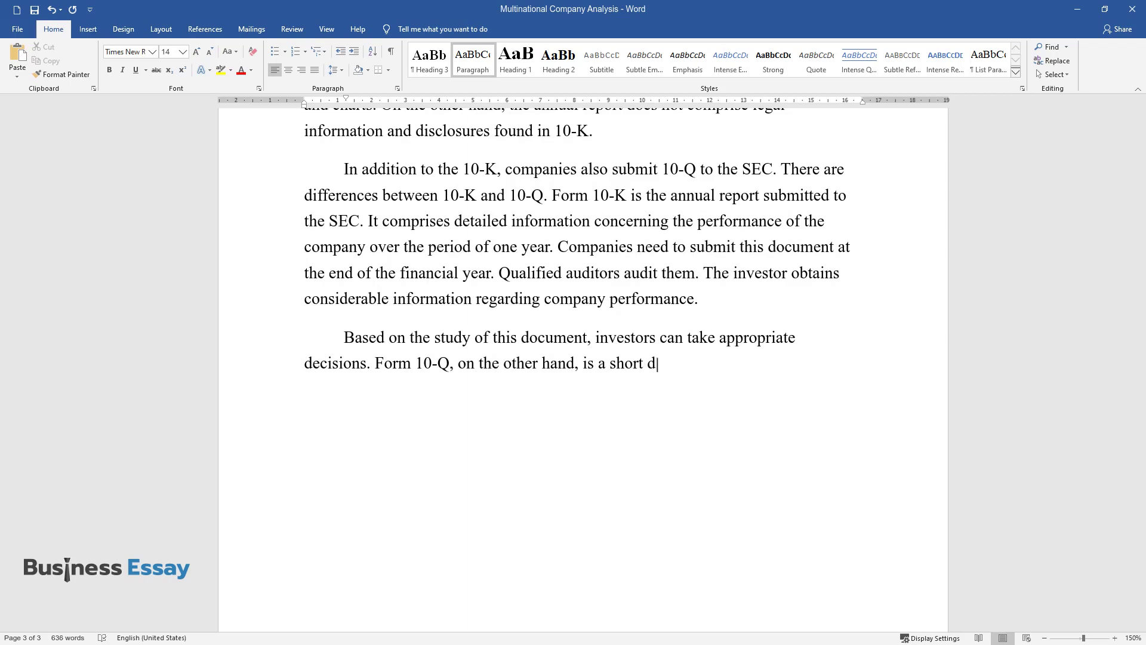
pyautogui.write('ocument. It does not give deta')
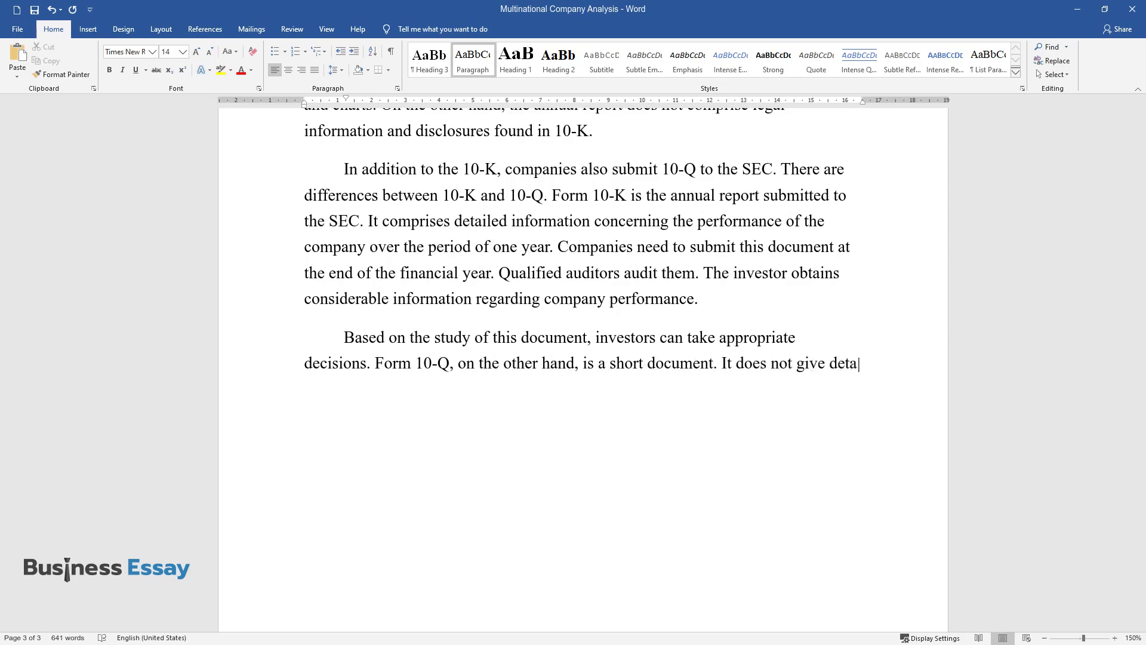
pyautogui.write('iled information regarding the')
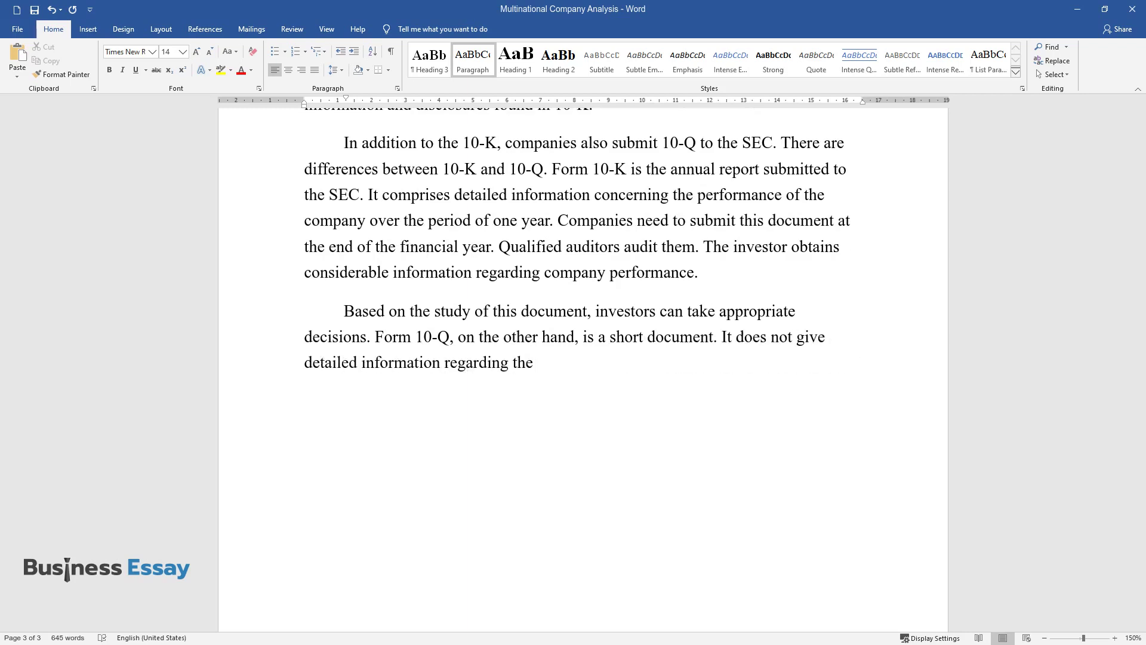
pyautogui.write(" company's performance in a qua")
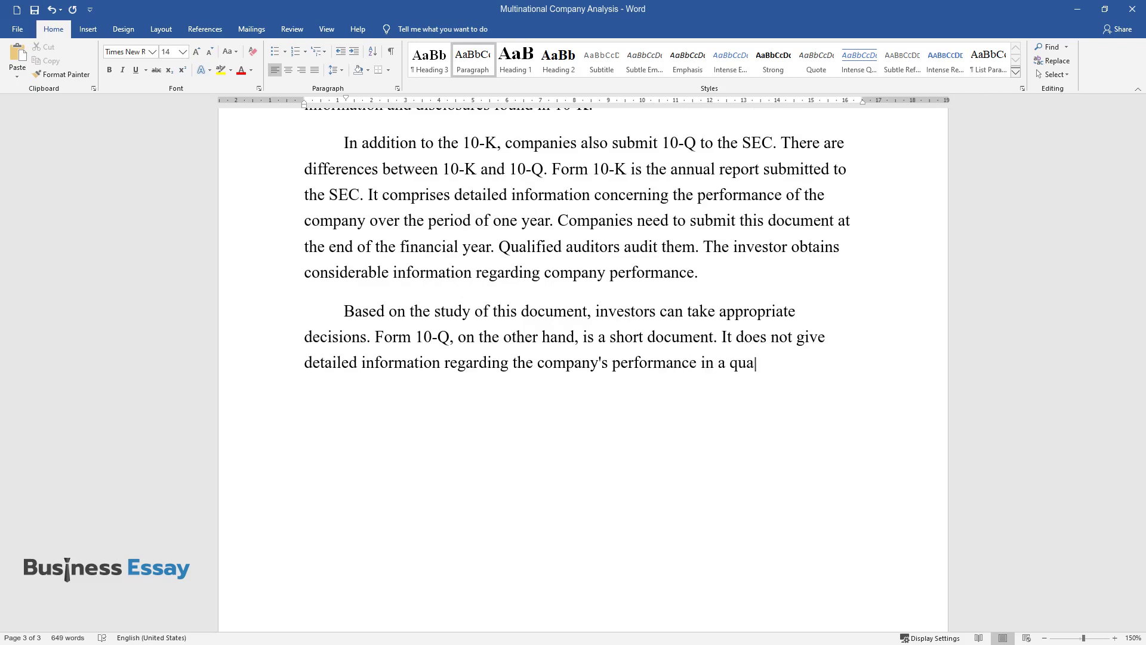
pyautogui.write('rter as specified in the docume')
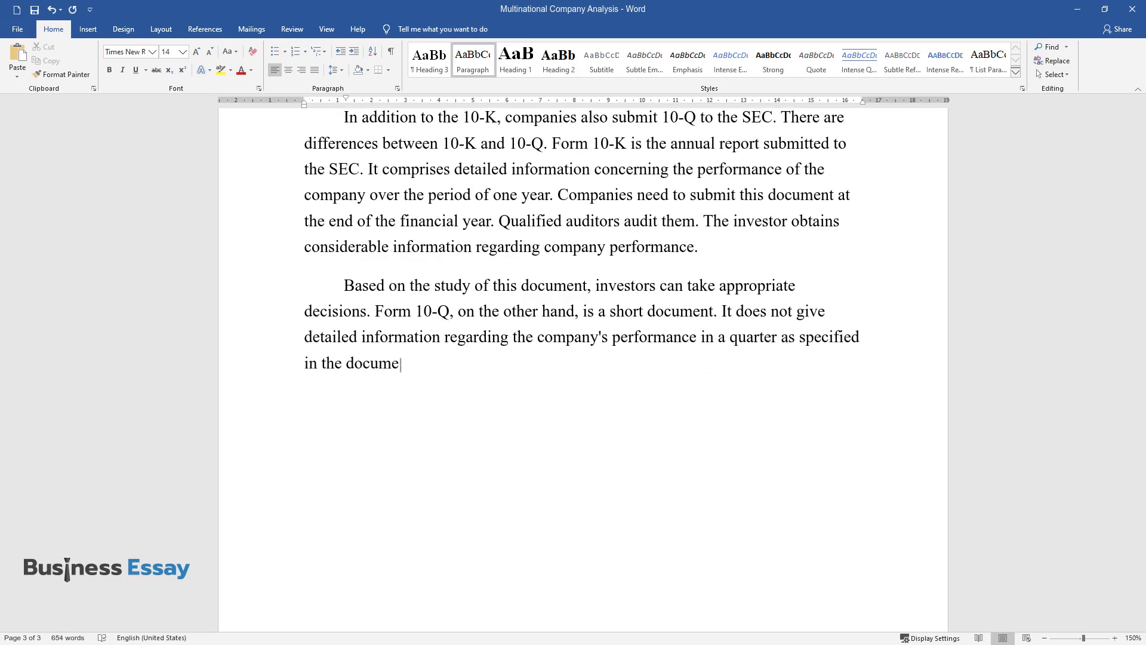
pyautogui.write('nt. The information available')
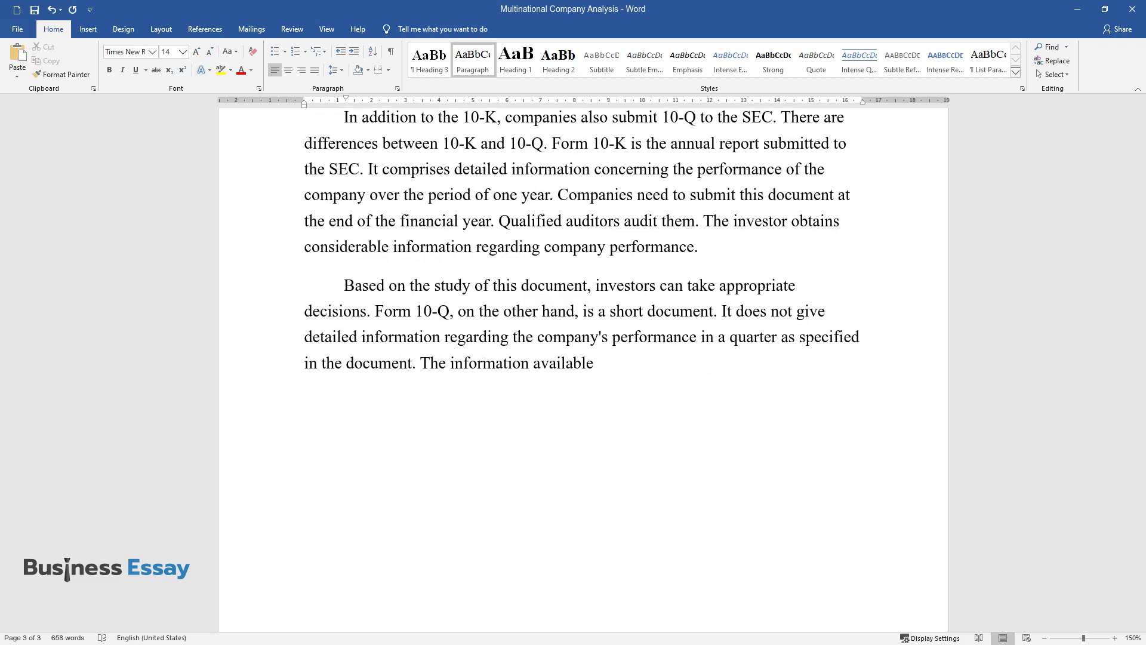
pyautogui.write(' in this document is unaudited.')
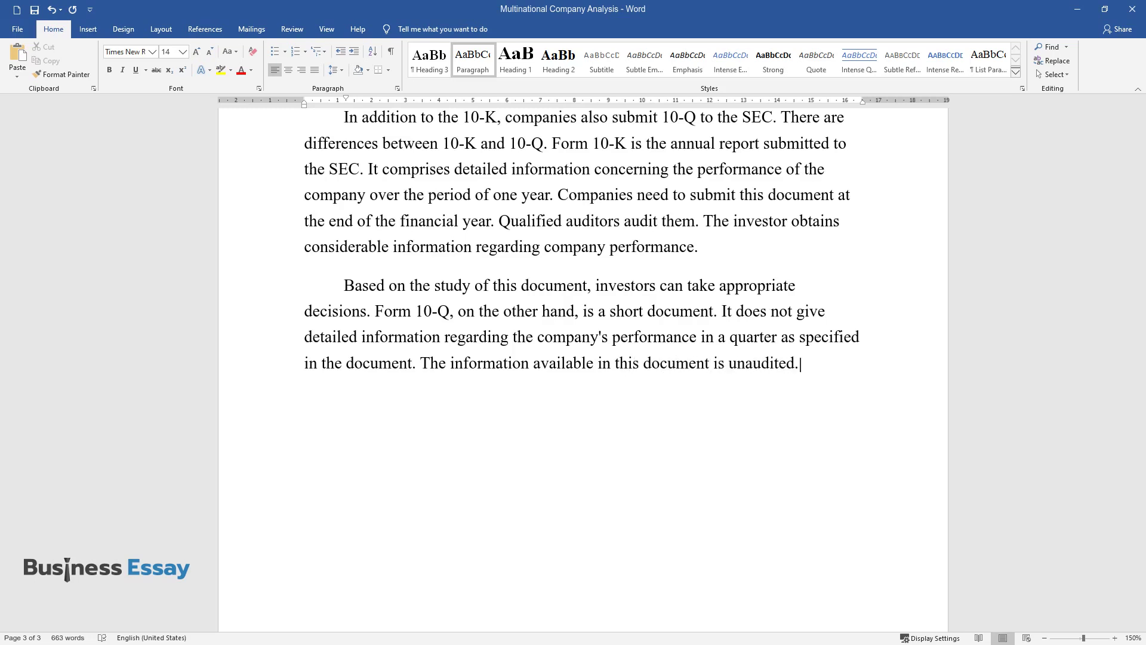
pyautogui.write(' As per the regulations, compan')
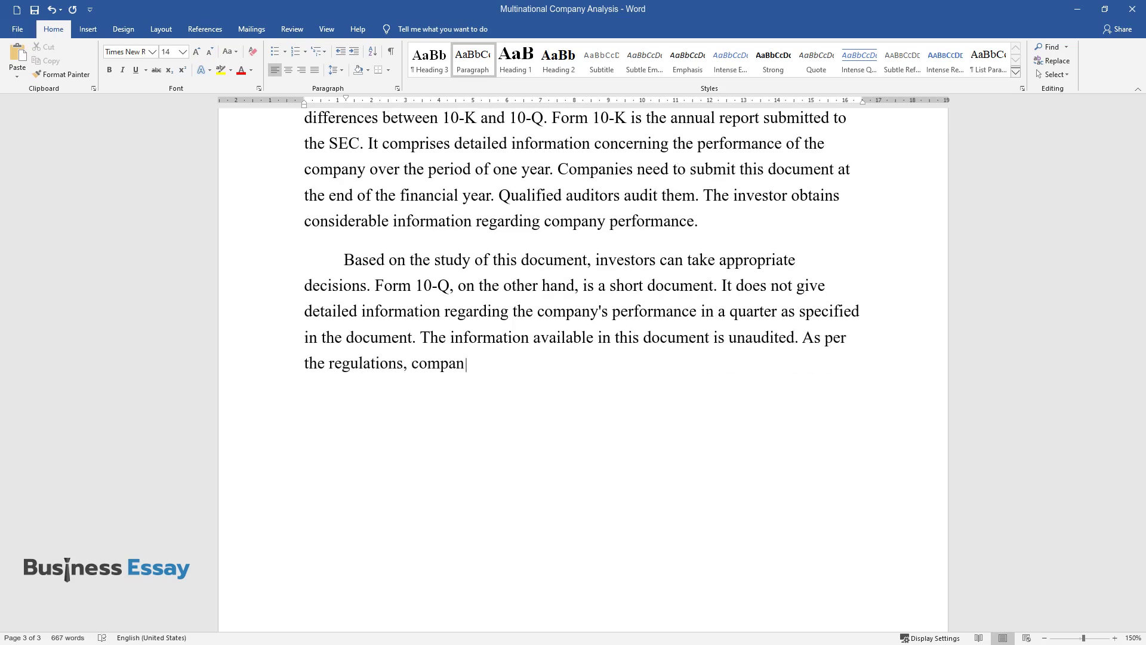
pyautogui.write('ies have 35 days to submit thi')
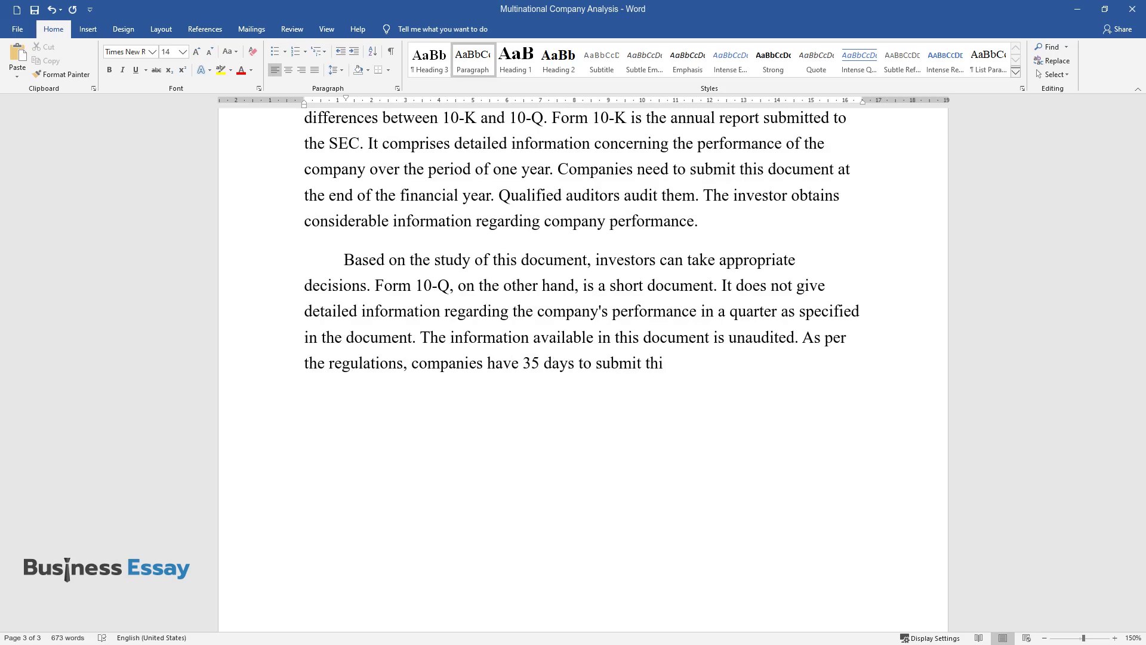
pyautogui.write('s form. The information may not be con')
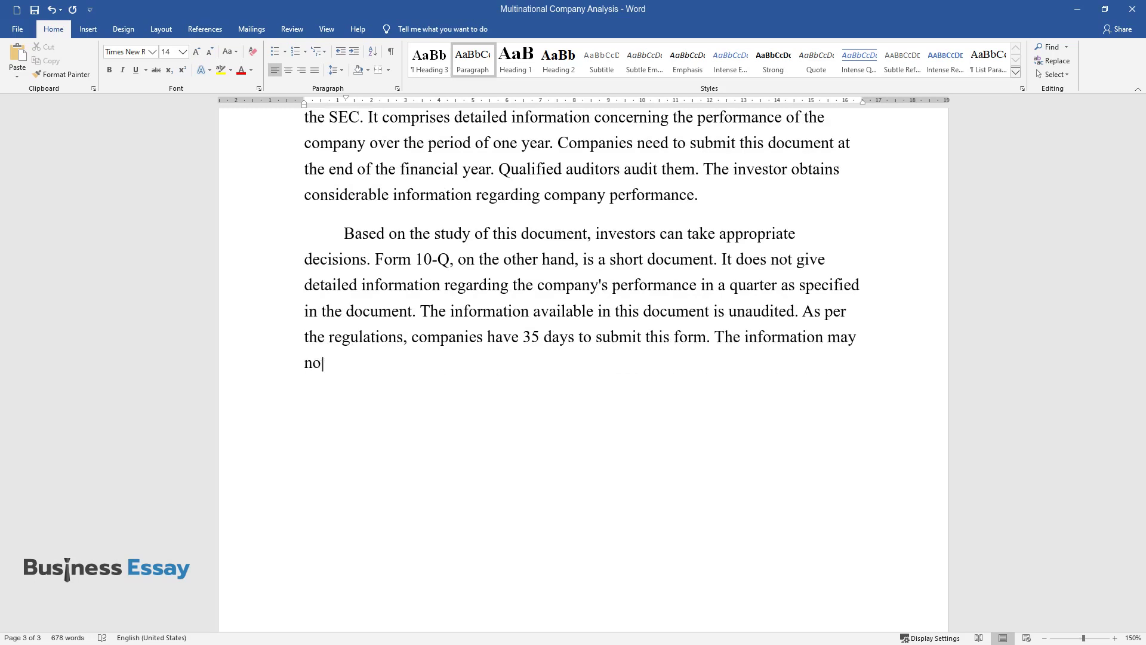
pyautogui.write('sidered as accurate. I')
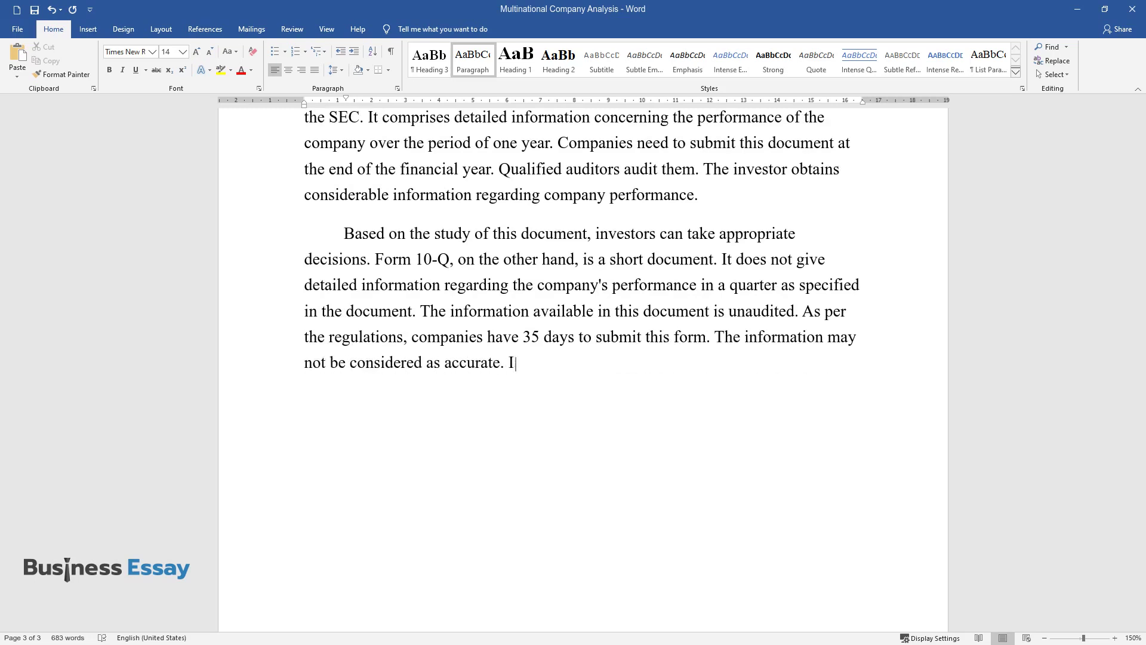
pyautogui.write('nvestors cannot take investment')
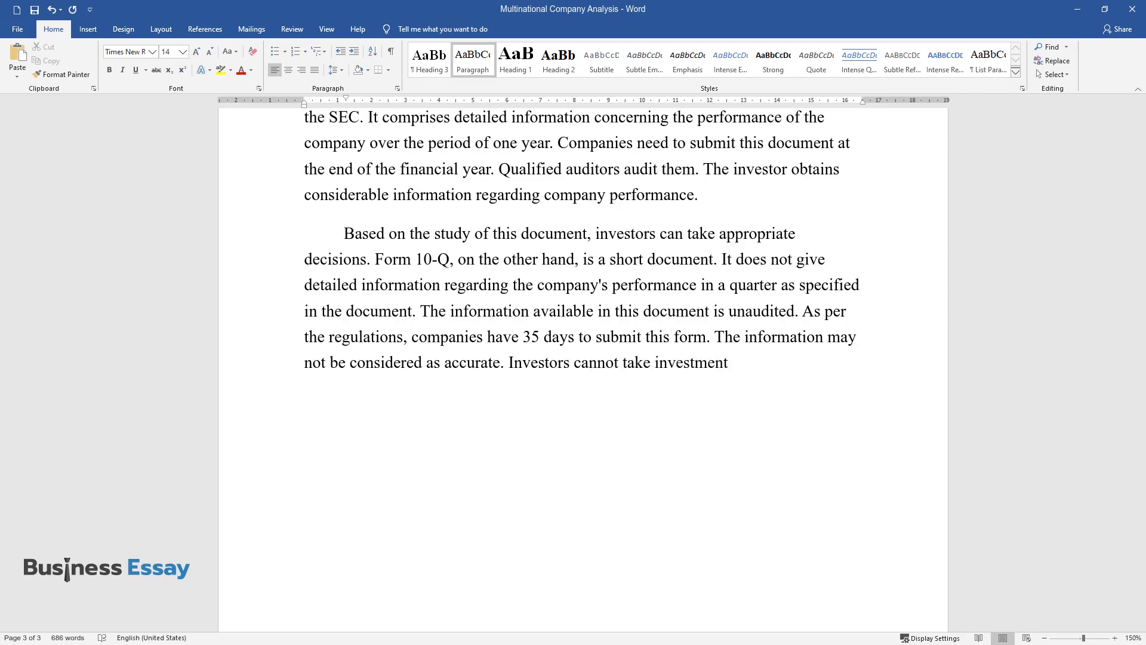
pyautogui.write('-related decisions bas')
pyautogui.write('ed on t')
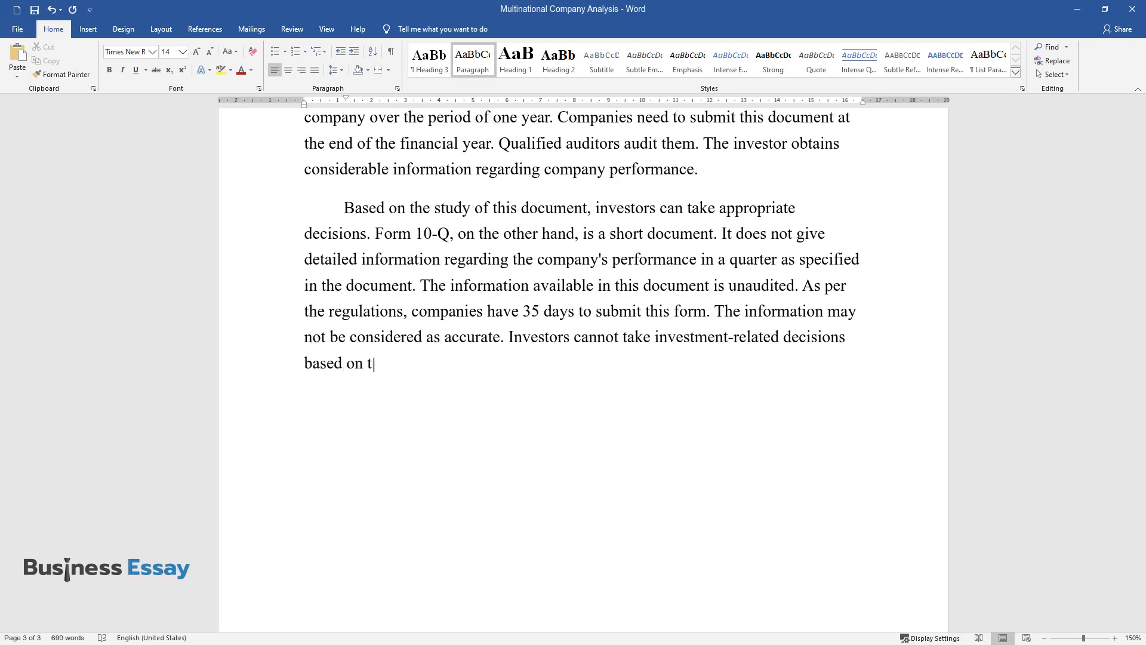
pyautogui.write('his document. Form 10-Q compris')
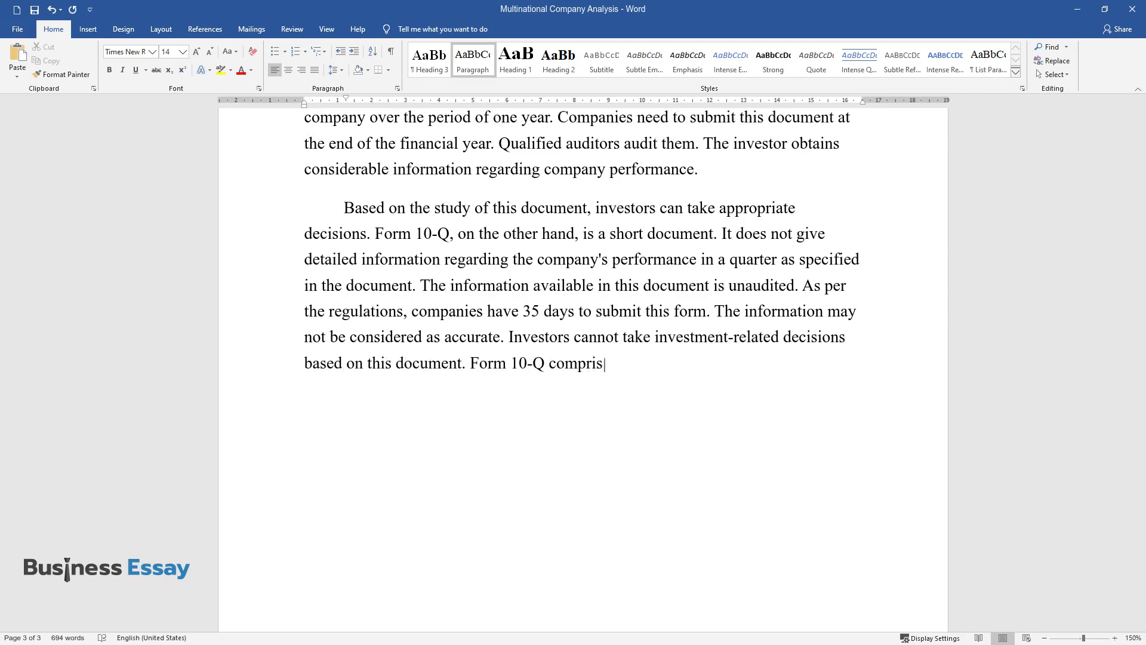
pyautogui.write('es two parts. The first part in')
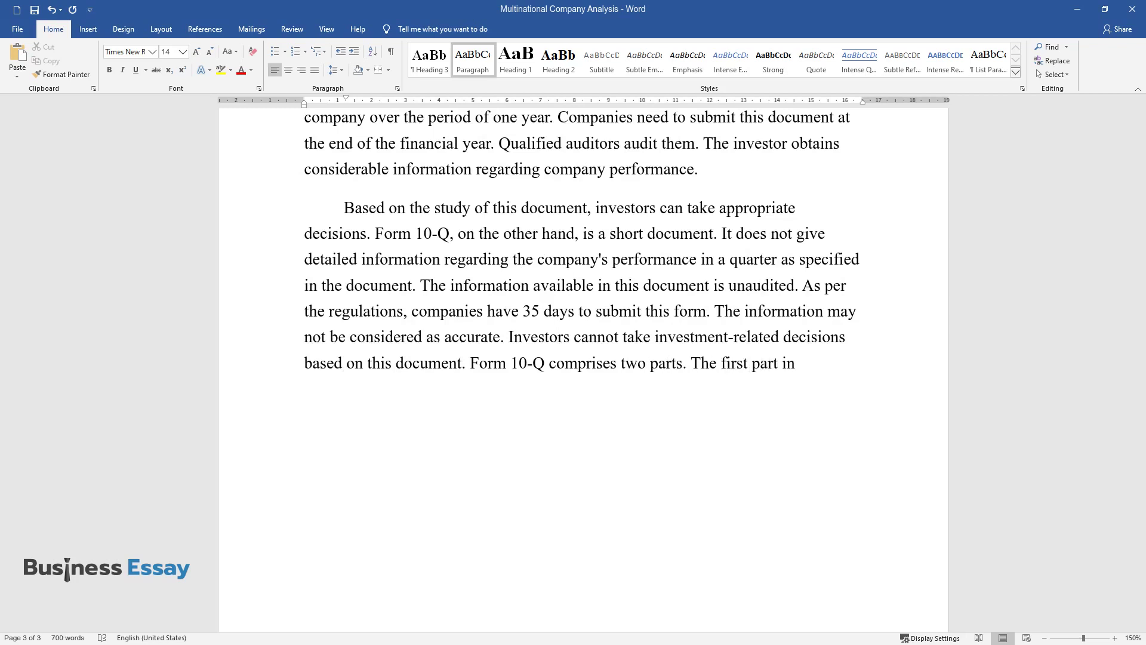
pyautogui.write('cludes financial statements, a')
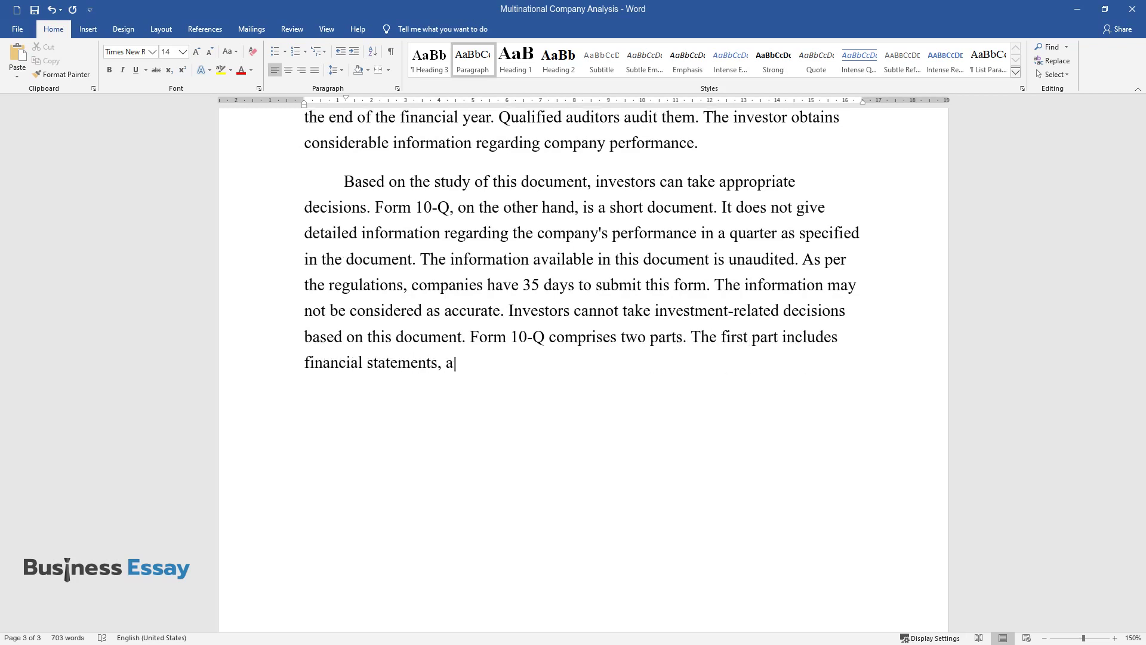
pyautogui.write('nalysis of the financial resul')
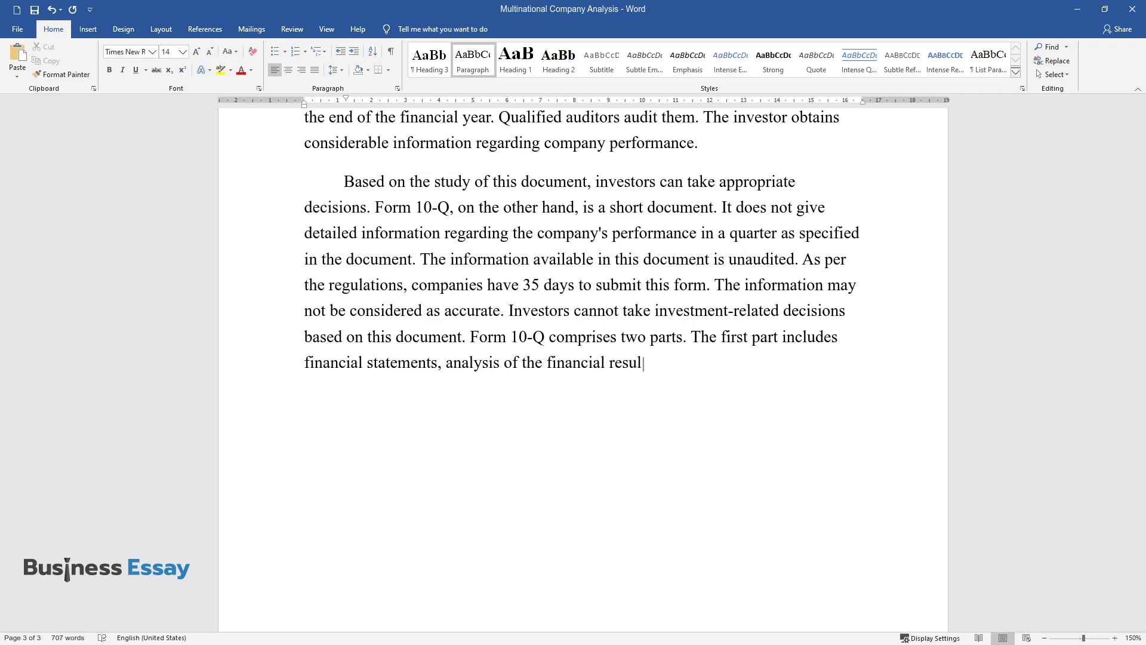
pyautogui.write('t, disclosures, controls, and risks.')
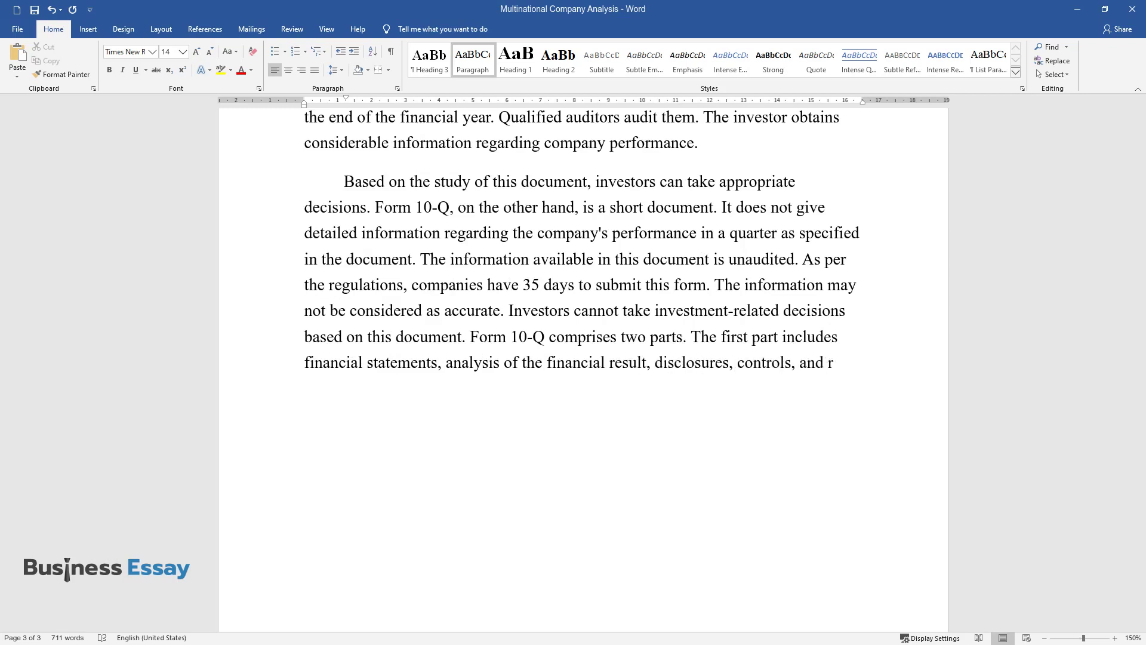
pyautogui.press('Return')
# Write the paragraph 'The second part comprises information such as legal proceedings…' ending '…errors in the form, 10-K.'
pyautogui.write('The secon')
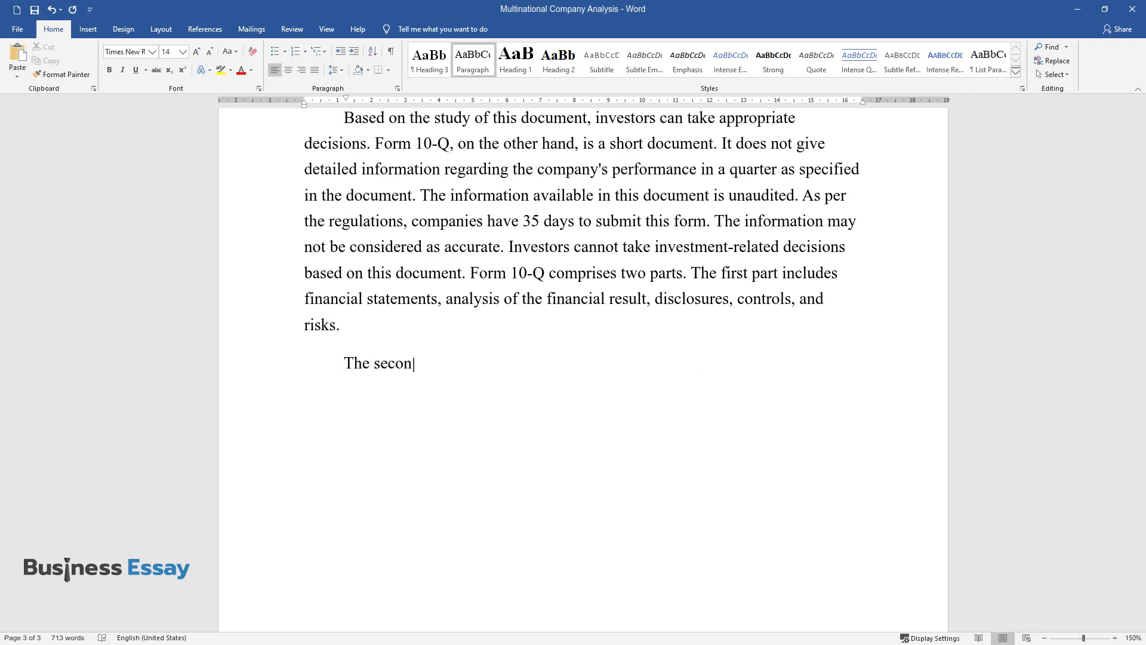
pyautogui.write('d part comprises information s')
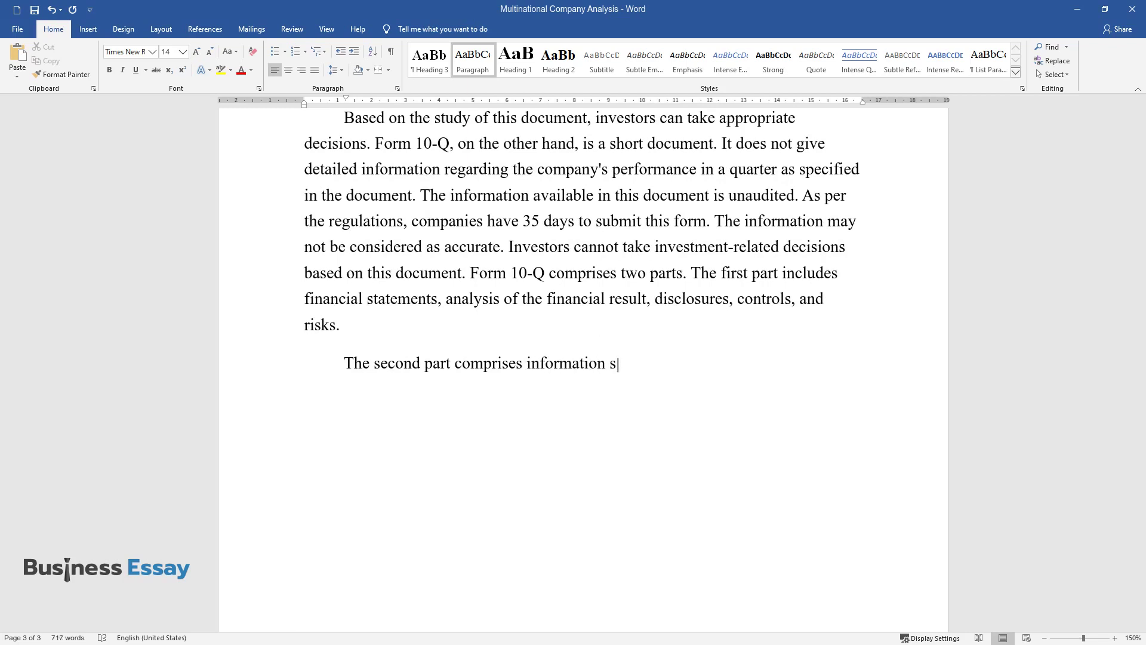
pyautogui.write('uch as legal proceedings, risk')
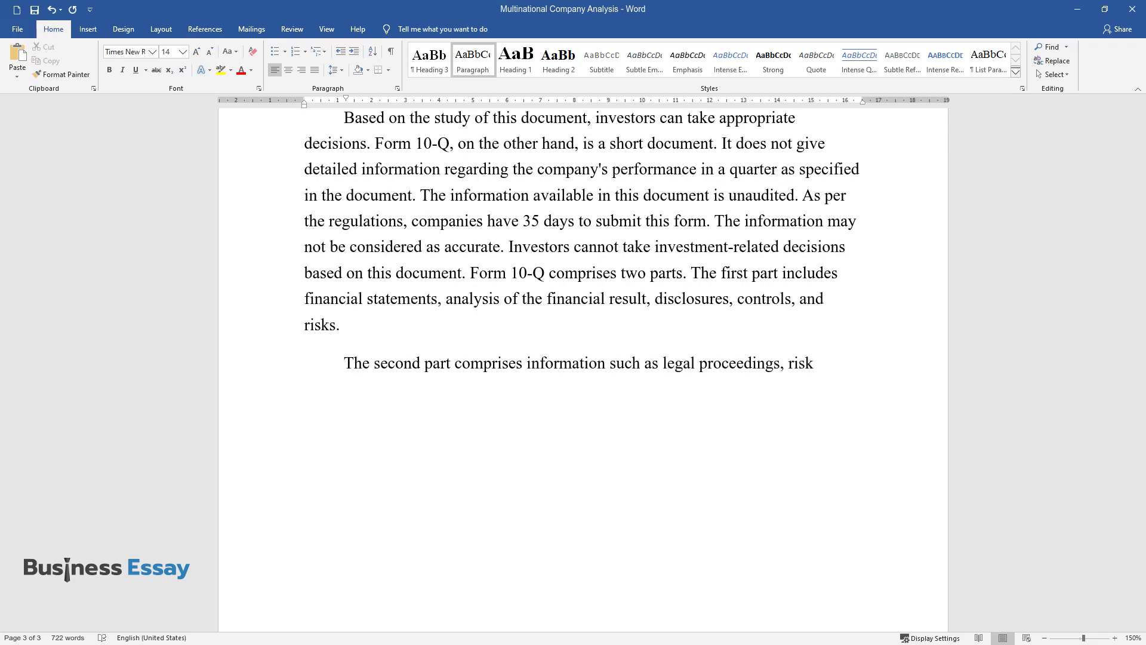
pyautogui.write(' factors, defaults, and exhibi')
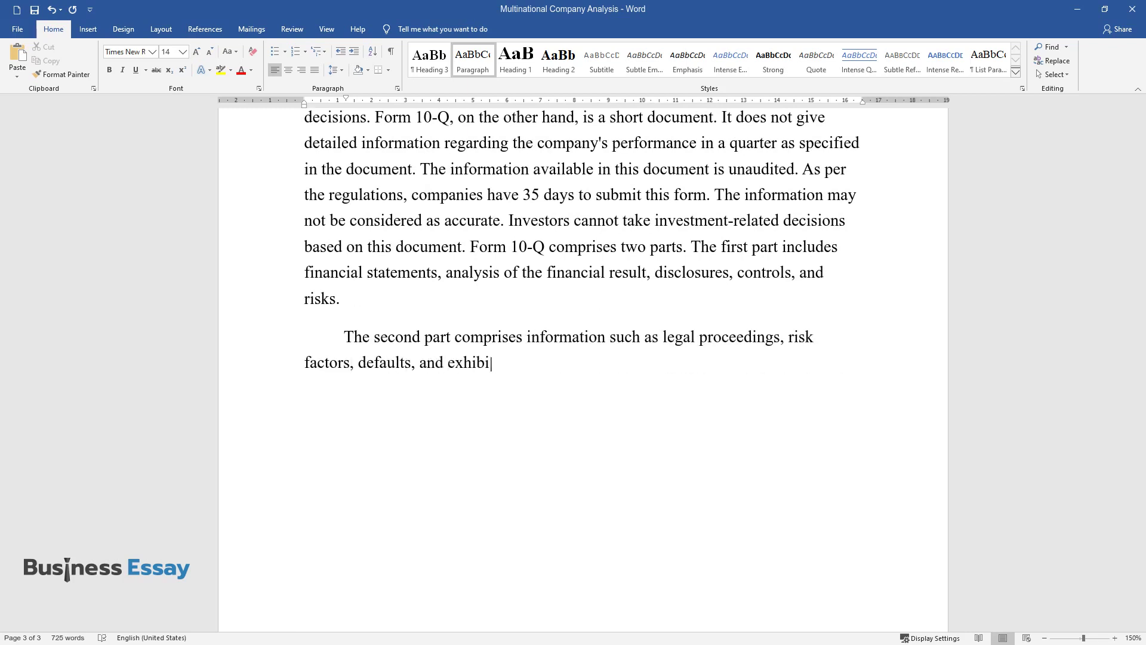
pyautogui.write('ts. The executive compensation ')
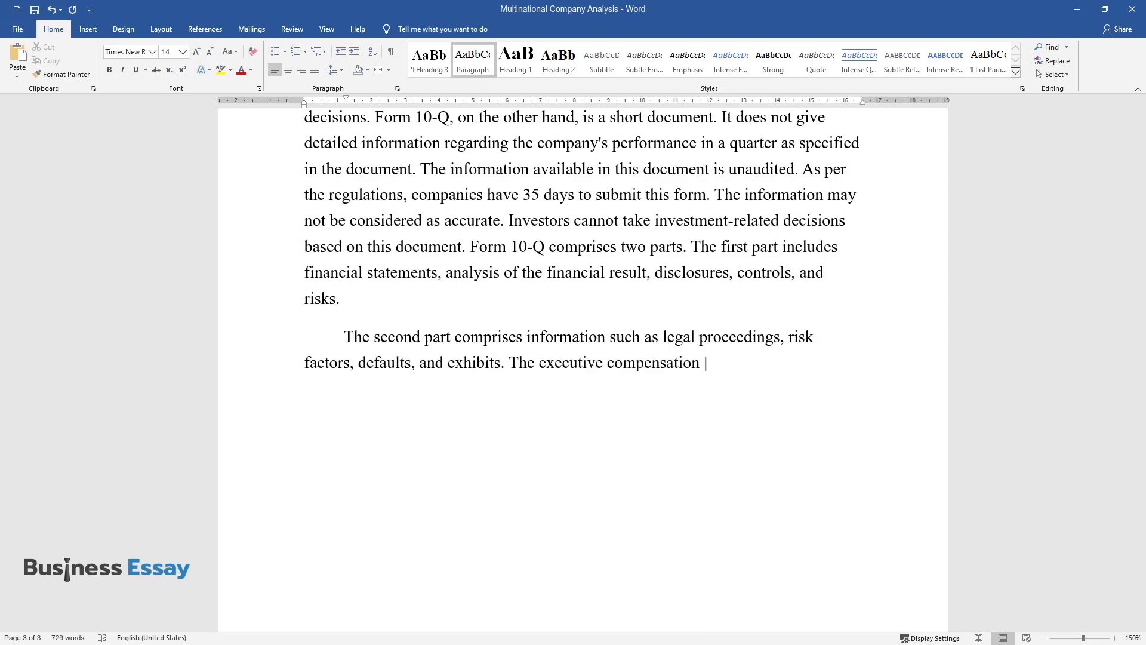
pyautogui.write('found in form-10-K is missing')
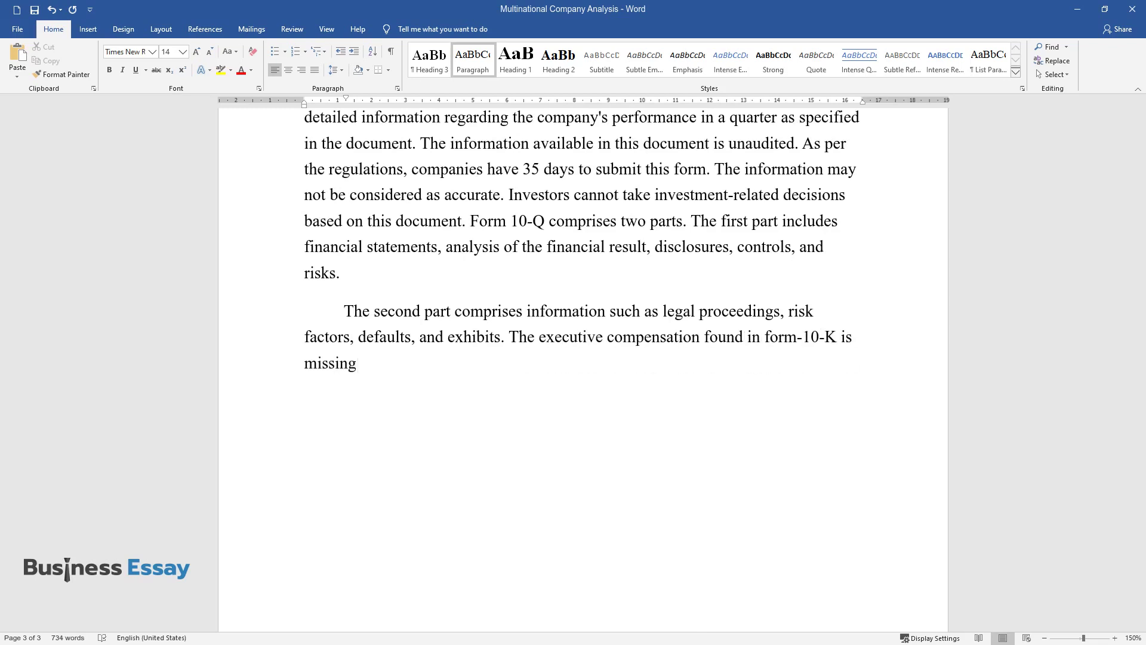
pyautogui.write(' in this form. At the same time')
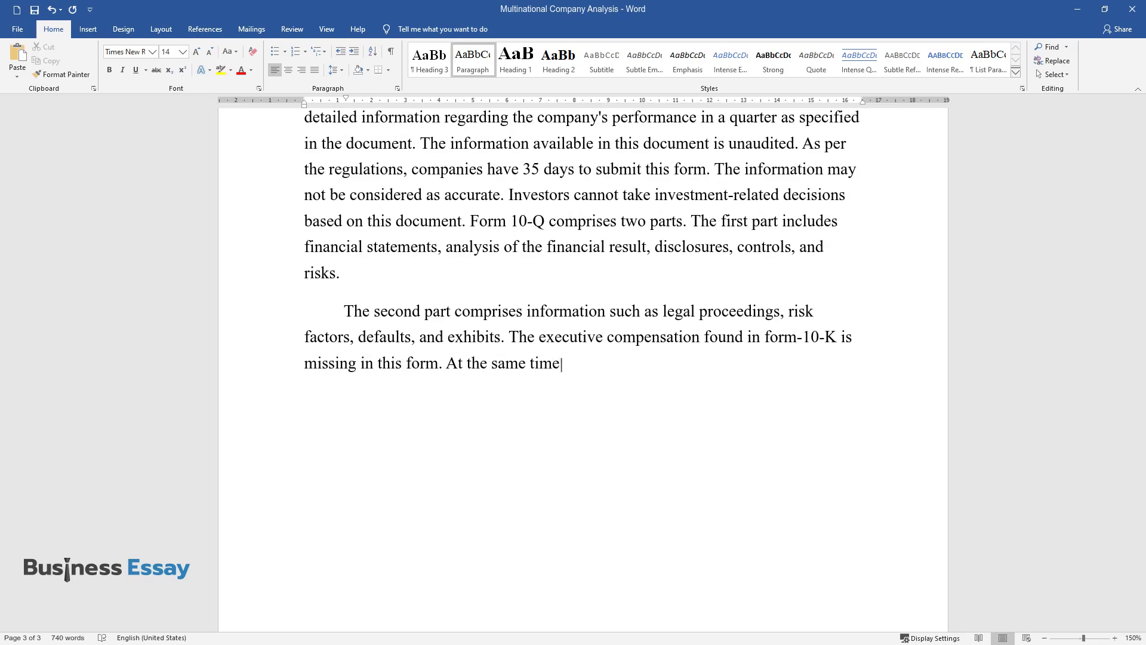
pyautogui.write(', they comprise exhibits. Inter')
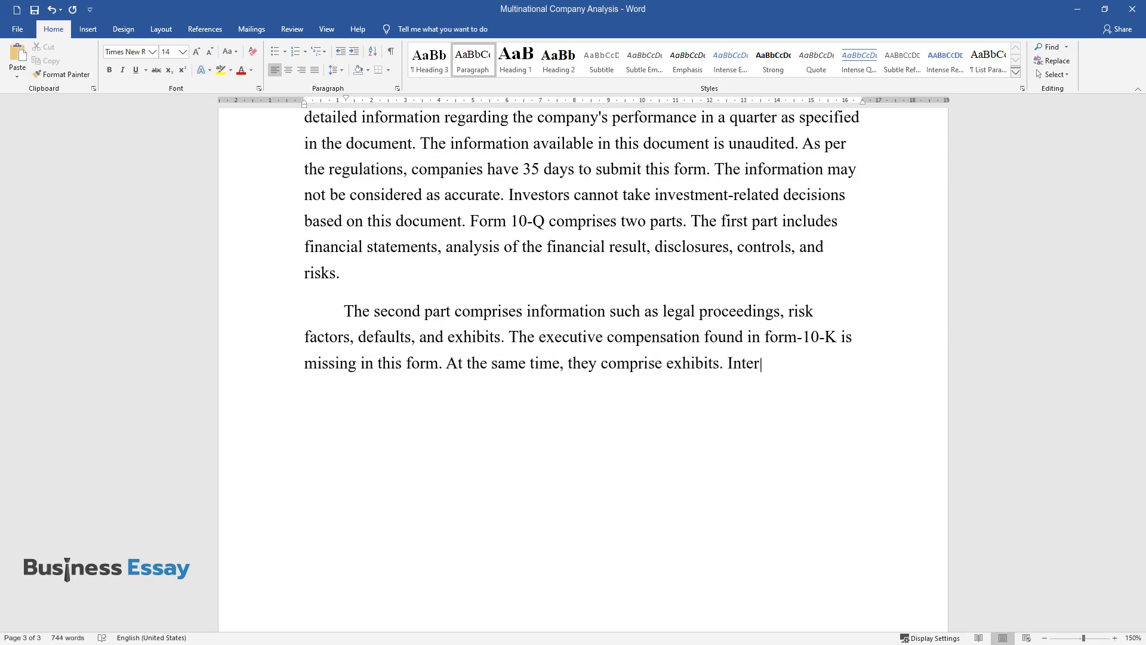
pyautogui.write('estingly, regulators encourage')
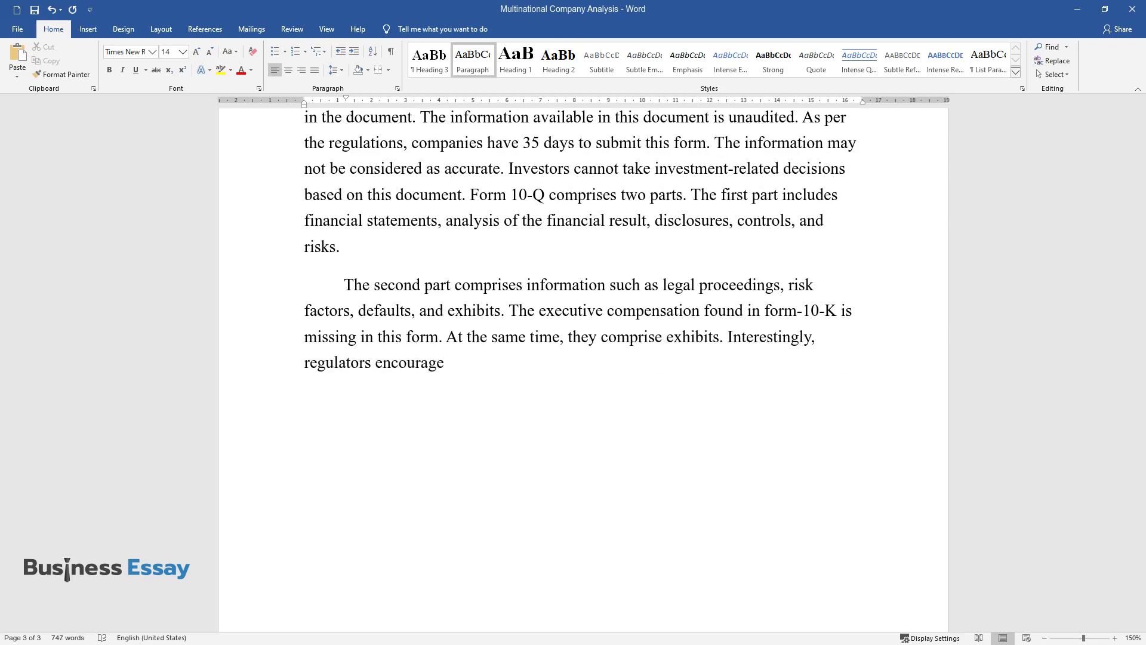
pyautogui.write(' the organization to conduct a')
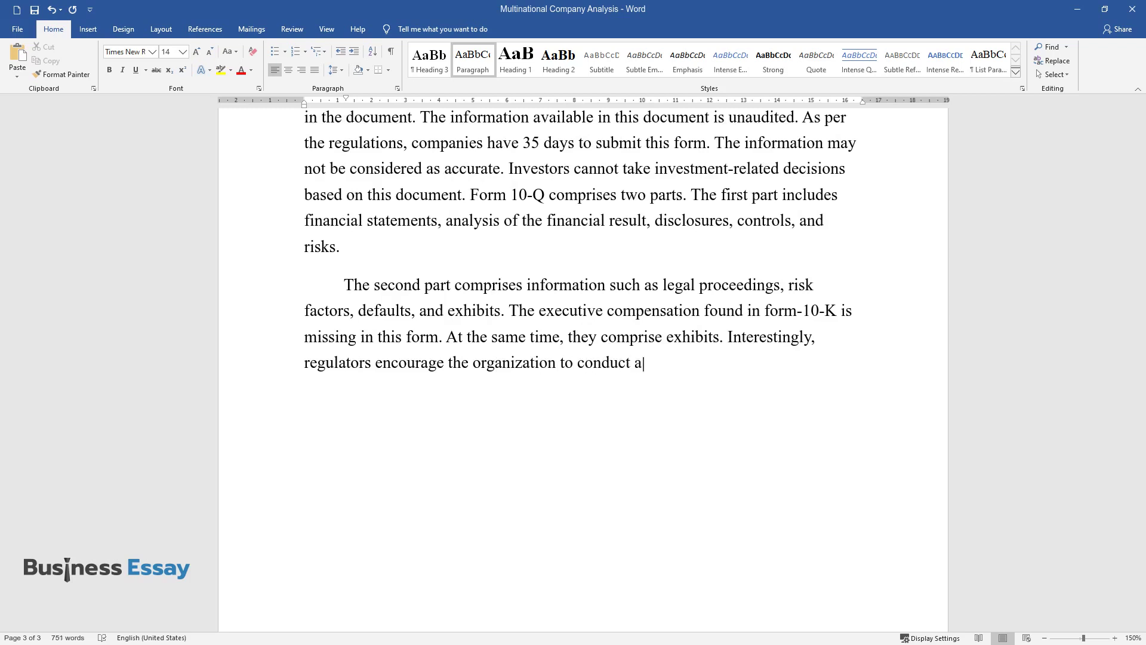
pyautogui.write('n analysis of the financial re')
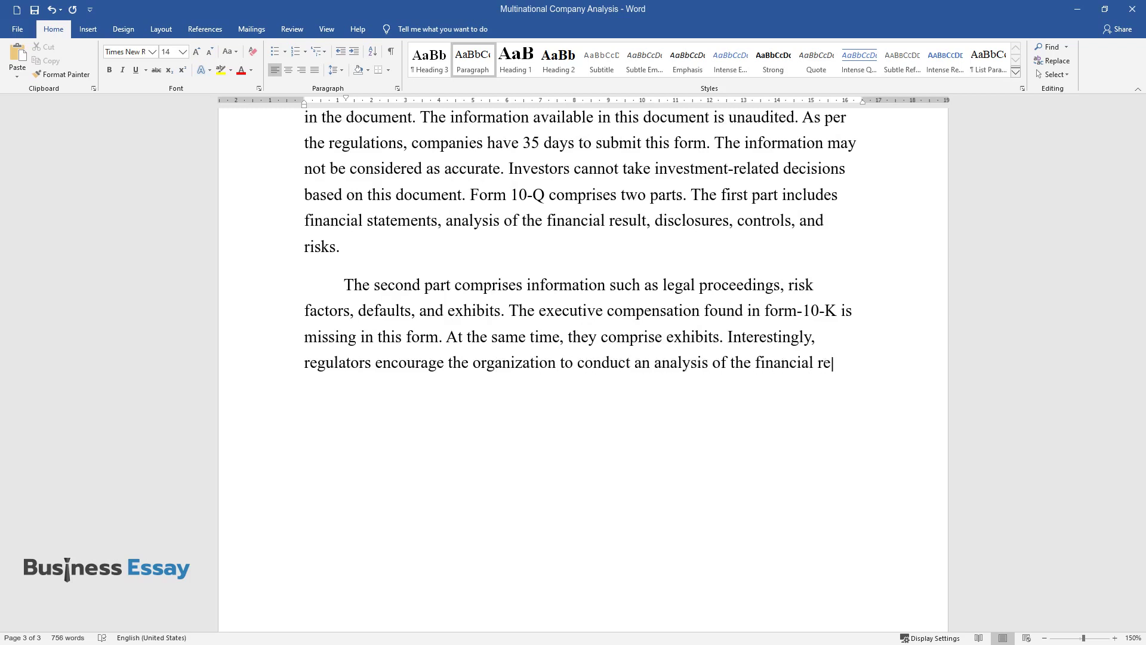
pyautogui.write('sults. This rule allows the co')
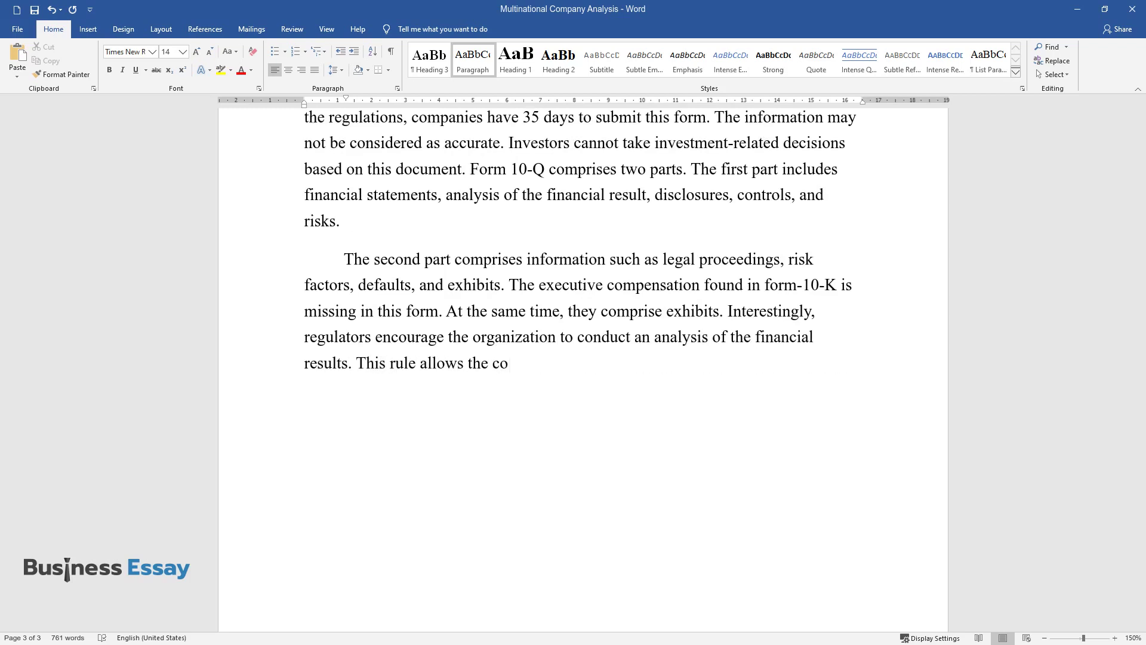
pyautogui.write('mpany to insert a few forward-l')
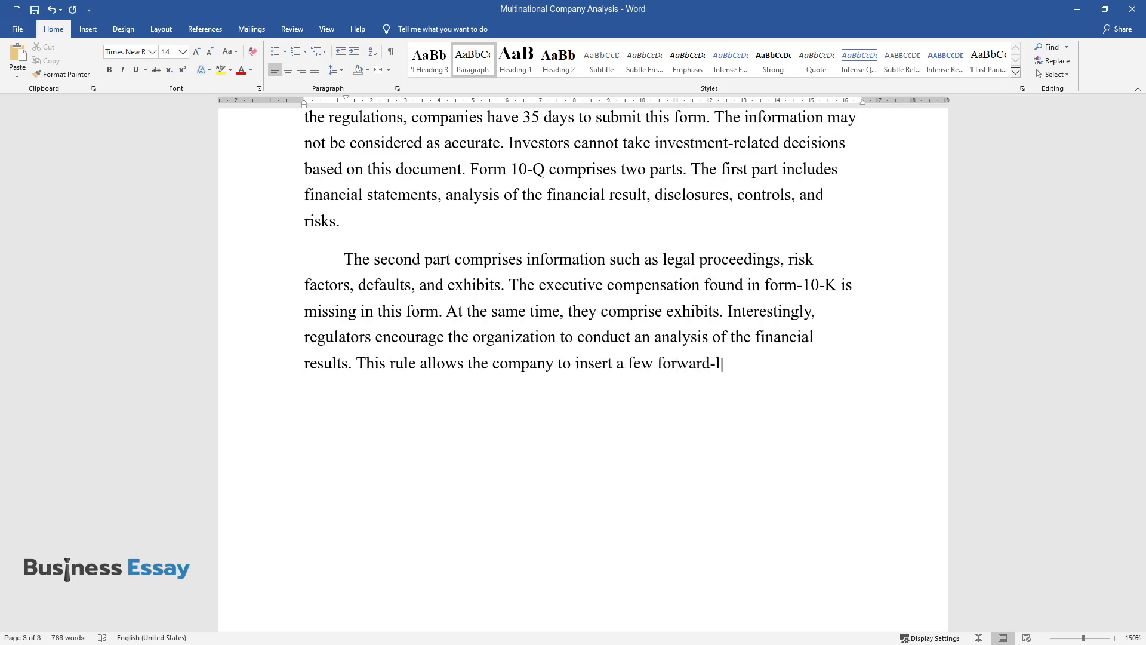
pyautogui.write('ooking statements in 10-Q. The company is also')
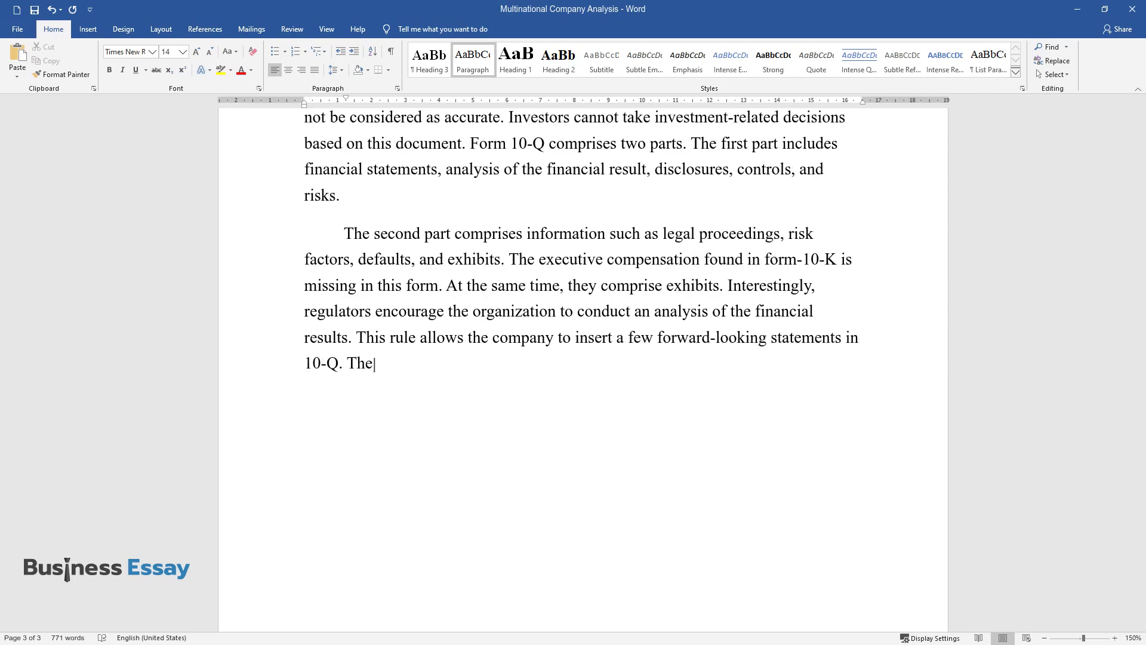
pyautogui.write(' able to correc')
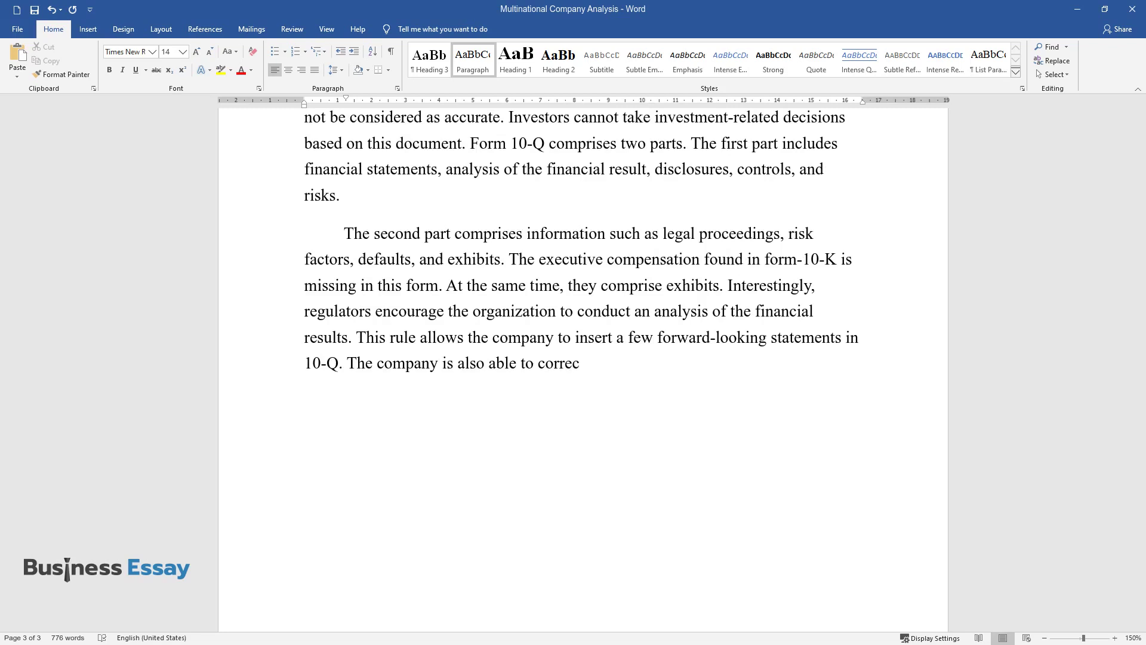
pyautogui.write('t its errors in the form, 10-K.')
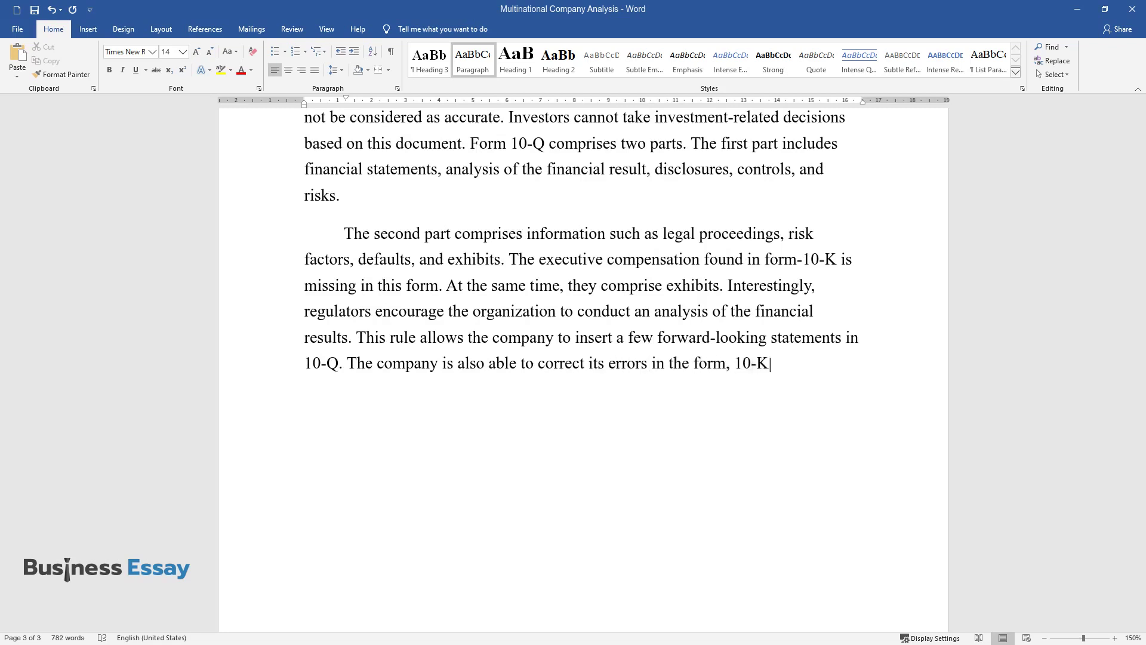
pyautogui.press('Return')
# Type the paragraph beginning 'The management needs to provide quantitative and qualitative data to defend its disclosures…'
pyautogui.write('The ma')
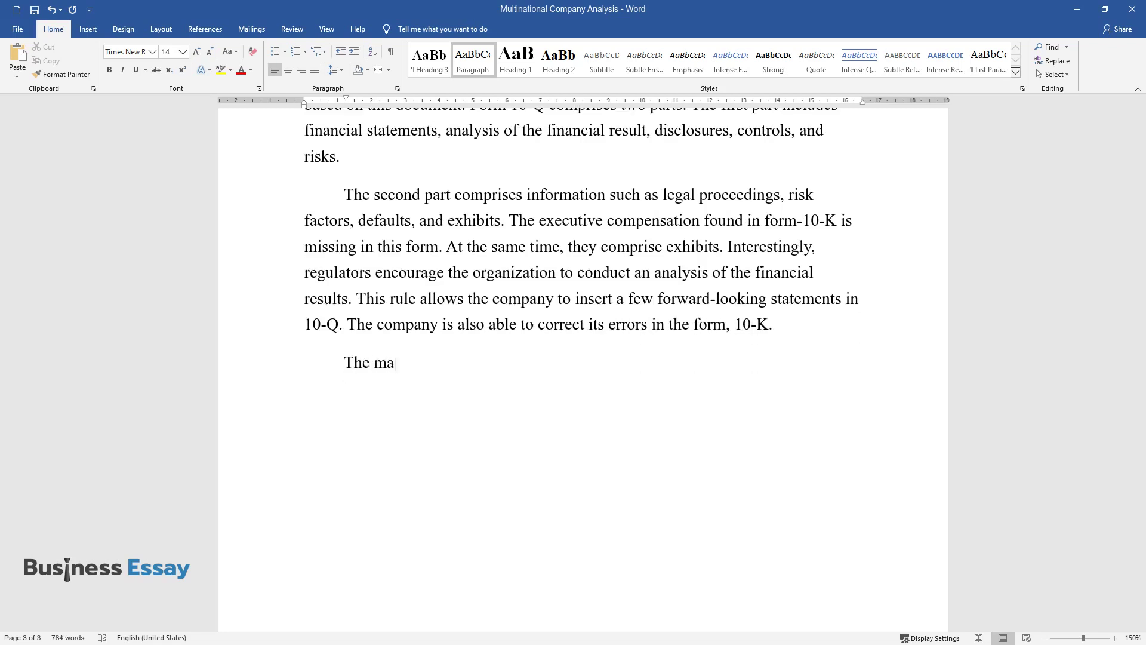
pyautogui.write('nagement needs to provide quantit')
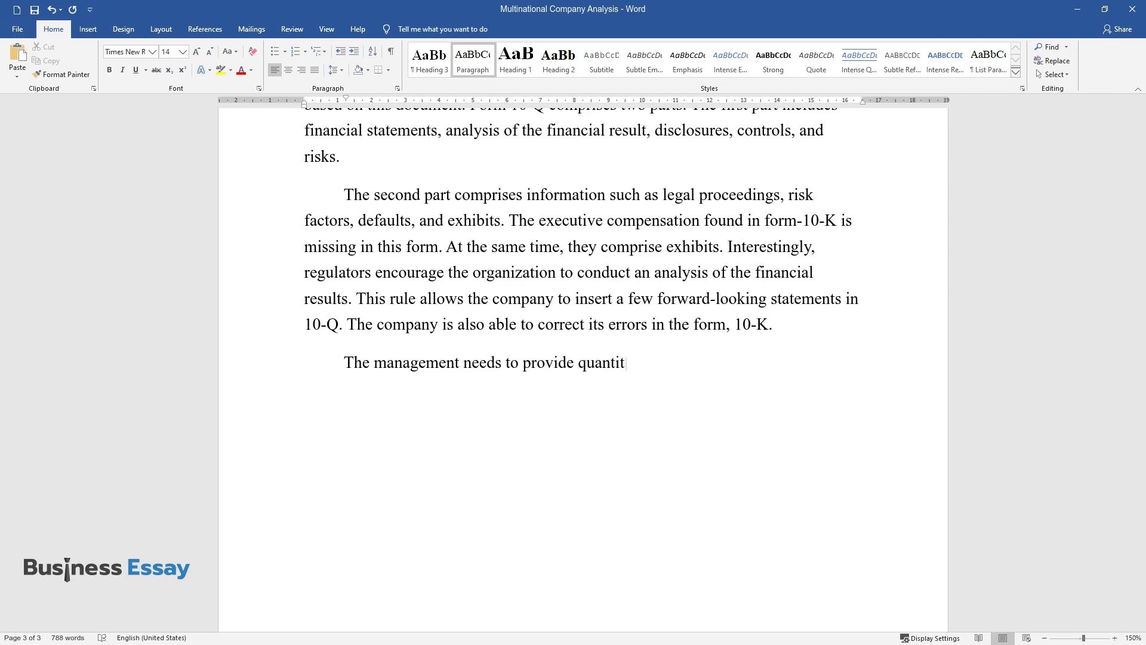
pyautogui.write('ative and qualitative data to defe')
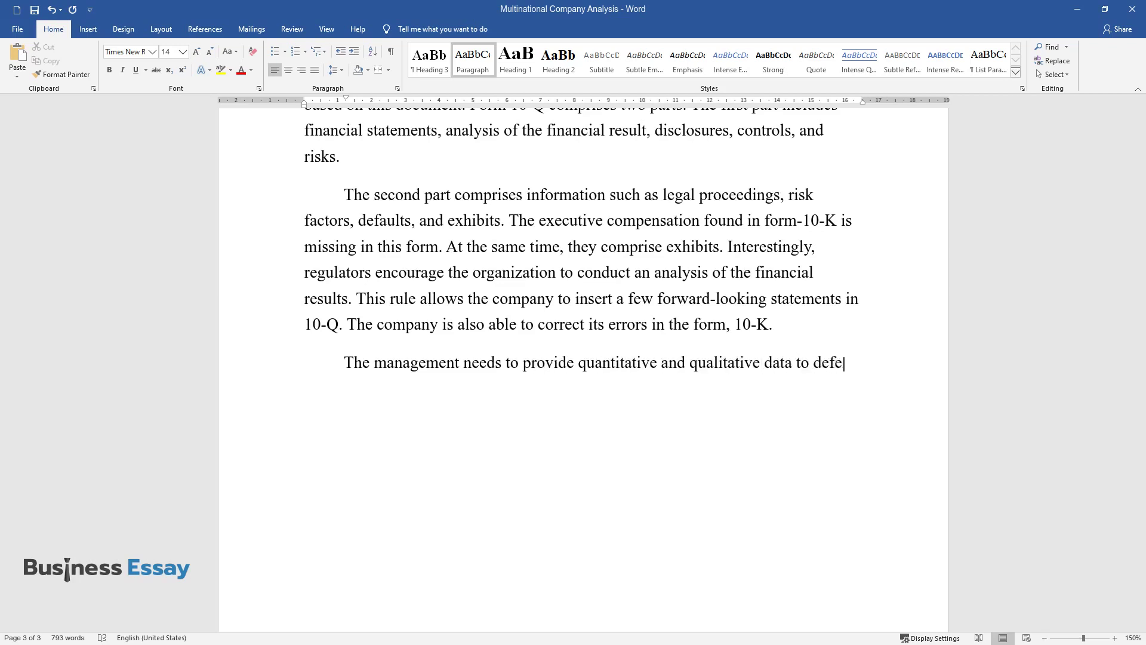
pyautogui.write('nd its disclosures and other stat')
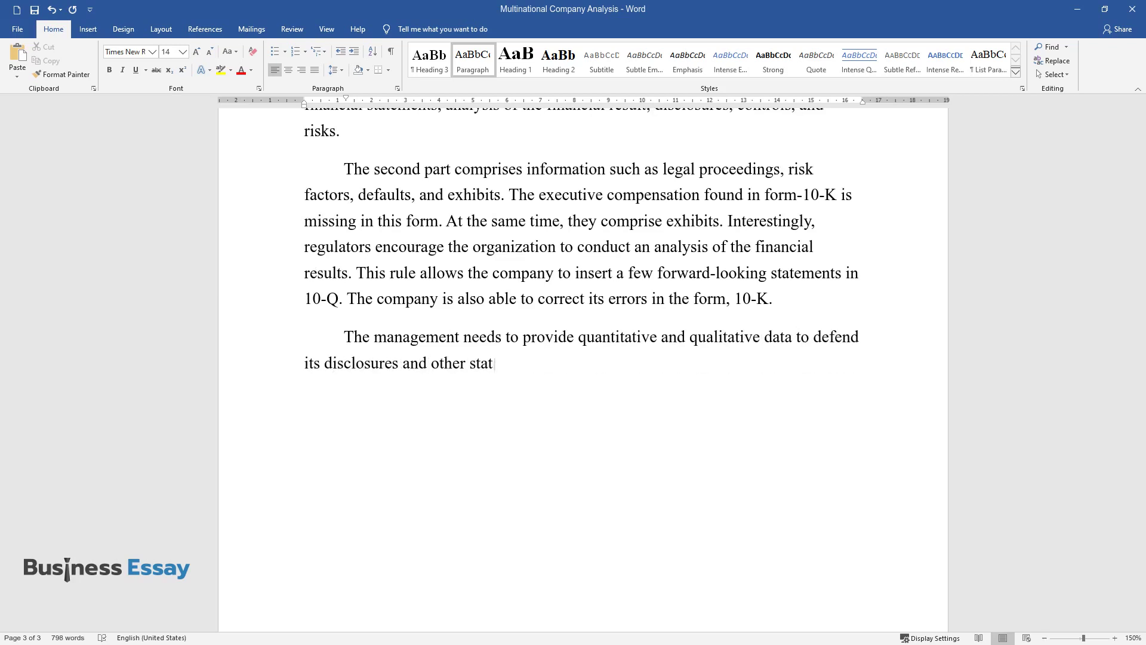
pyautogui.write('ements. The company uses this for')
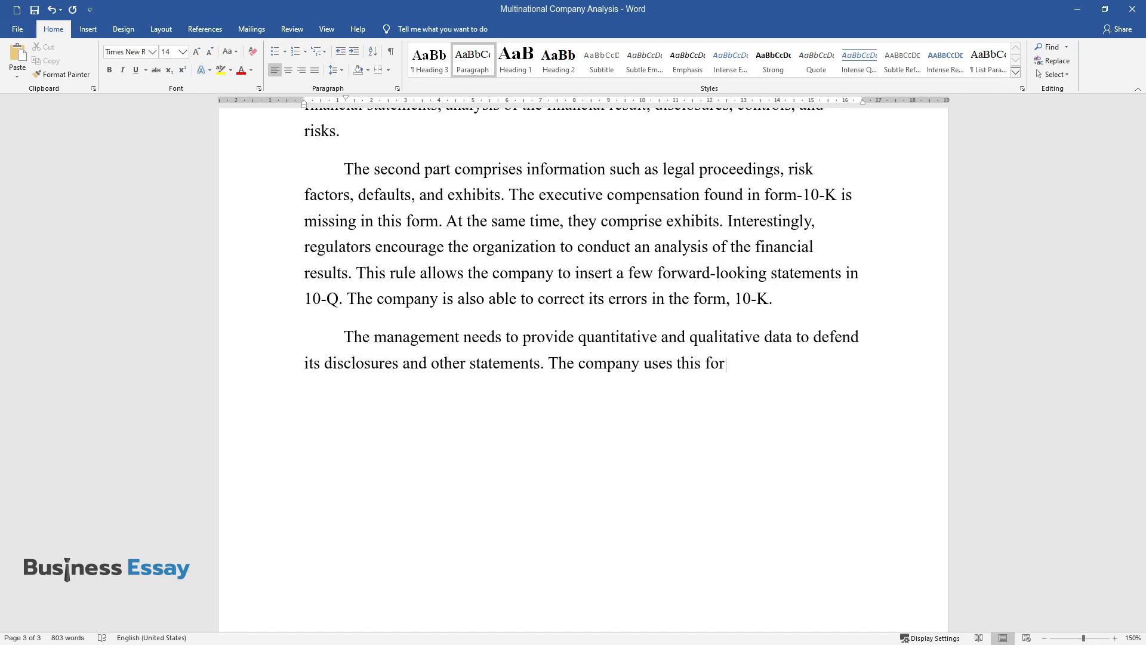
pyautogui.write('m to explain the measure taken to ')
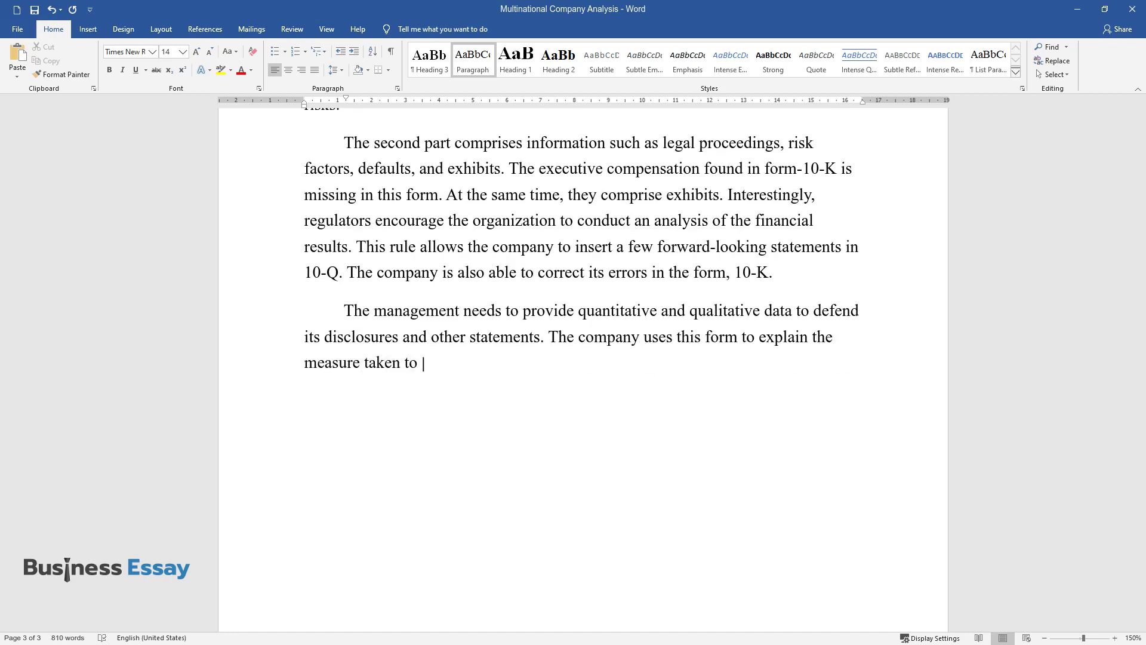
pyautogui.write('avoid errors in the accounts. The')
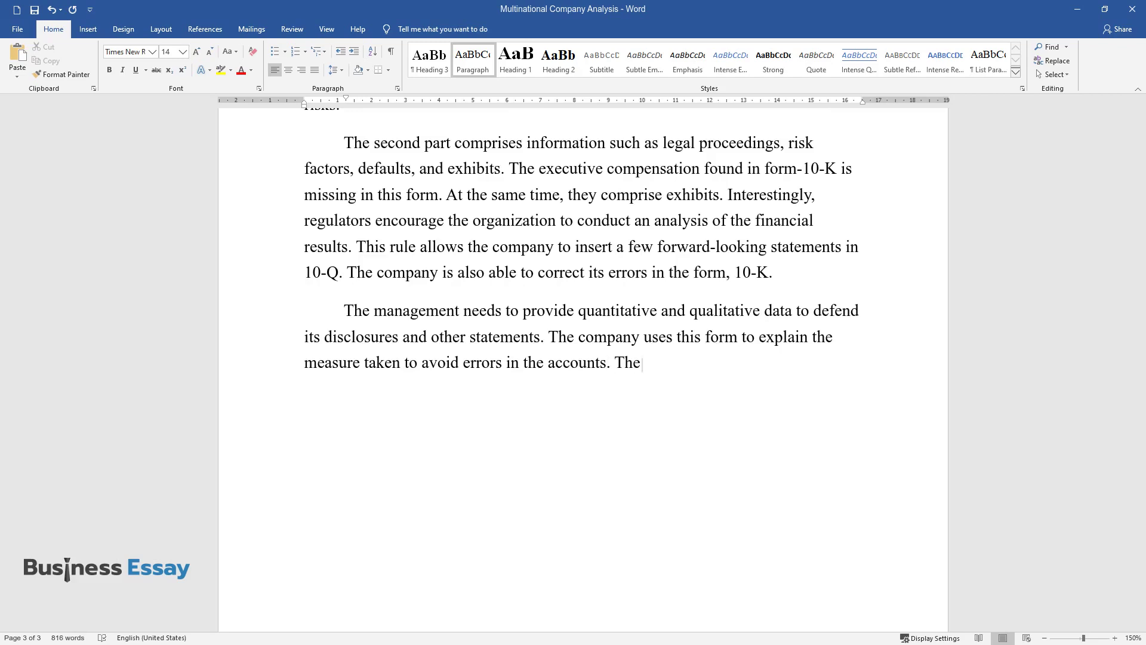
pyautogui.write(' document needs to give information regarding the legal dis')
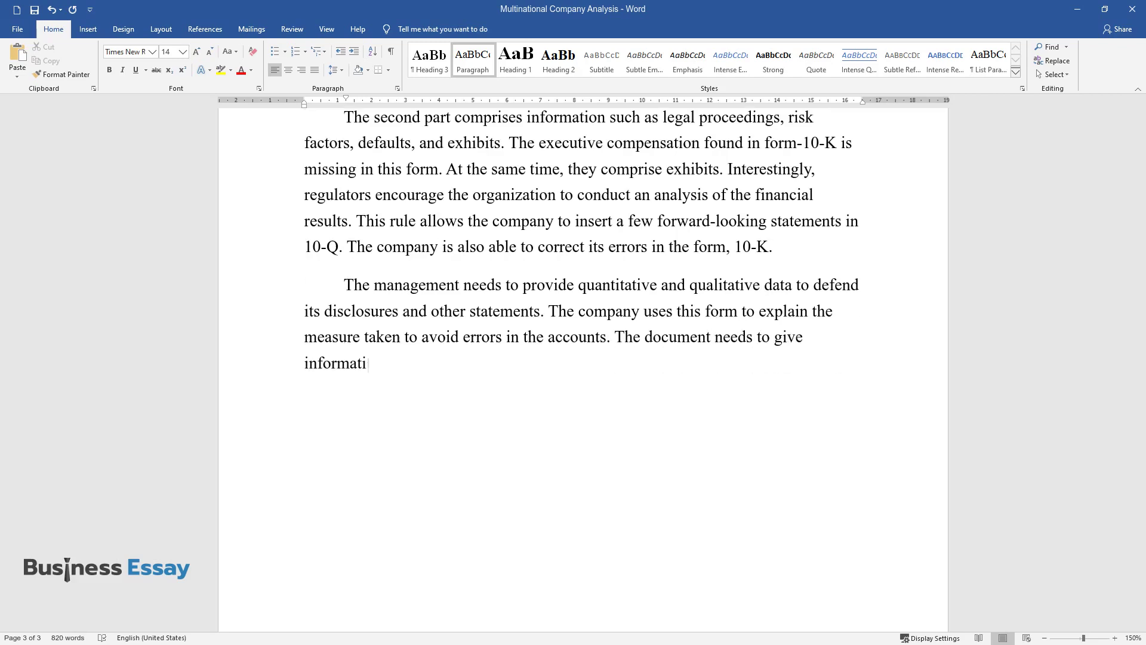
pyautogui.write('putes pe')
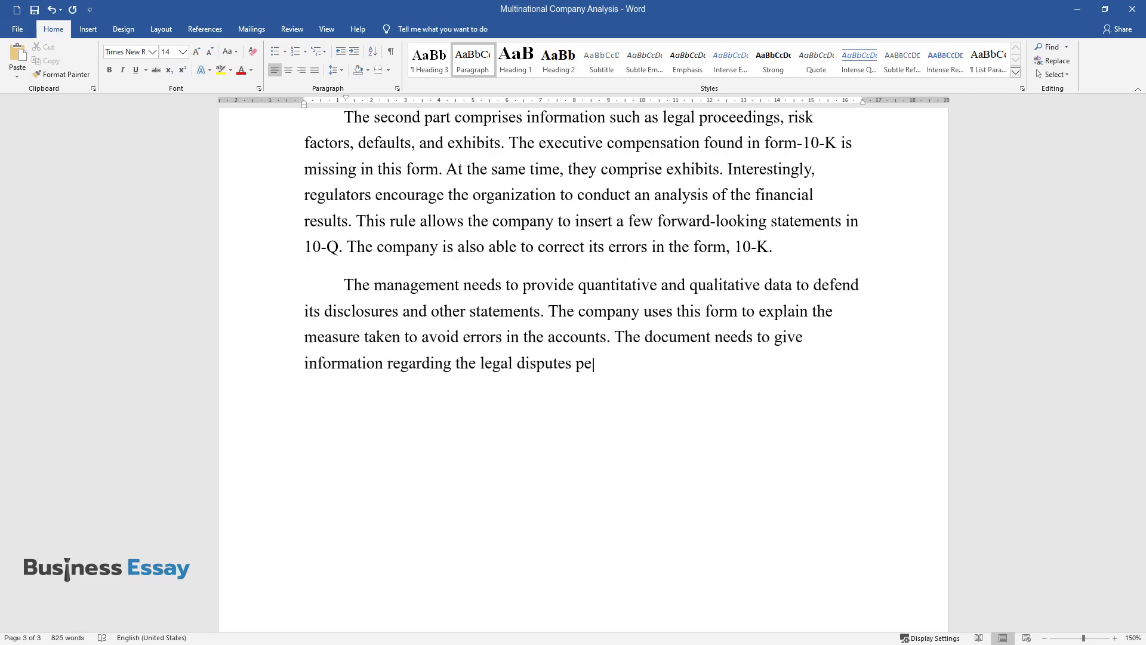
pyautogui.write('rtaining to the relevant quarter.')
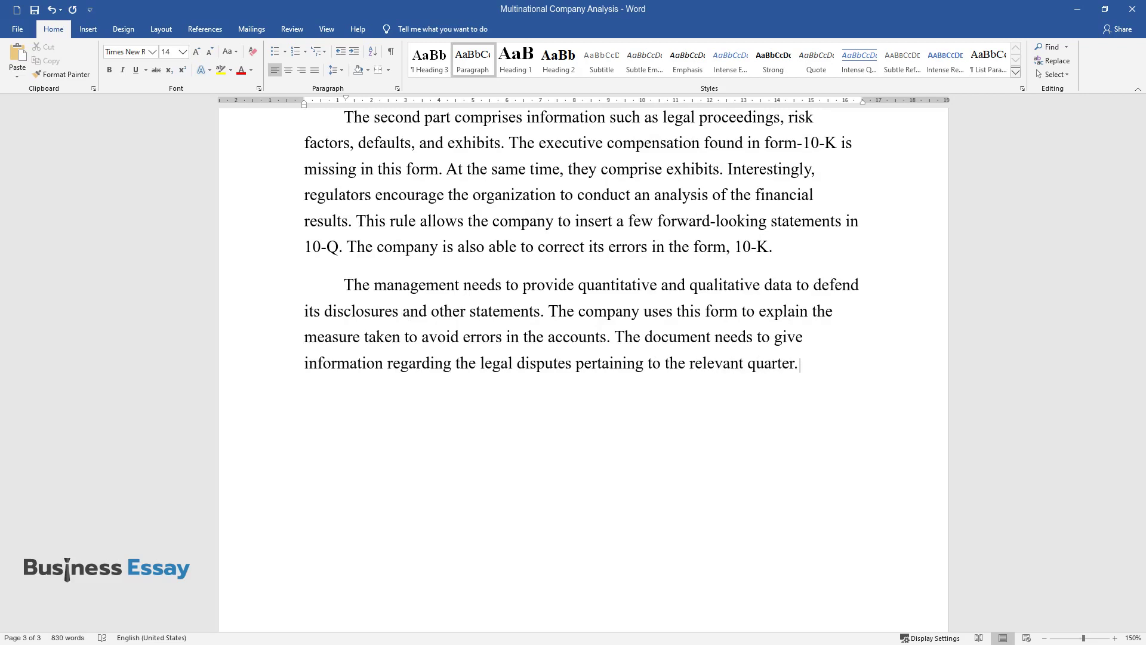
pyautogui.write(' This implies that the company ne')
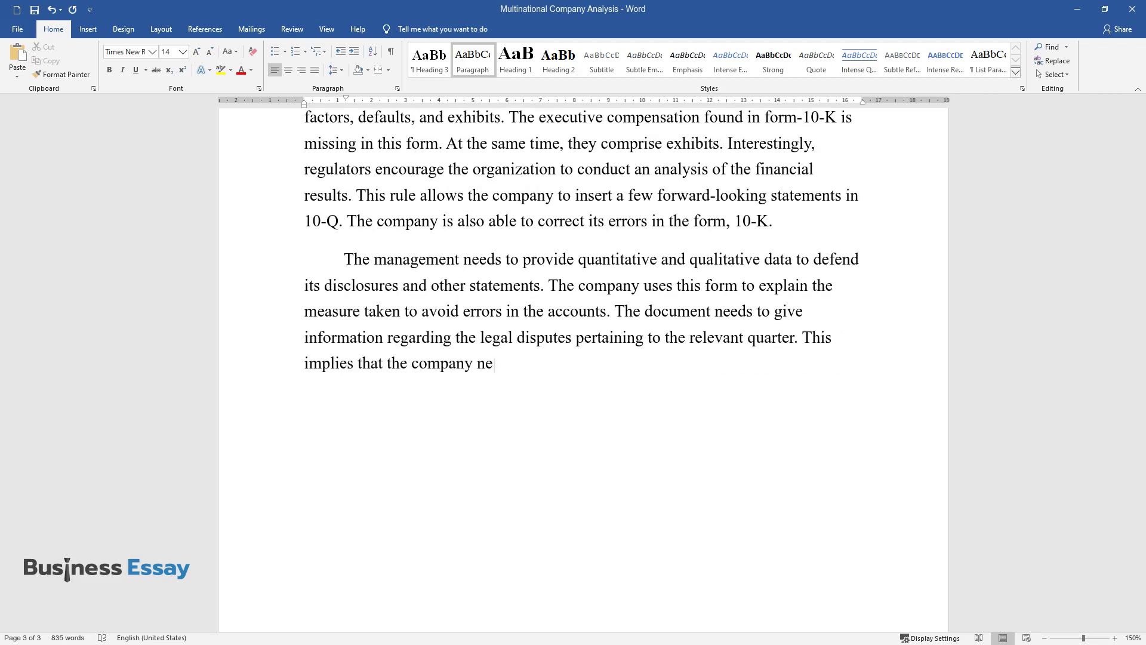
pyautogui.write('ed not give information regarding')
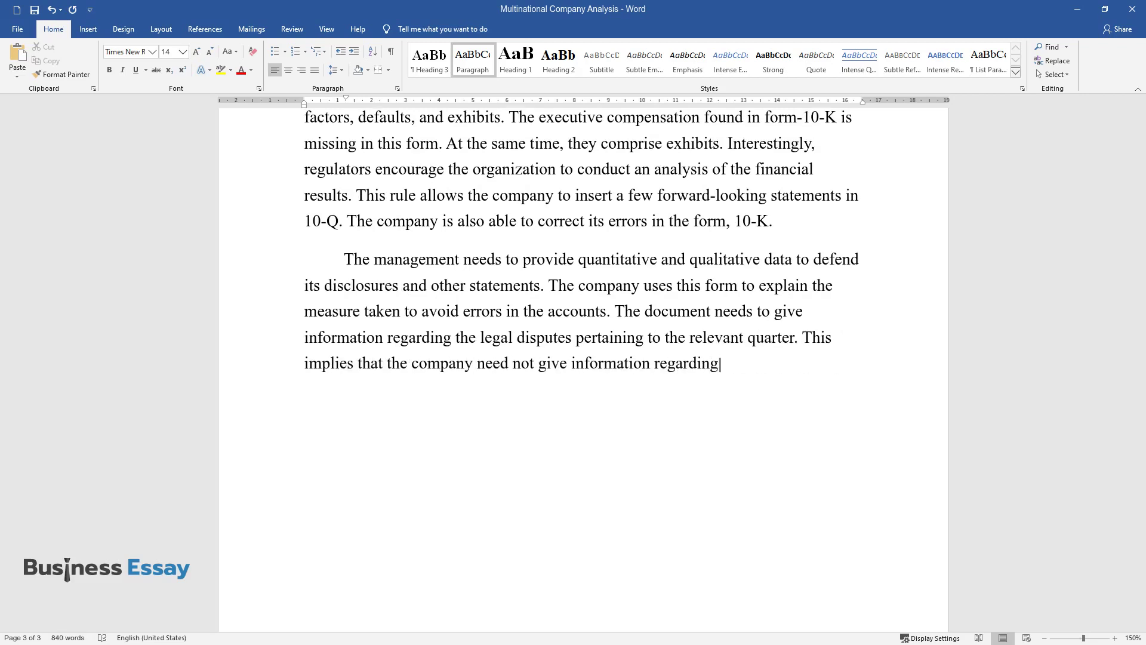
pyautogui.write(' the legal proceedings of previou')
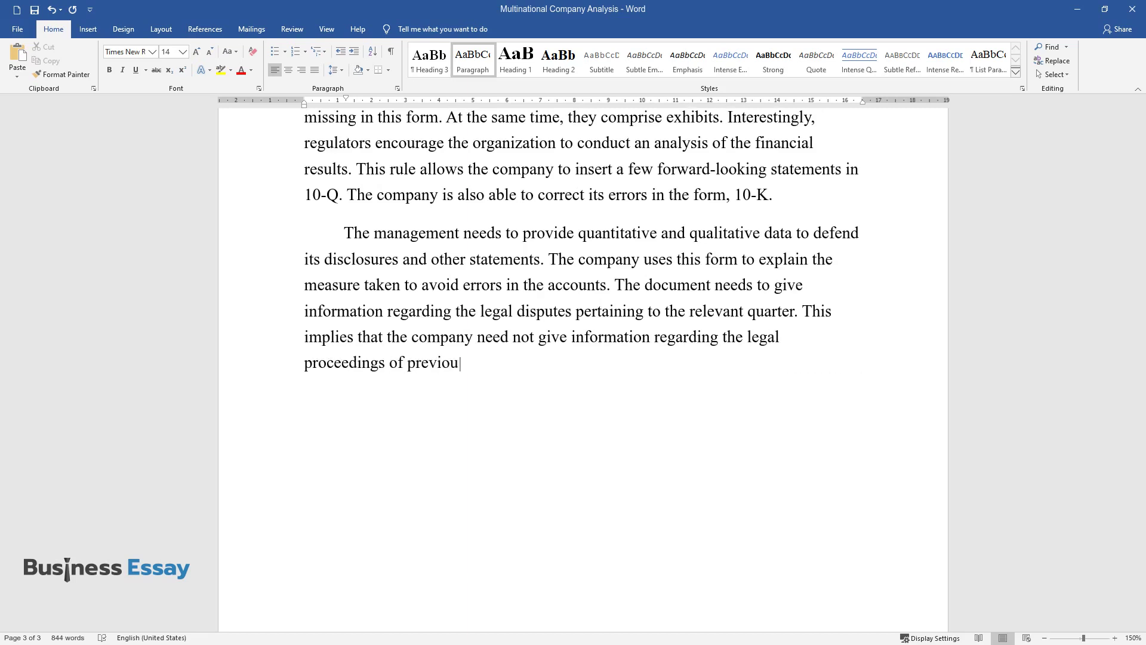
pyautogui.write('s quarters. Form 10-K and Form 10-')
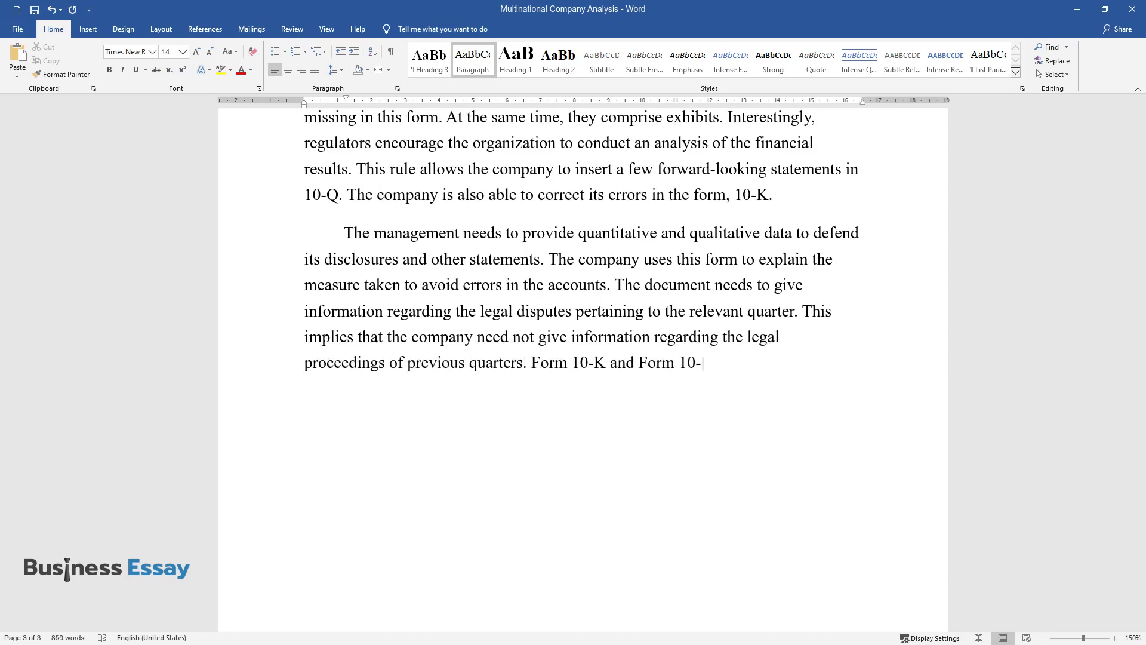
pyautogui.write('Q are dissimilar, as they pertain ')
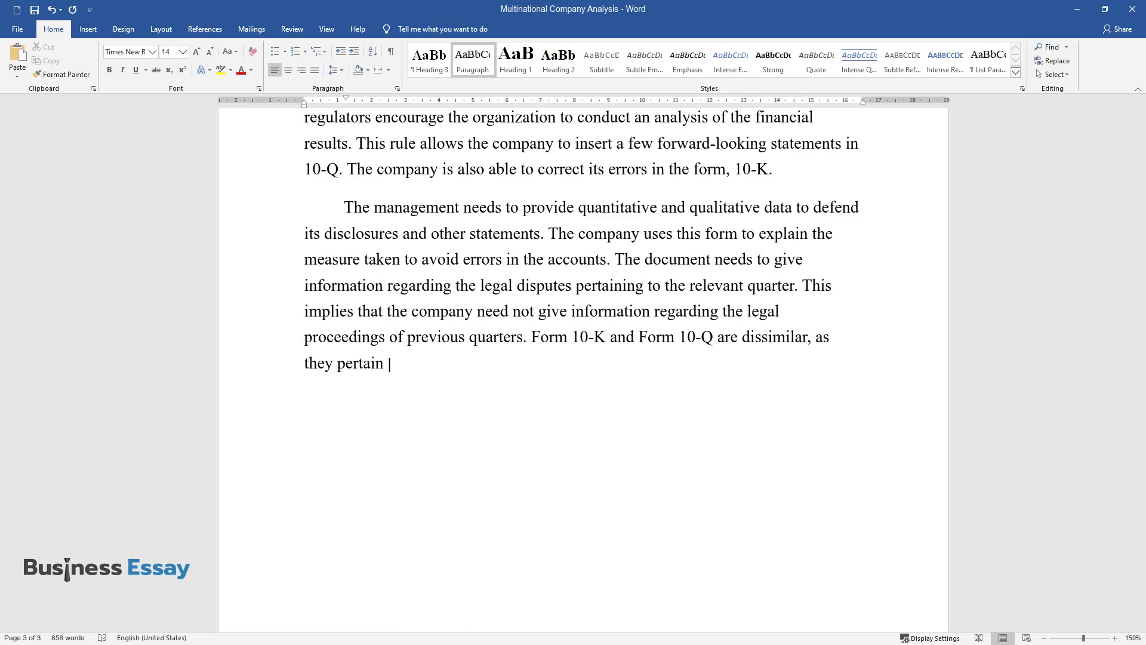
pyautogui.write('to different financial periods. F')
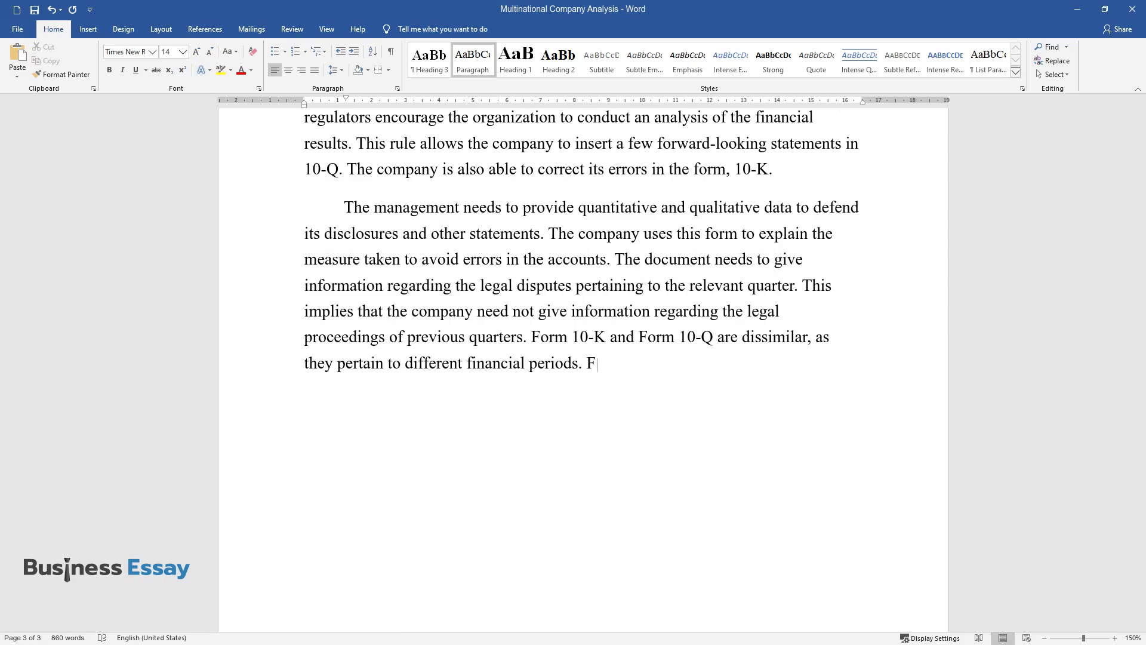
pyautogui.write('orm 10-Q discusses short-term iss')
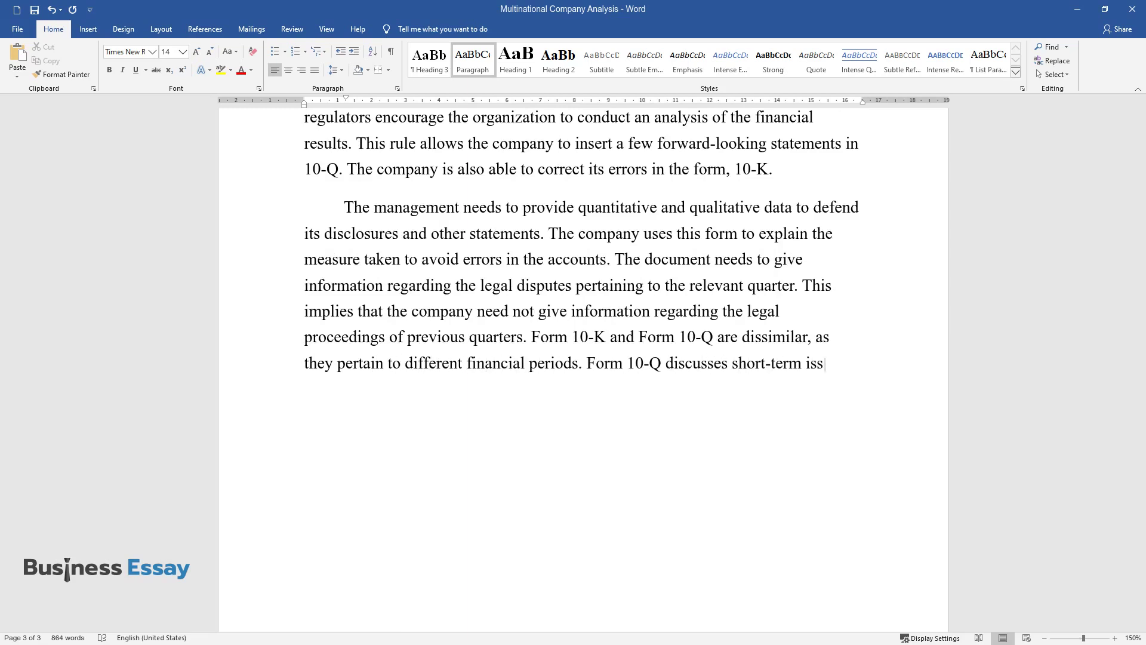
pyautogui.write('ues')
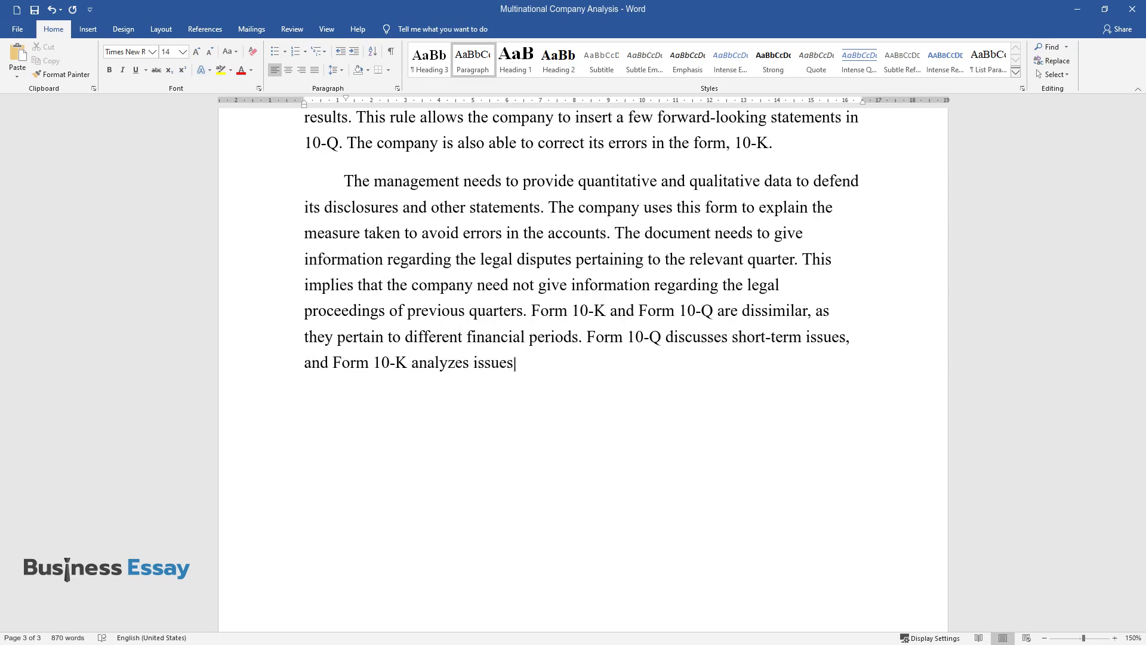
pyautogui.write(', and Form 10-K analyzes issues having long-term impacts on the ')
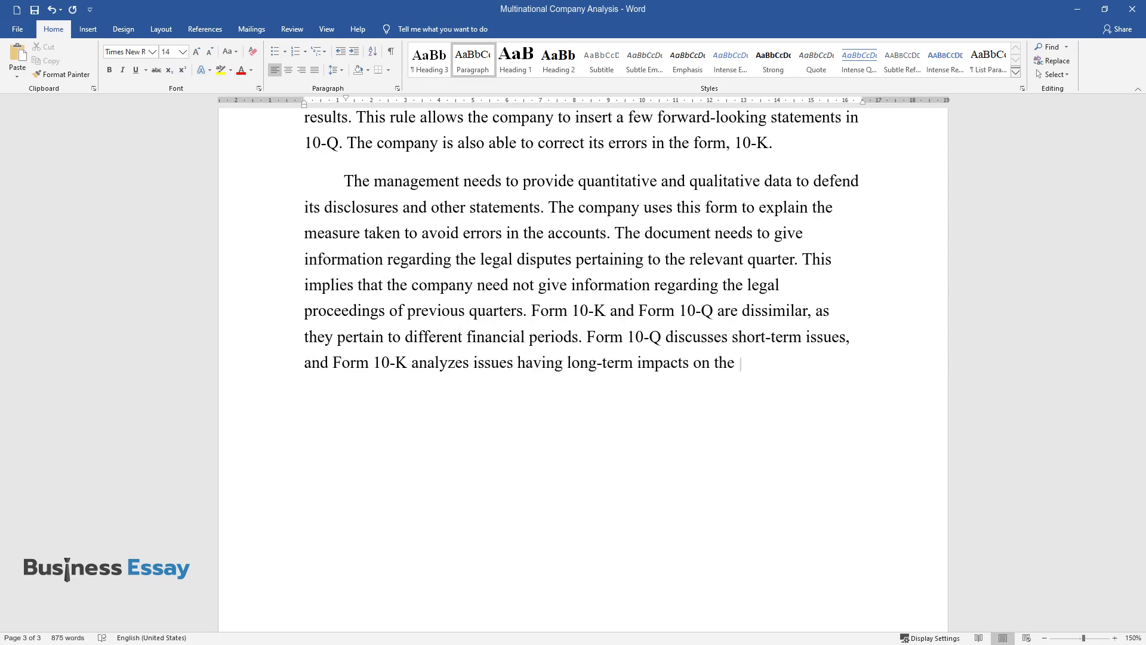
pyautogui.write("company's operations.")
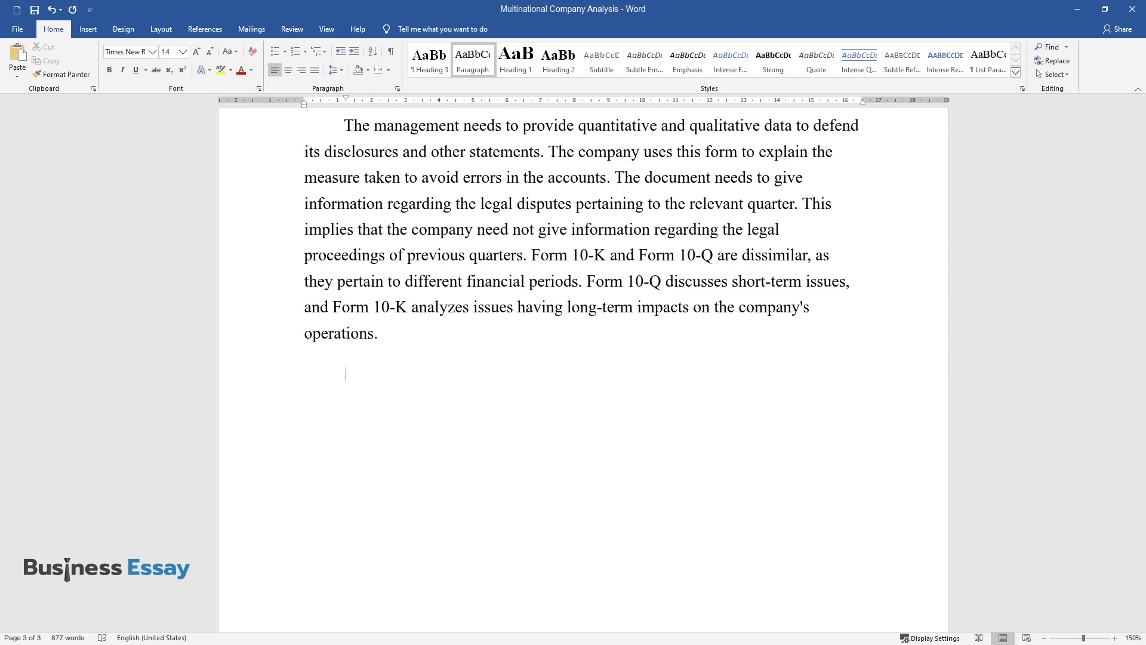
pyautogui.write('Form 10-K comprises a f')
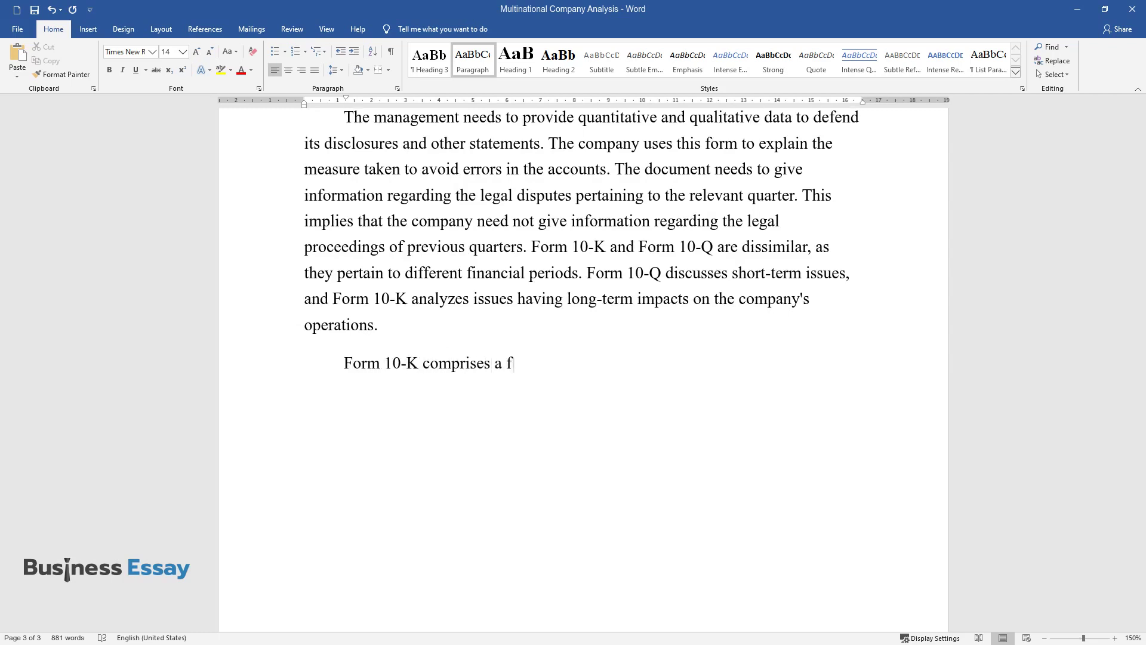
pyautogui.write('ew interesting disclosures. They in')
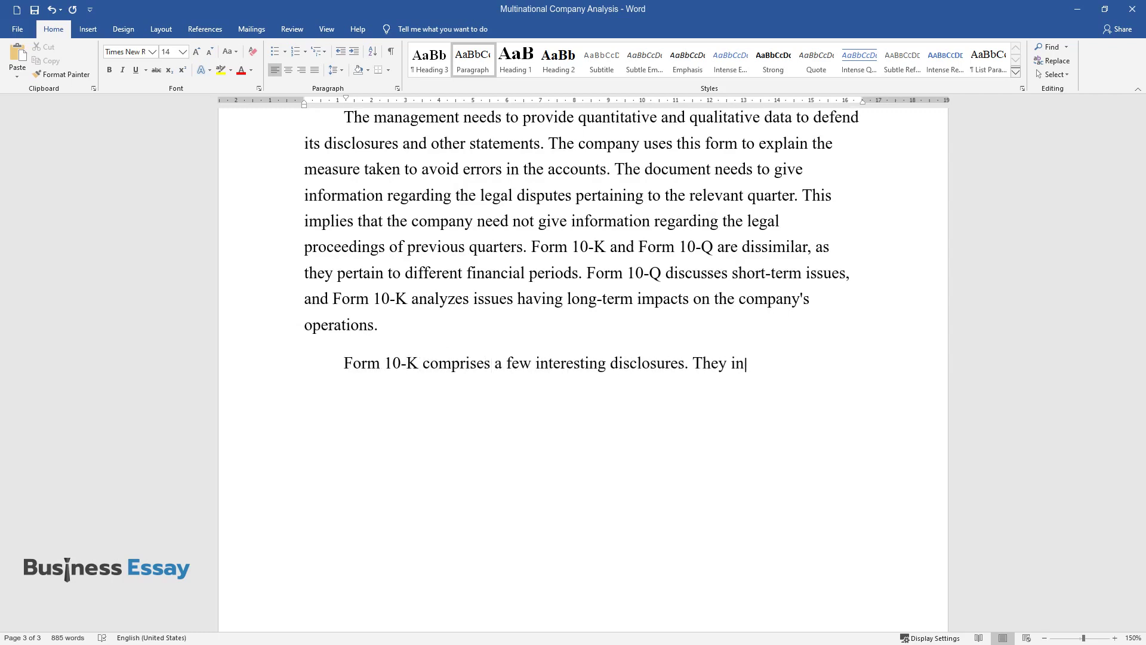
pyautogui.write('clude information regarding legal ')
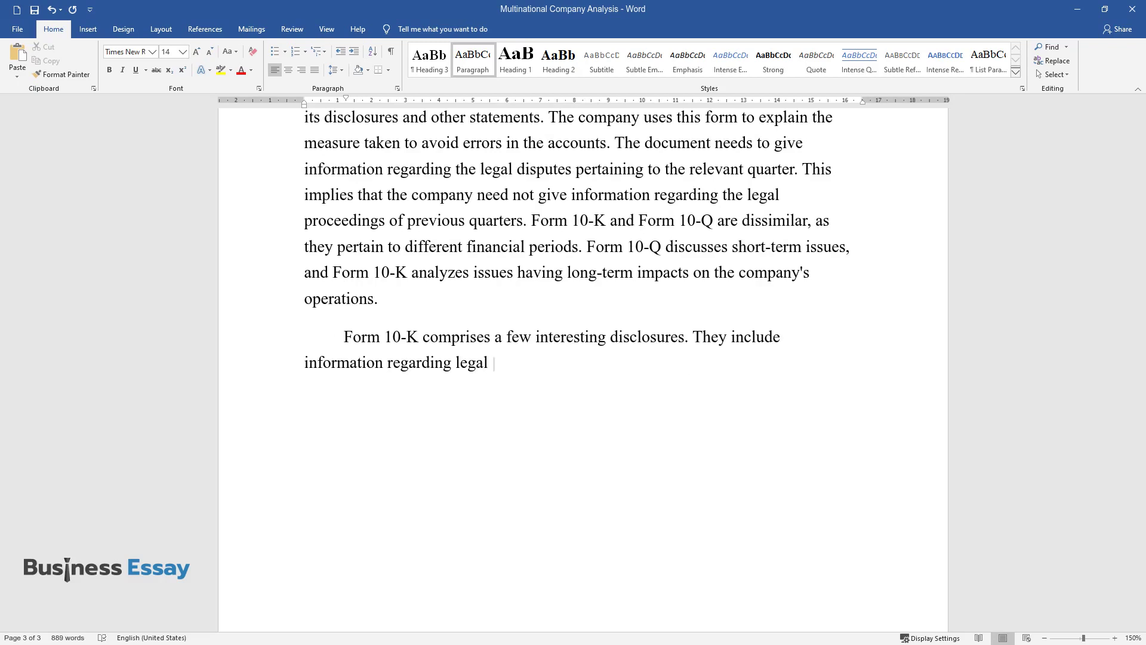
pyautogui.write('disputes, which can affect company ')
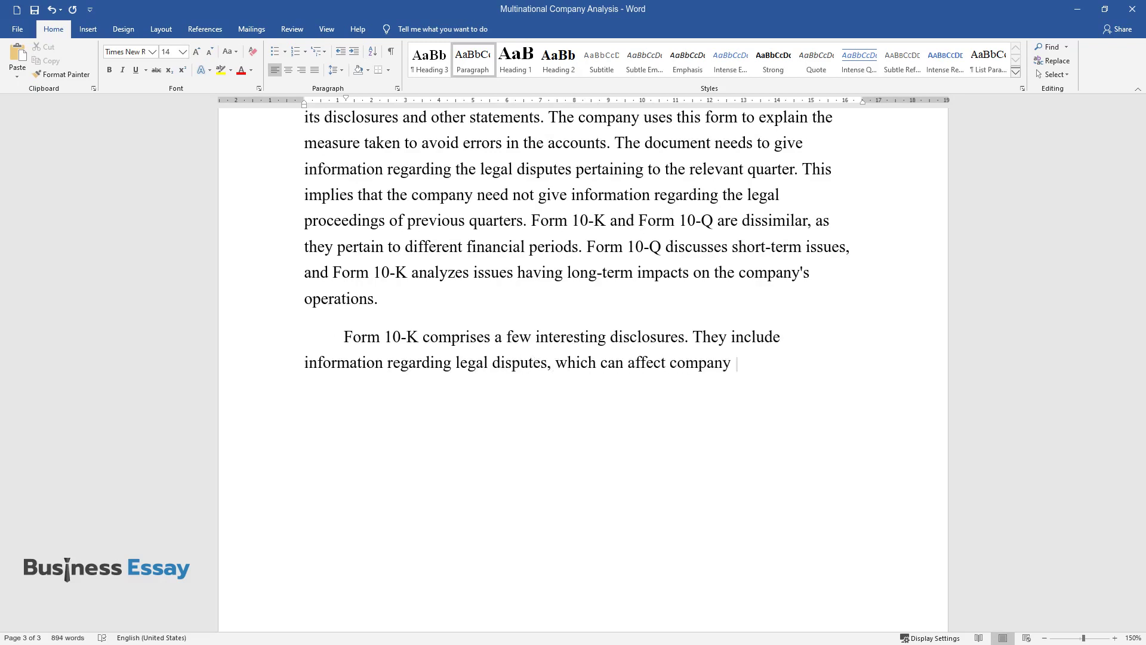
pyautogui.write('operations in the long term. One disclosure')
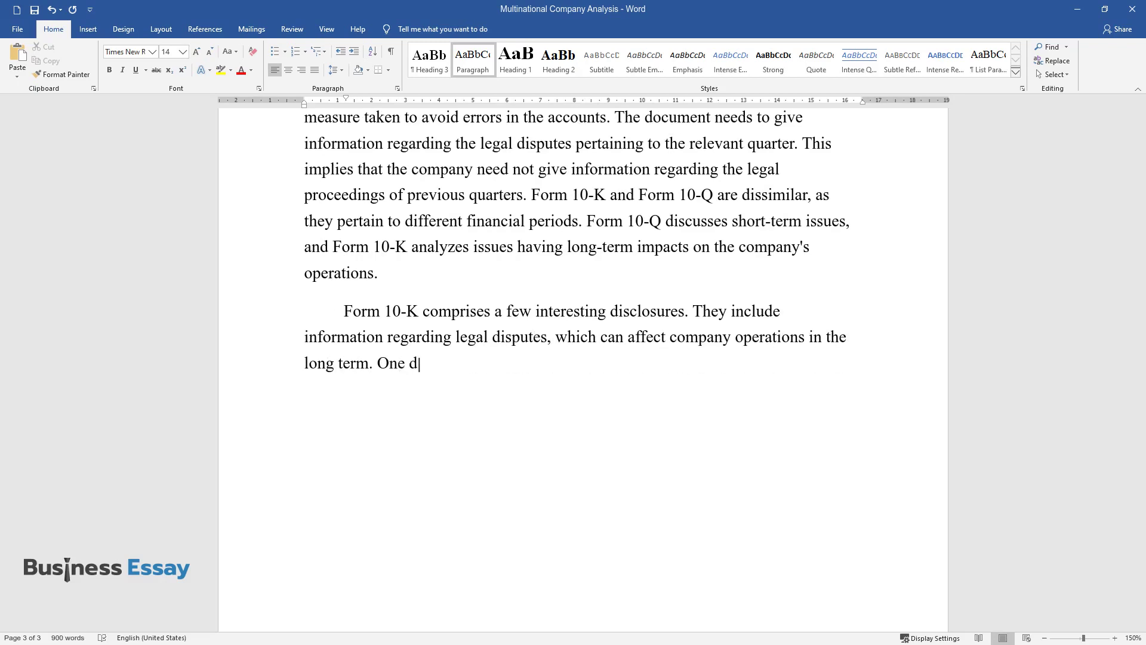
pyautogui.write(' mentions that shareholder')
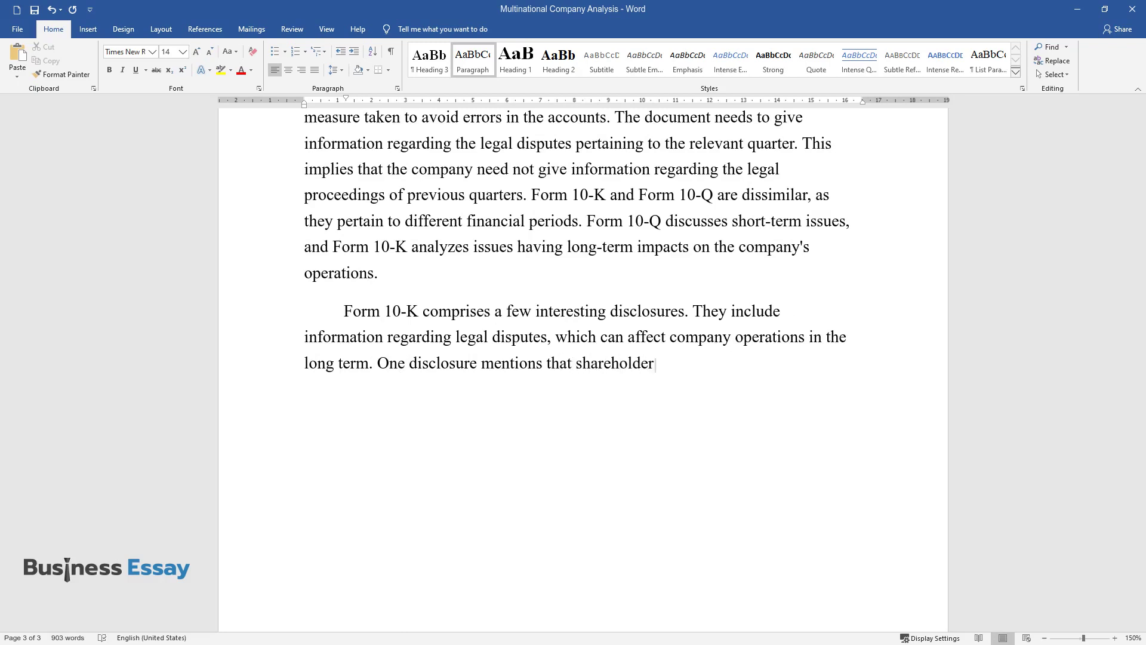
pyautogui.write('s filed a suit against the GE executives an')
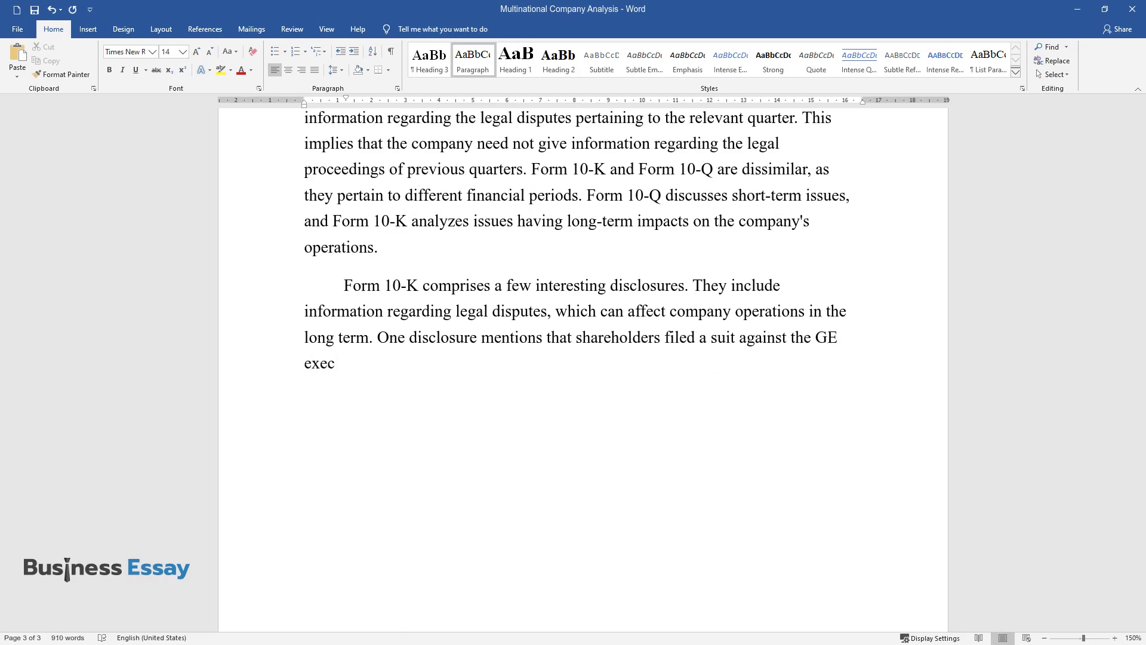
pyautogui.write('d officials. Through the l')
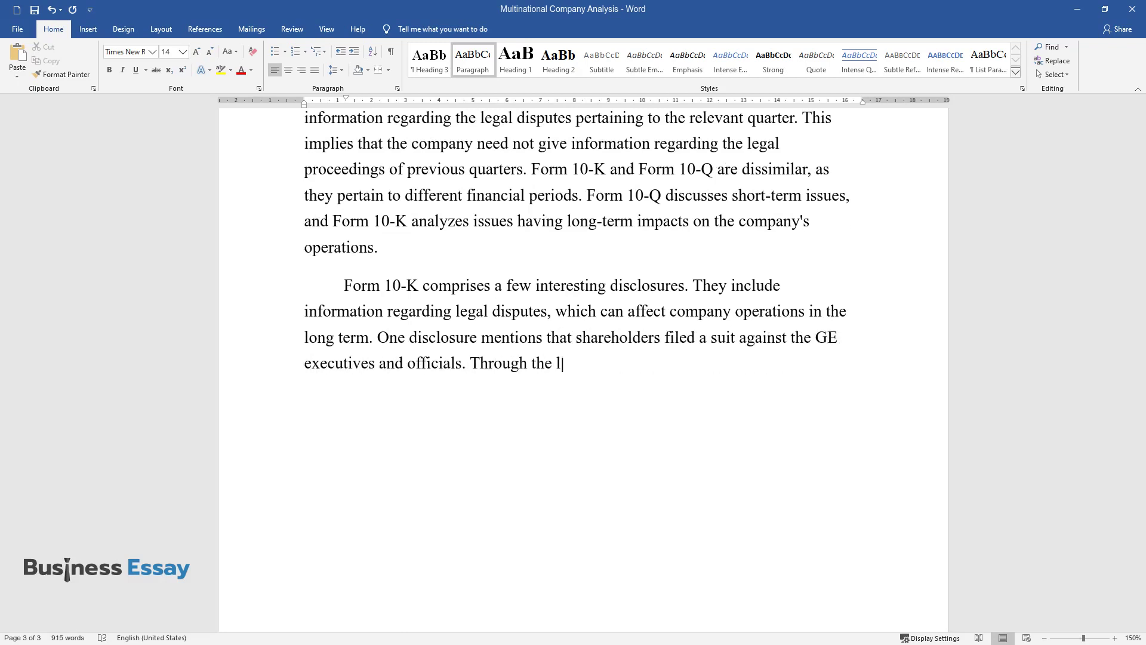
# Finish the shareholder-lawsuit paragraph ending '…amount claimed by shareholders from the company.' and start a new paragraph
pyautogui.write('awsuit, shareholders expressed th')
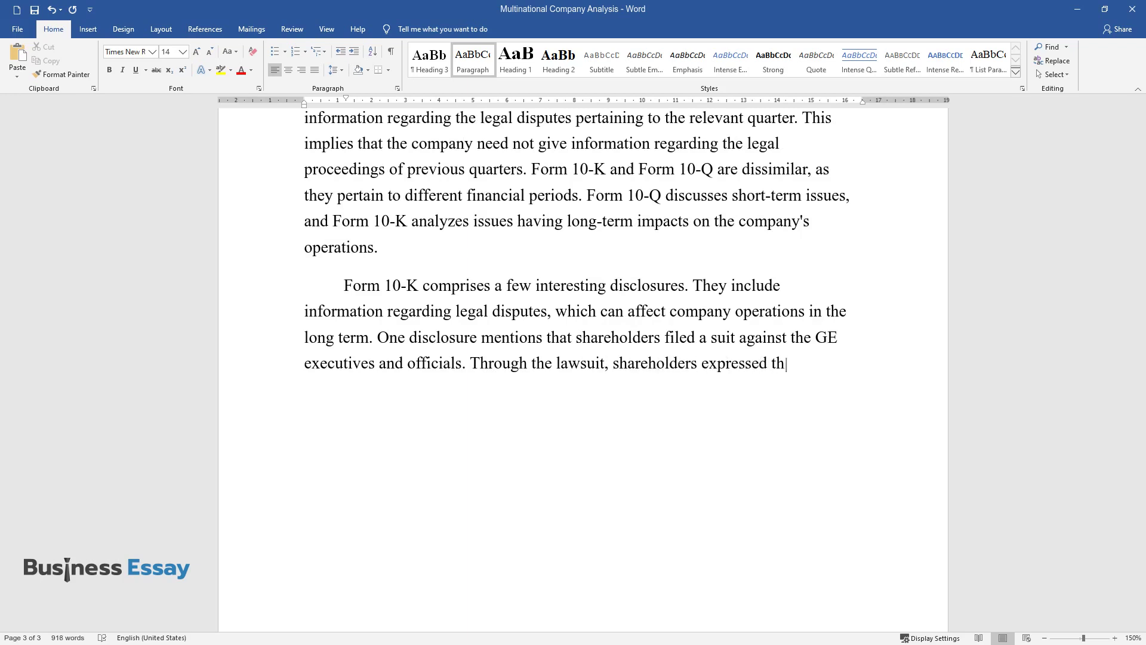
pyautogui.write('e')
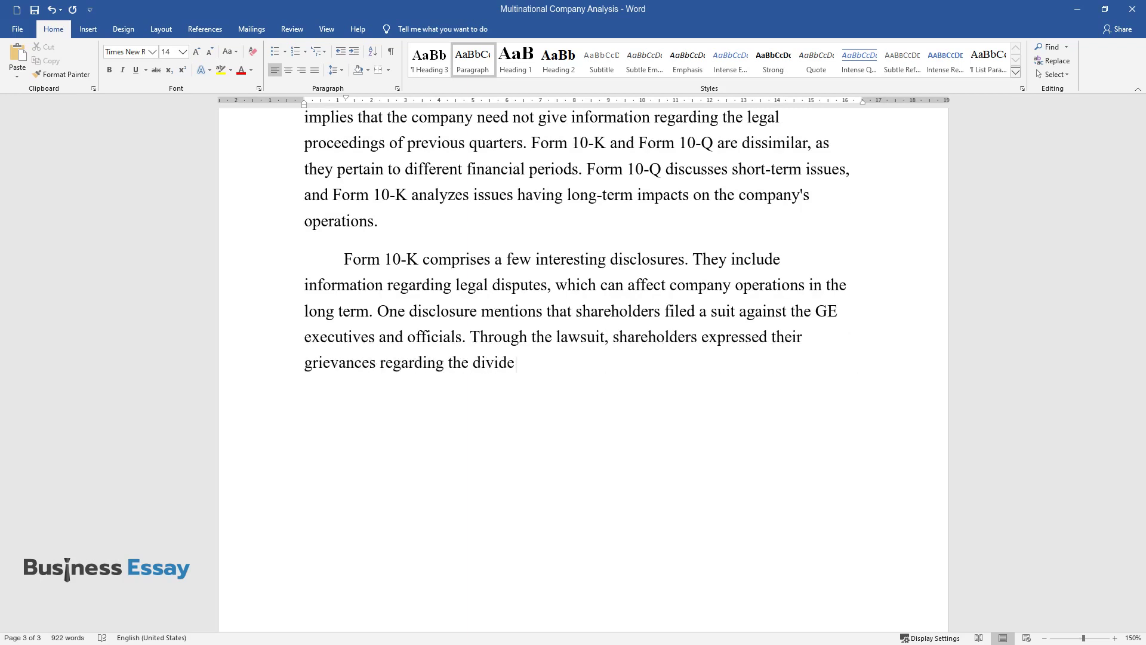
pyautogui.write('ir grievances regarding the dividend announced by the company in the ')
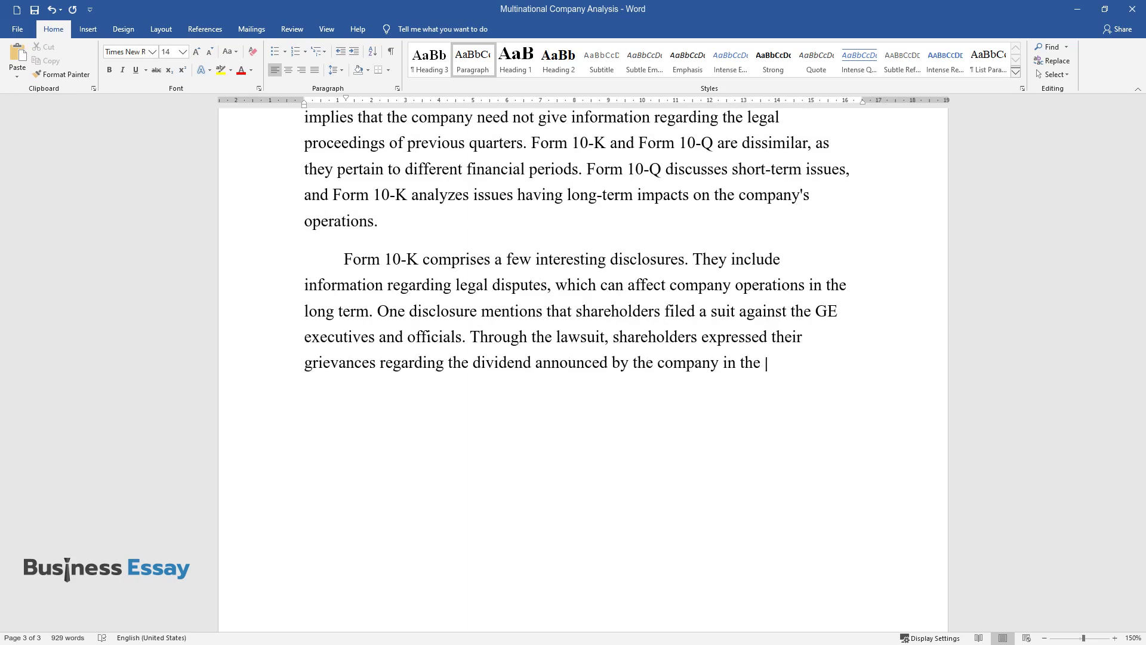
pyautogui.write('year 2009. It is interesting to no')
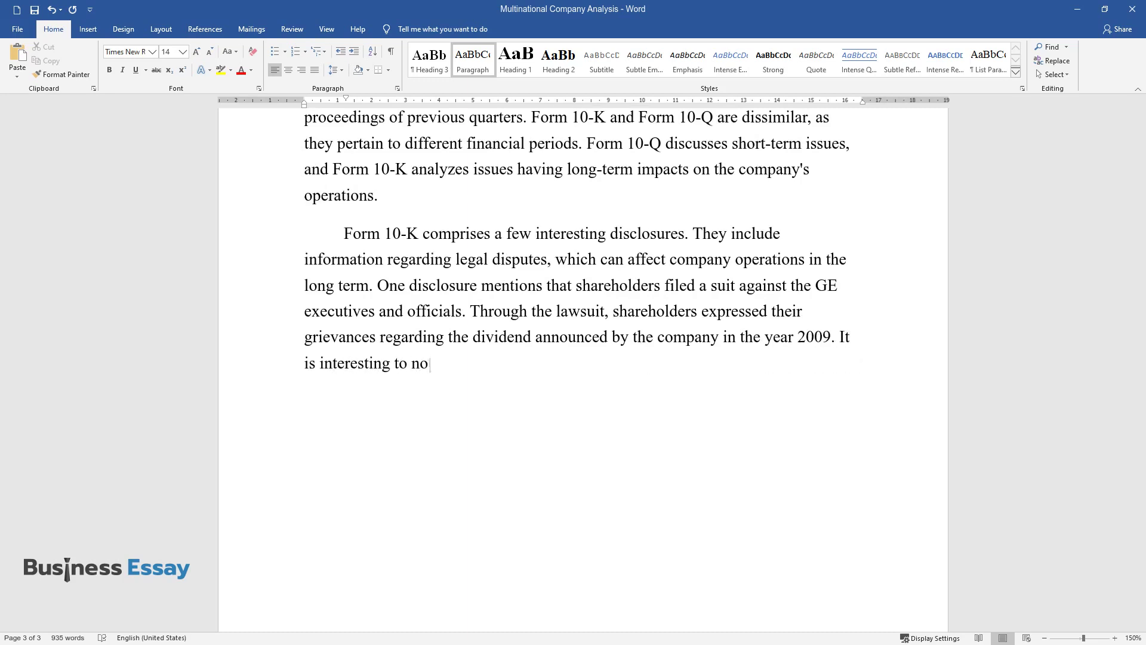
pyautogui.write('te that the document does not discl')
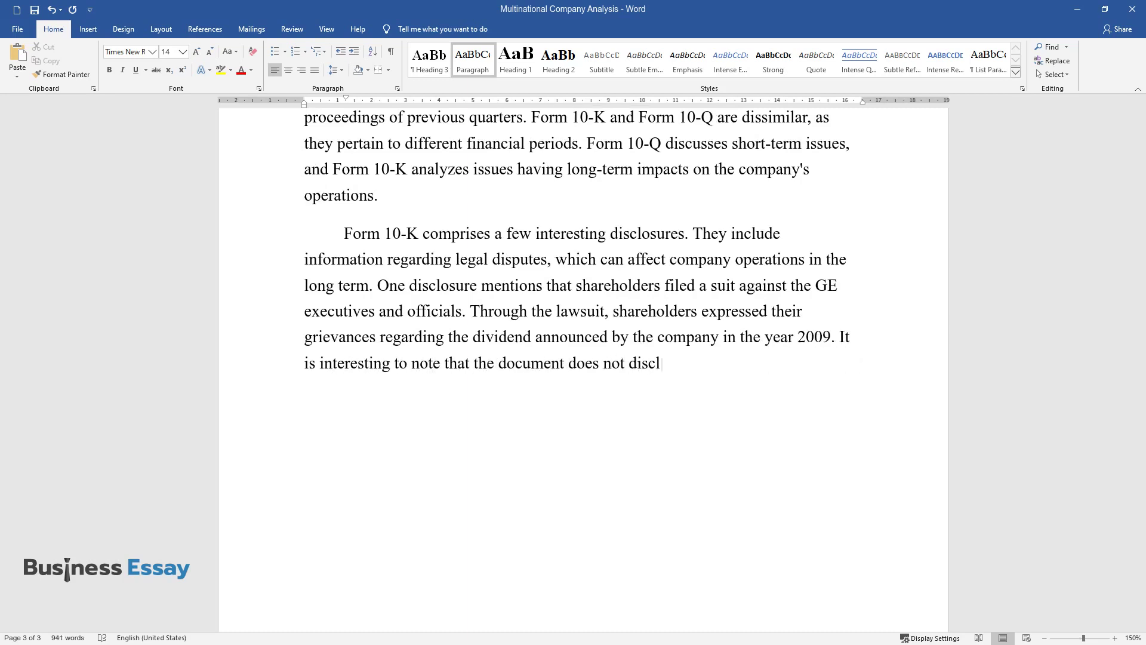
pyautogui.write('ose the amount claimed by shareholders from')
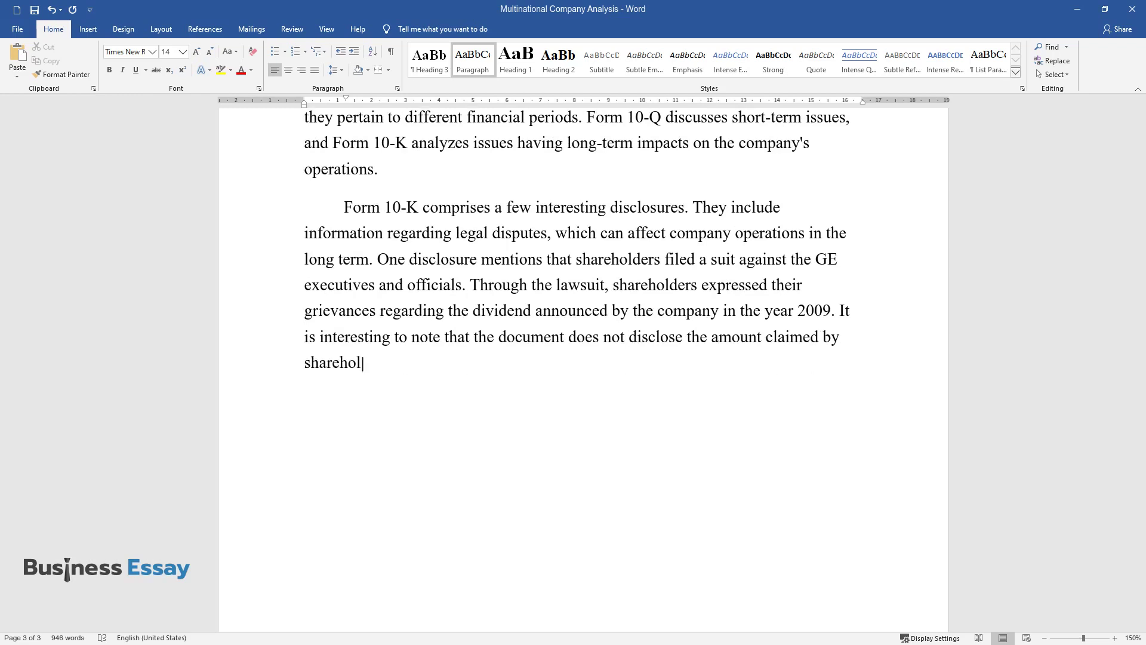
pyautogui.write(' the company.')
pyautogui.press('Return')
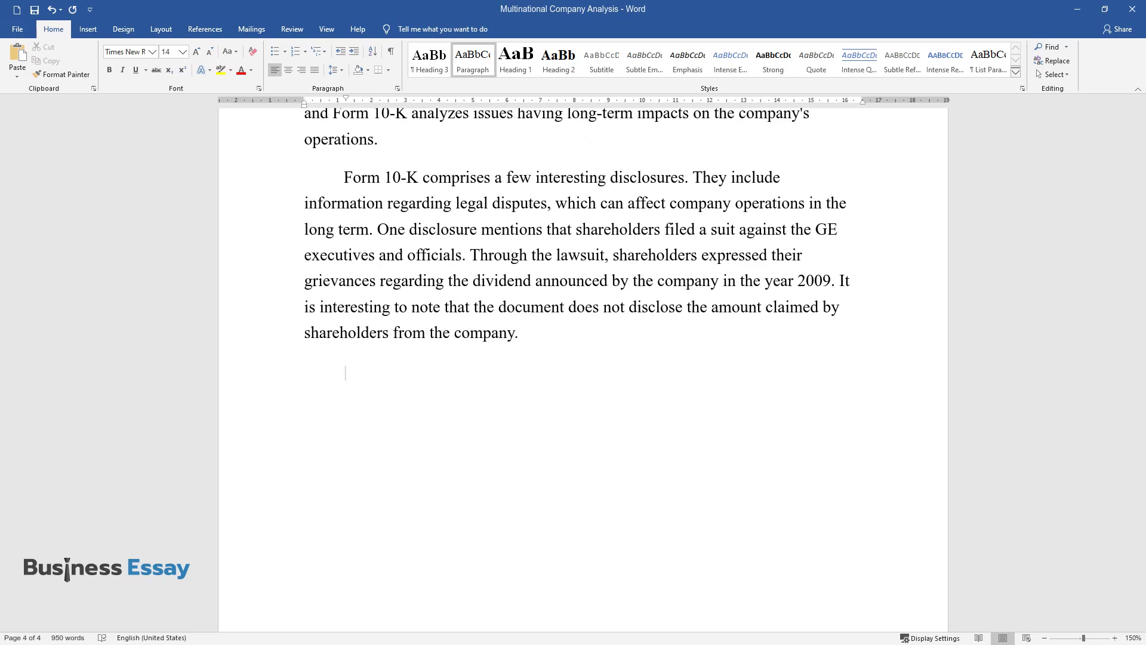
# Write the U.S. district court paragraph ending '…affect the financial assets of the organization.' and start another paragraph
pyautogui.write('The case was filed in a di')
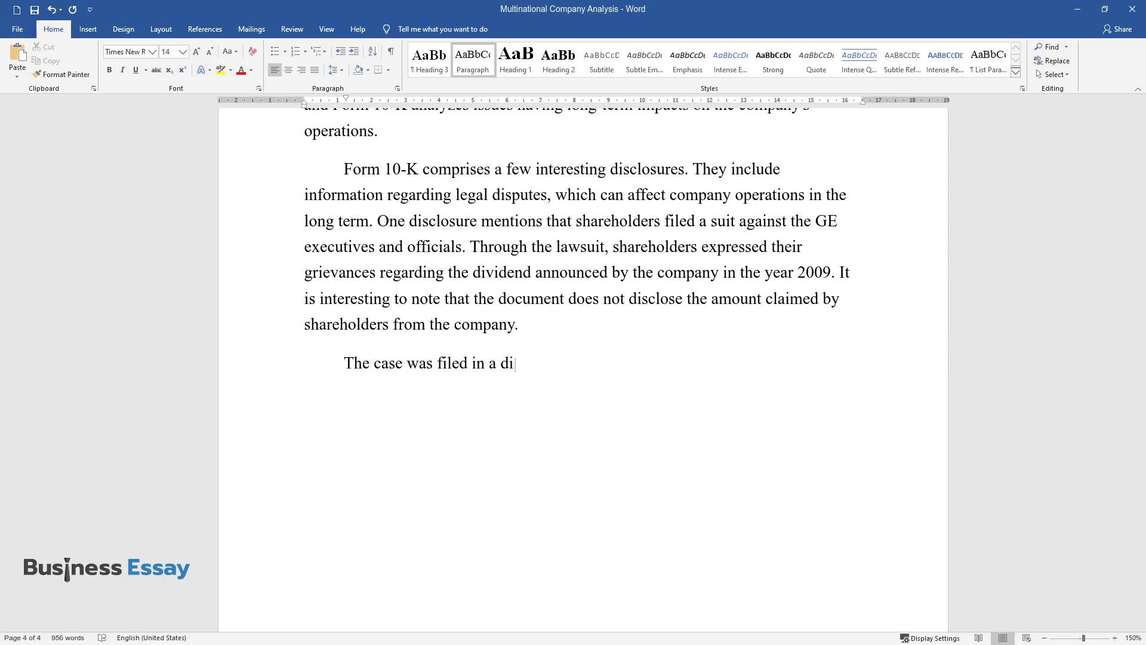
pyautogui.write('strict court of the U.S. The doc')
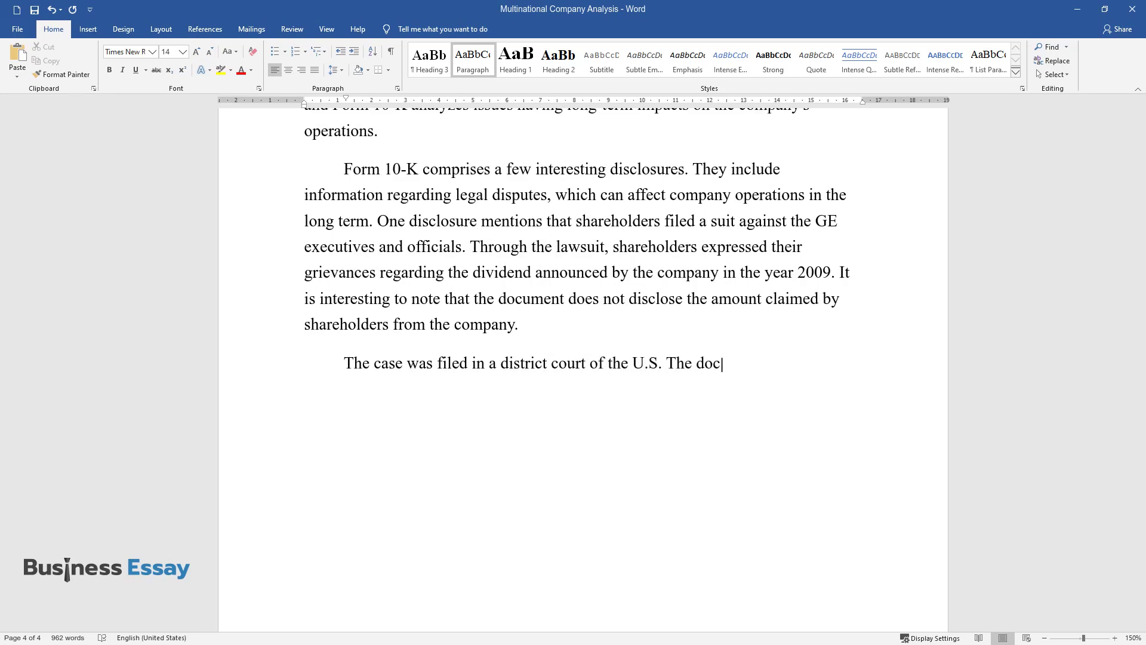
pyautogui.write('ument claims that the court has ')
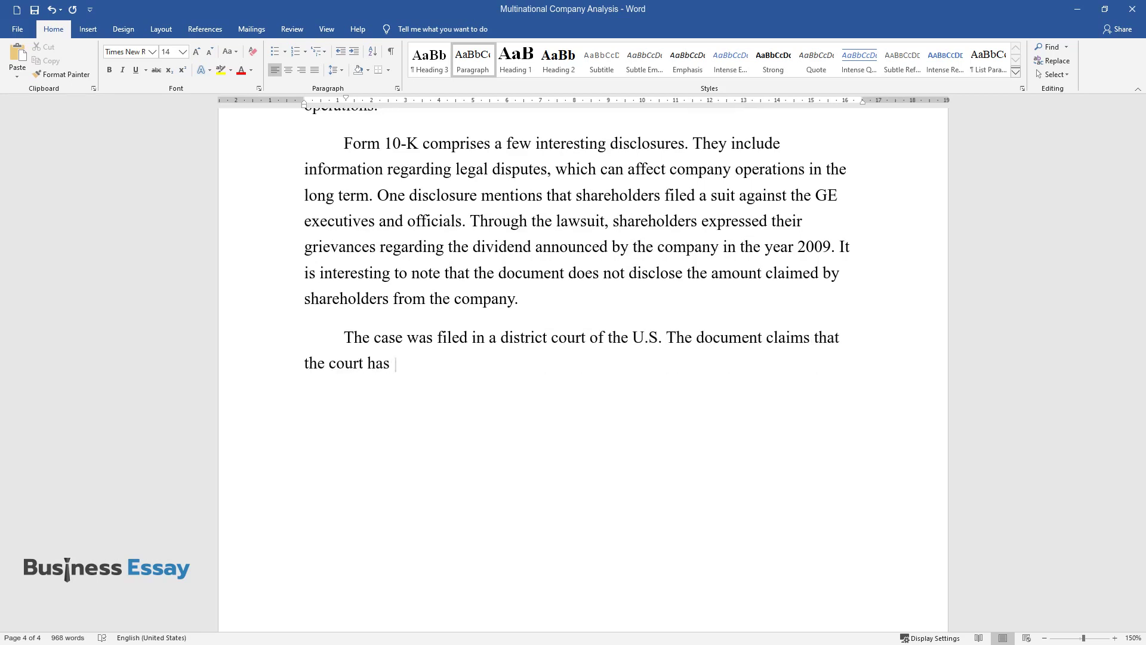
pyautogui.write('sanctioned a partial dismissal of the plea. At the same time, the')
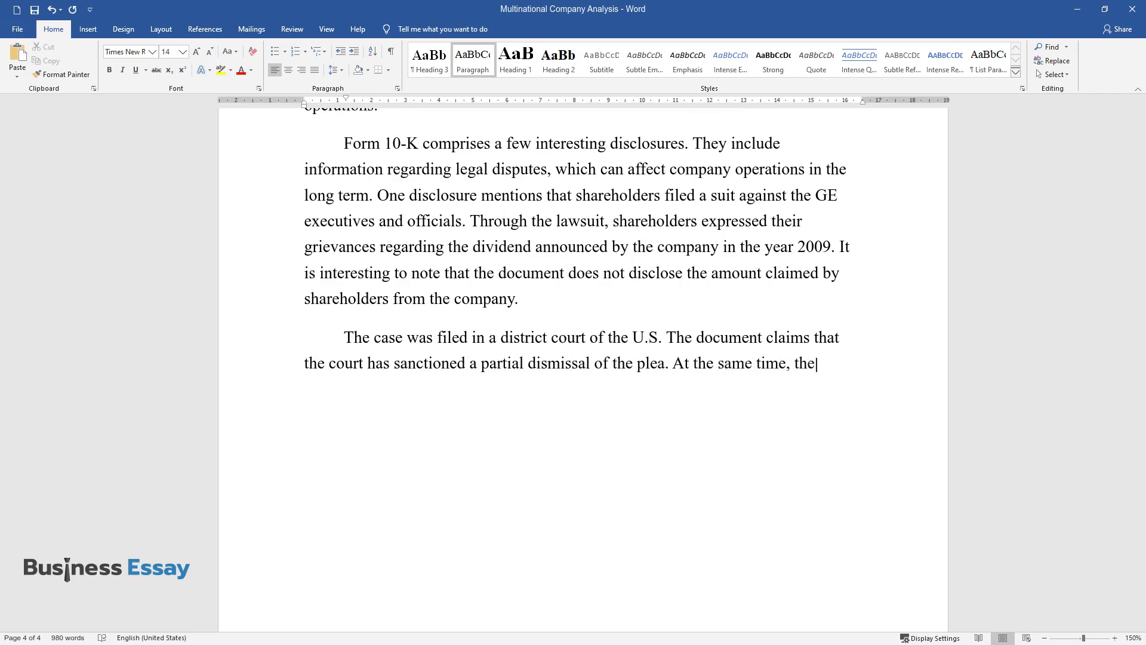
pyautogui.write(' company may face losses in the ')
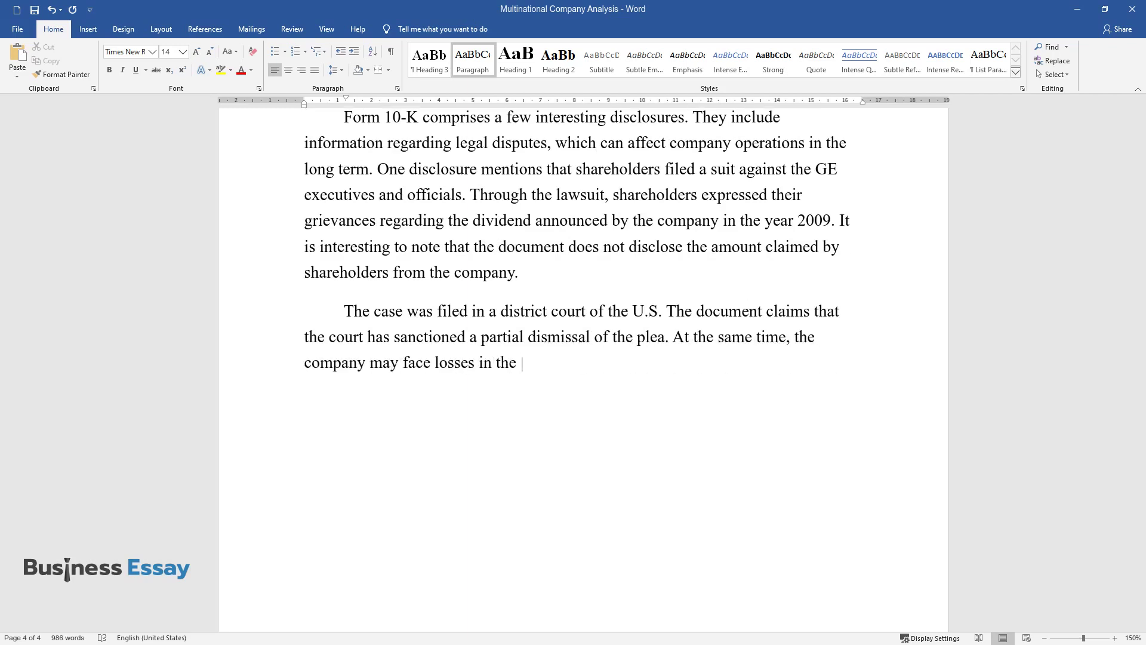
pyautogui.write('long term due to legal disputes.')
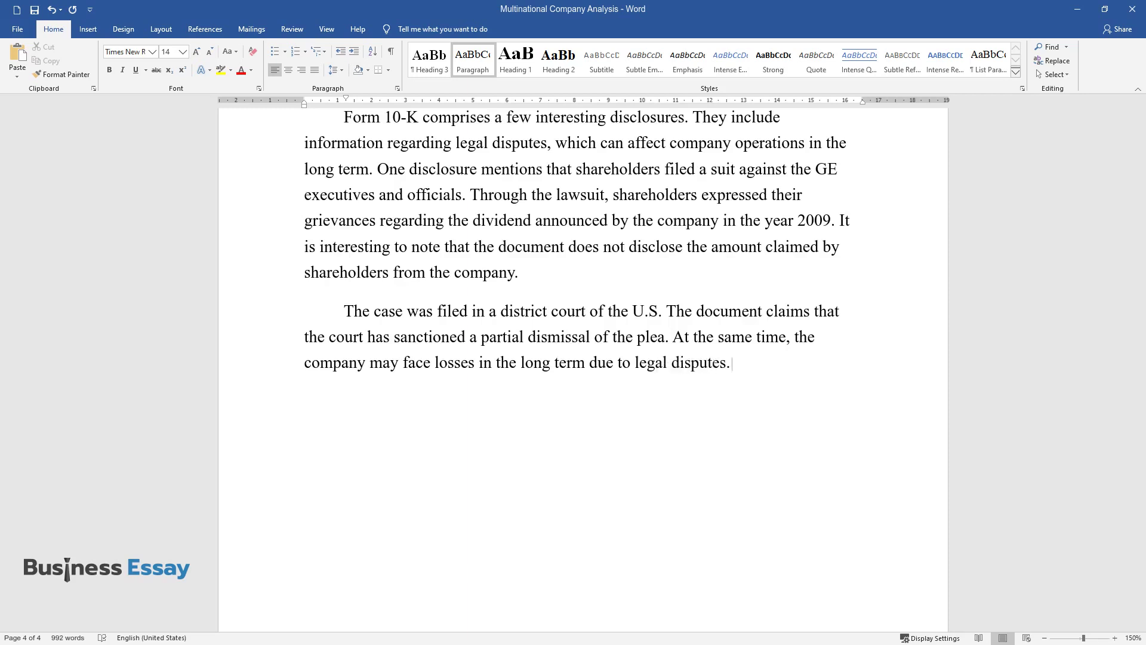
pyautogui.write(' The disclosure is interesting a')
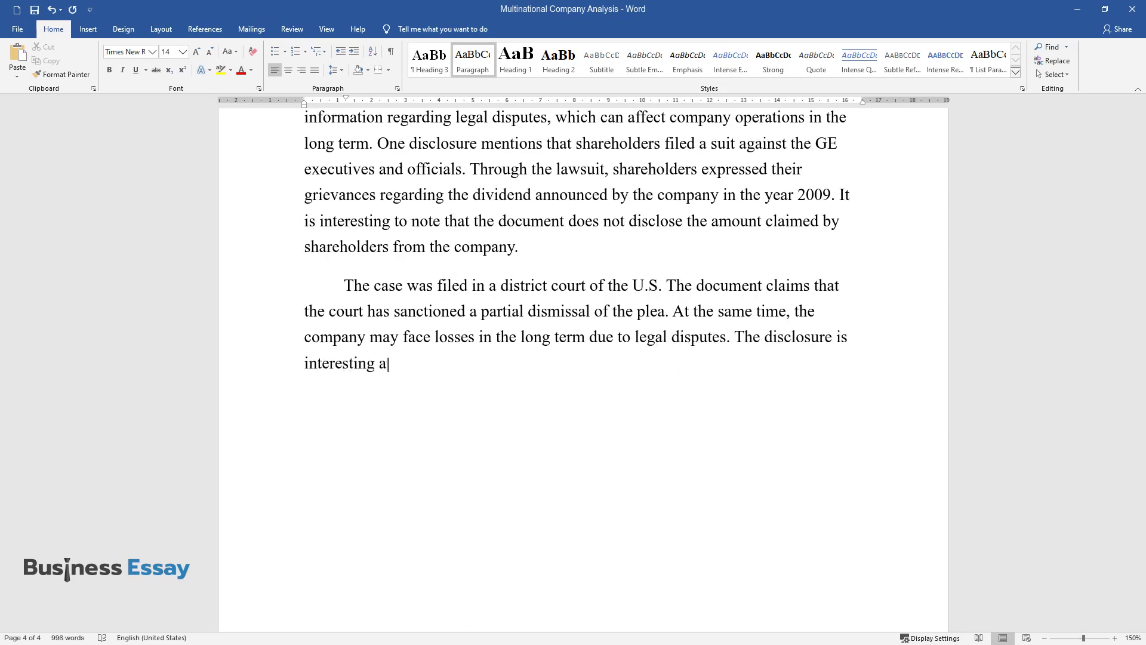
pyautogui.write('nd surprising. It shows the limit')
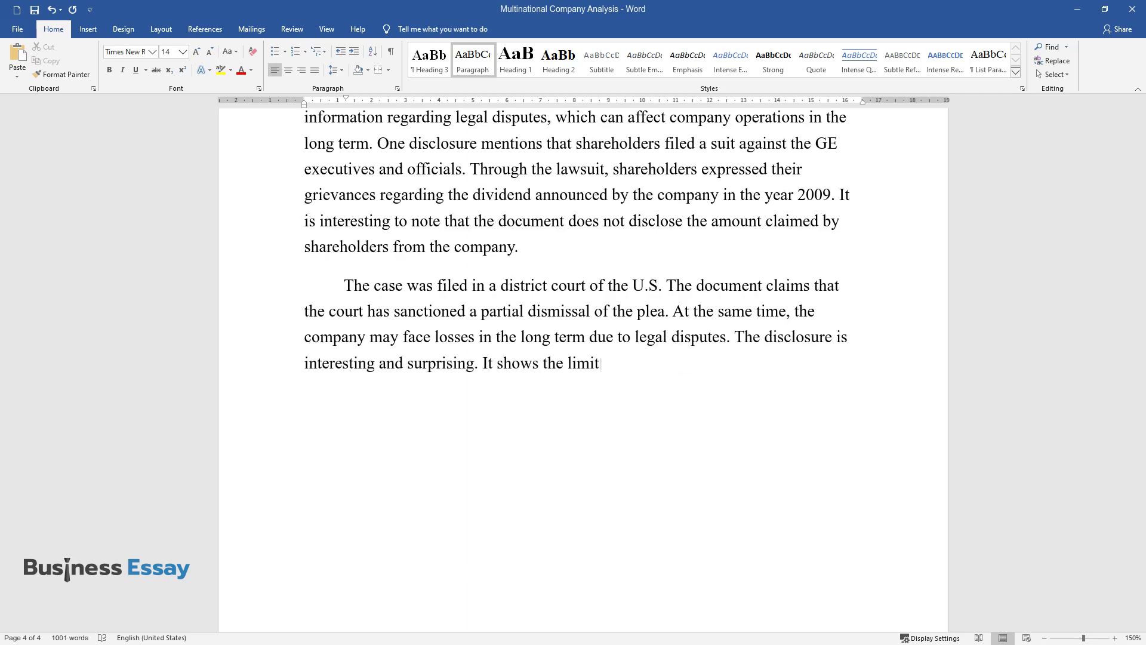
pyautogui.write("ations of the company's financi")
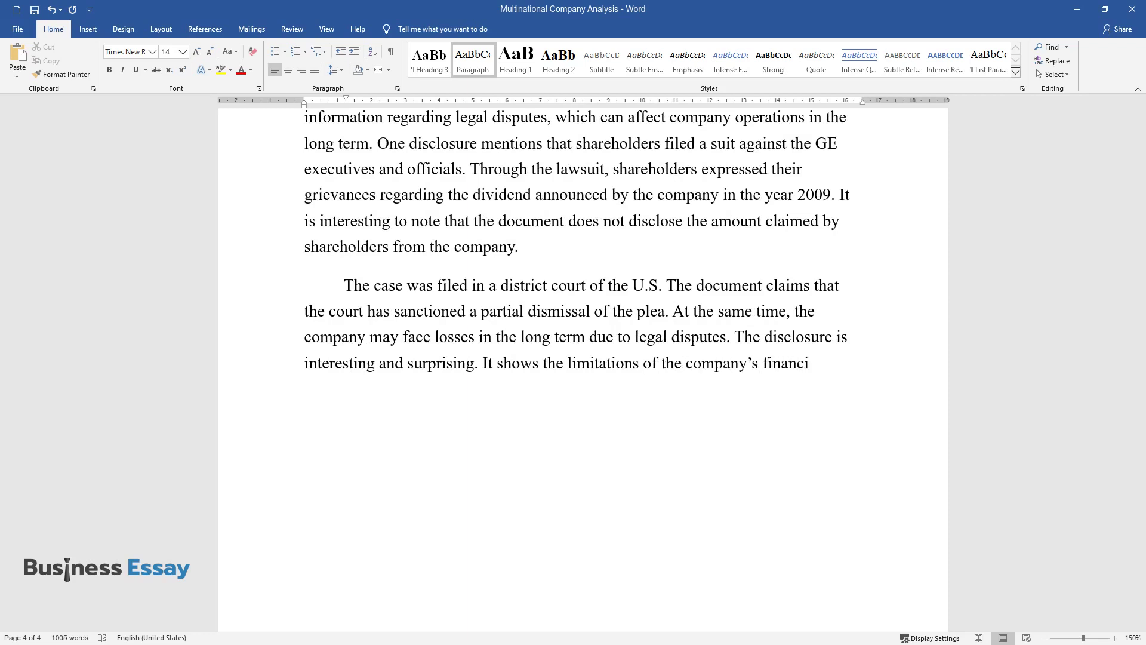
pyautogui.write('al system. Shareholders may win ')
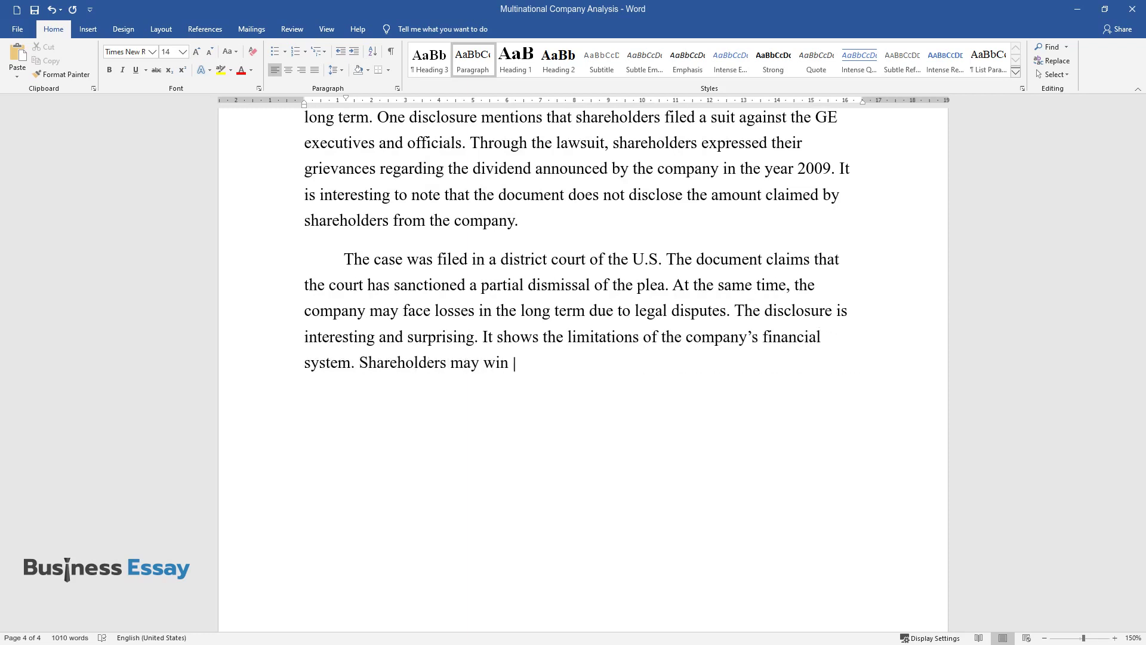
pyautogui.write('a major case against the company.')
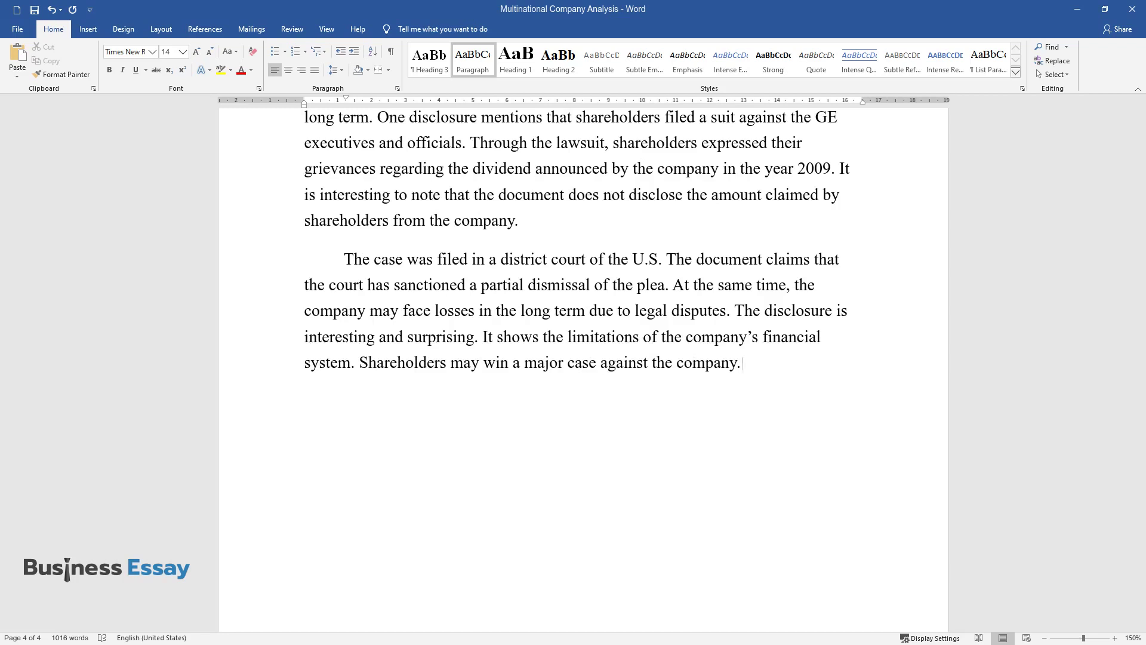
pyautogui.write(' Such a development may affect th')
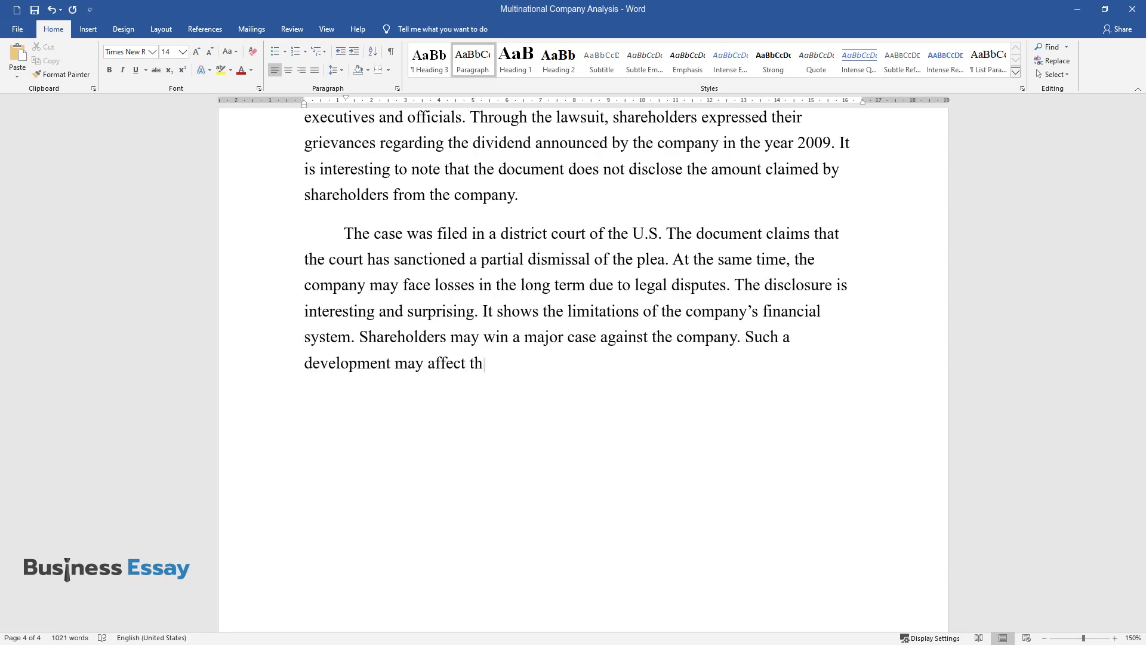
pyautogui.write('e financial assets of the organization.')
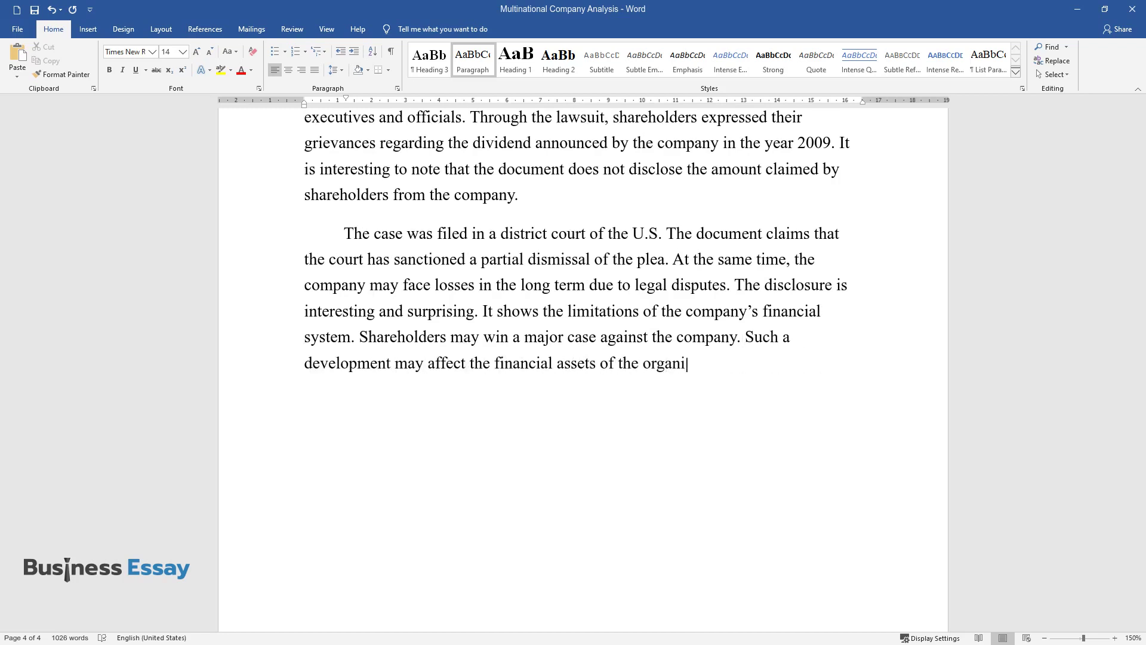
pyautogui.press('Return')
# Write the 2012 pension-funding paragraph ending '…life and health plan benefits to the employees.' and start a new paragraph
pyautogui.write('Anot')
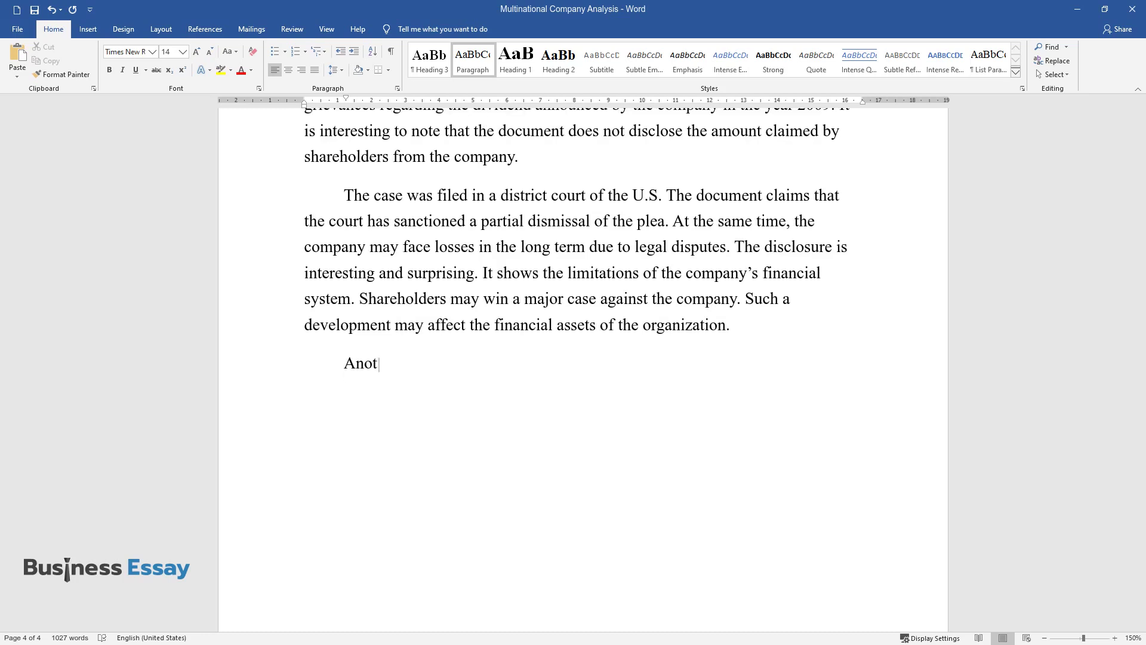
pyautogui.write('her interesting disclosure rela')
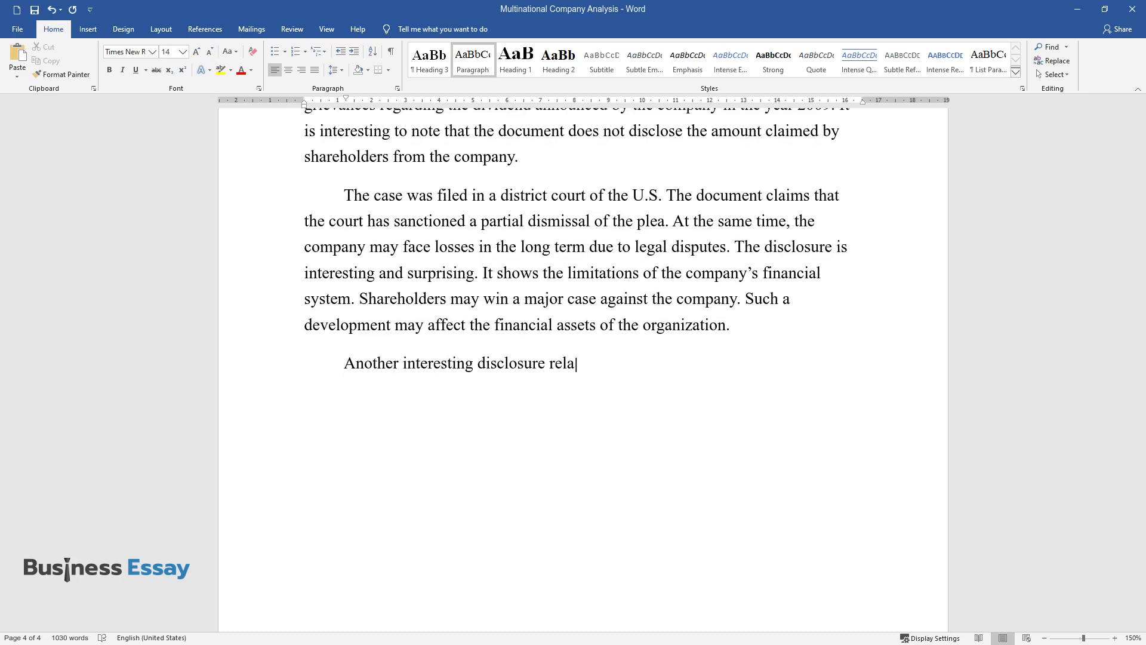
pyautogui.write('tes to pension funding. In the y')
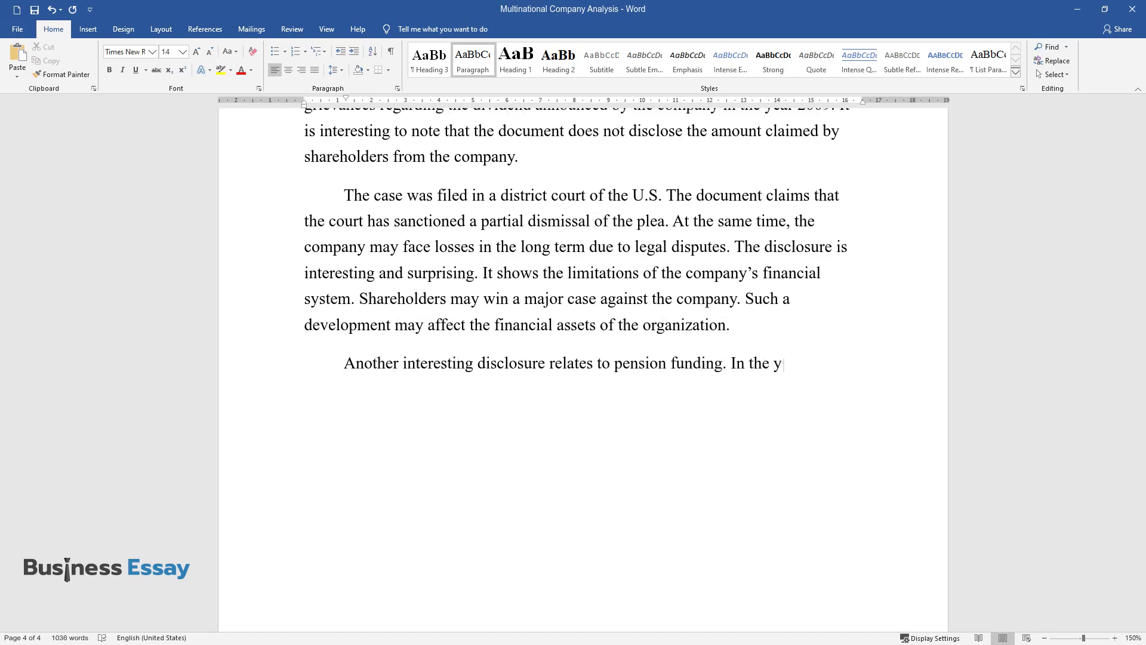
pyautogui.write('ear 2012, the company spent $5.')
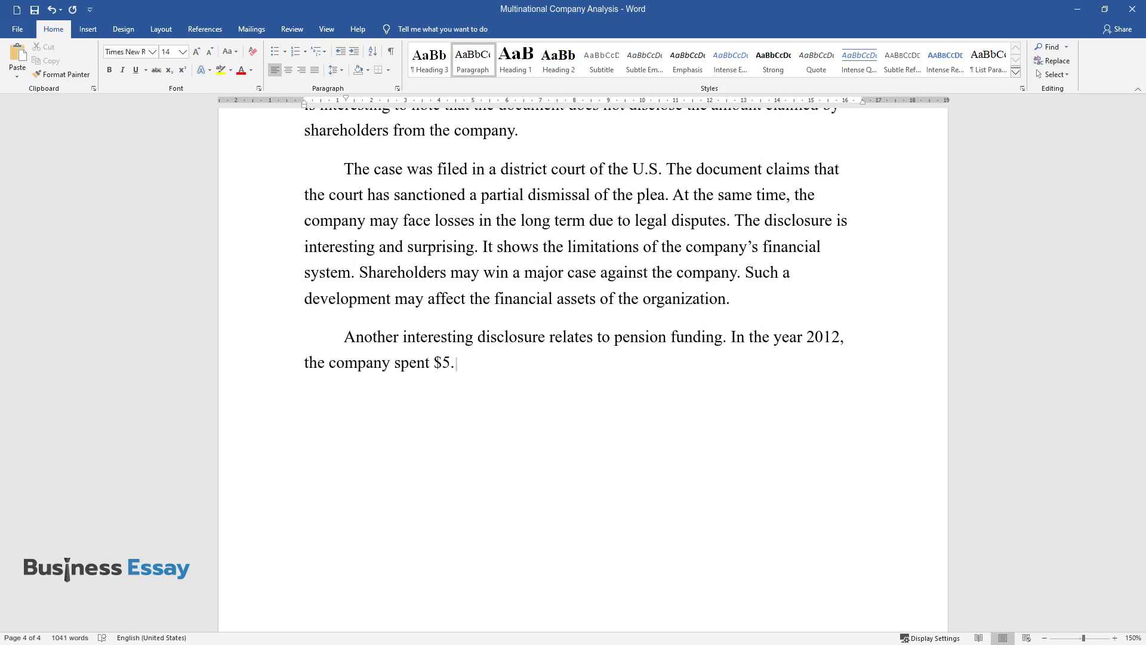
pyautogui.write('5 billion for post-retirement b')
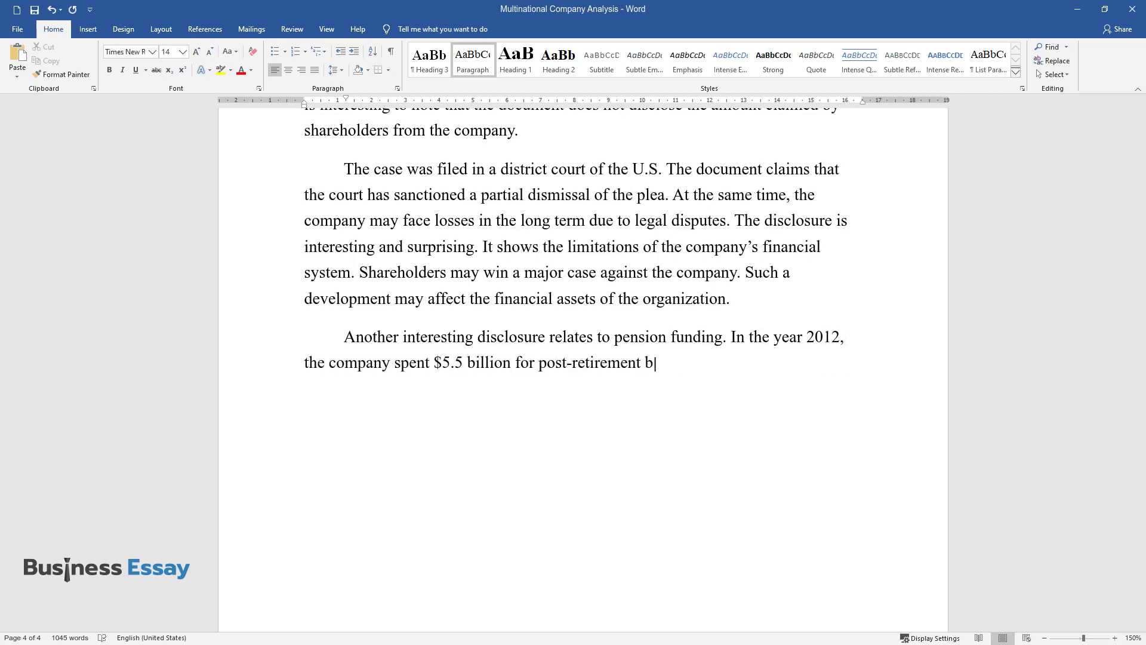
pyautogui.write('enefit plans. This amount can be consid')
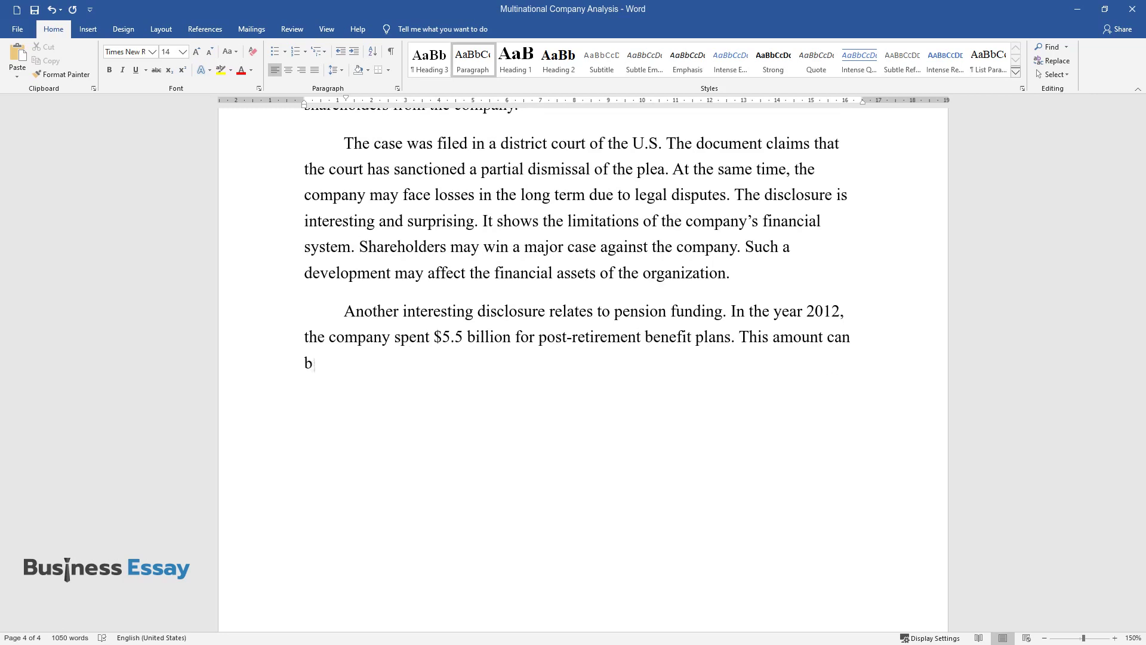
pyautogui.write('ered as significant. In')
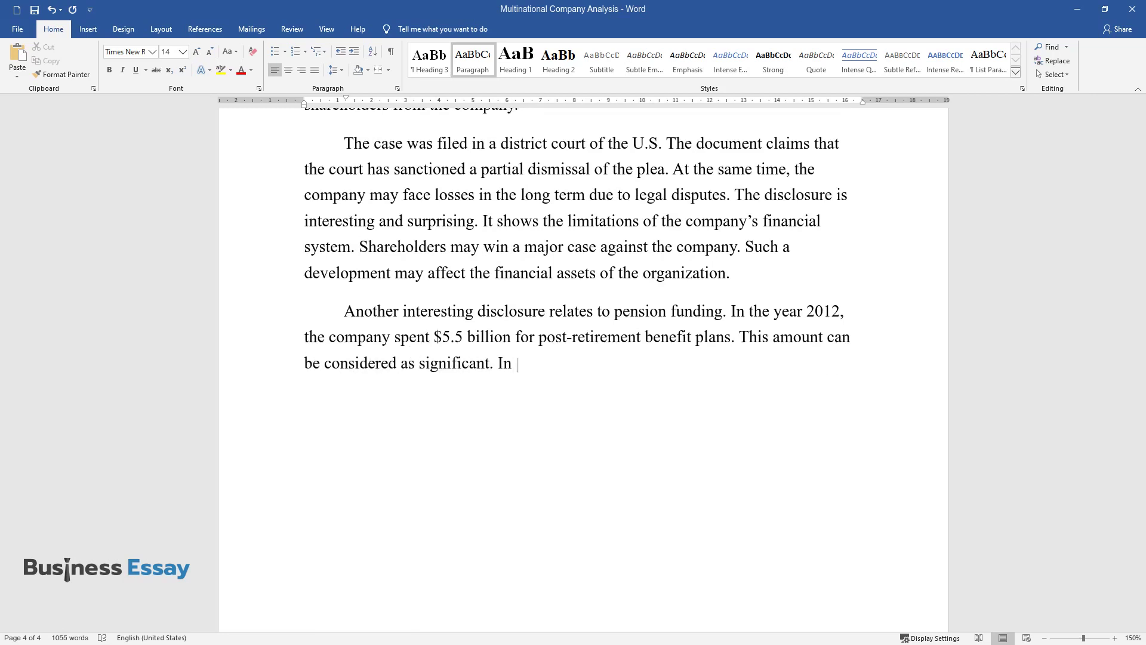
pyautogui.write(' the future, the company may inc')
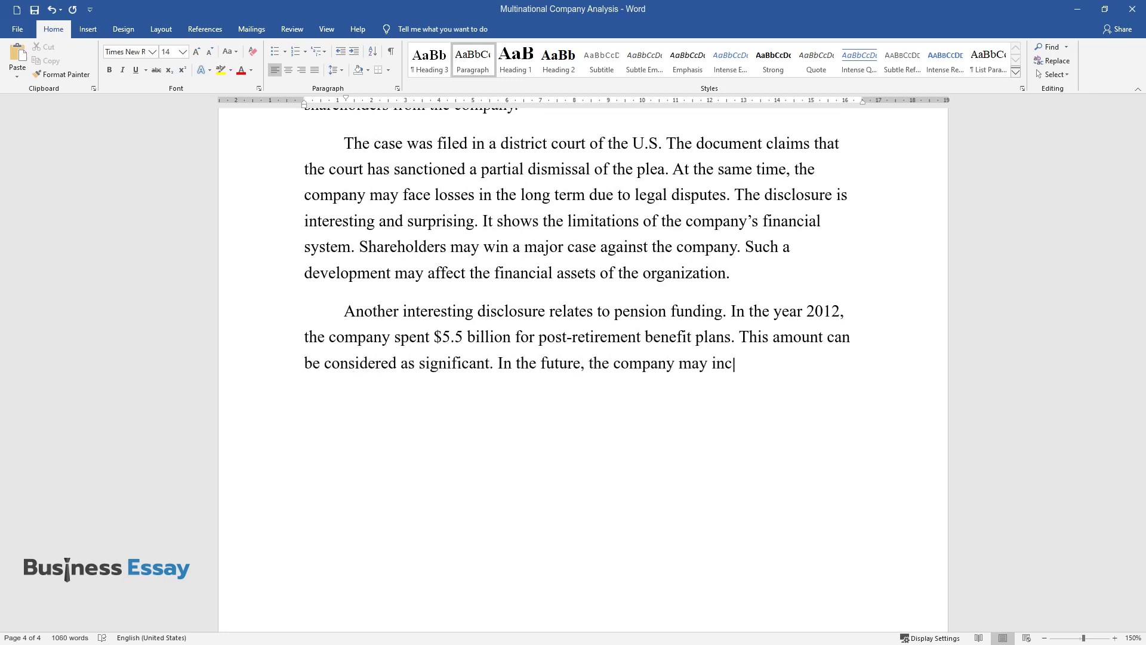
pyautogui.write('ur enhanced expenditure related')
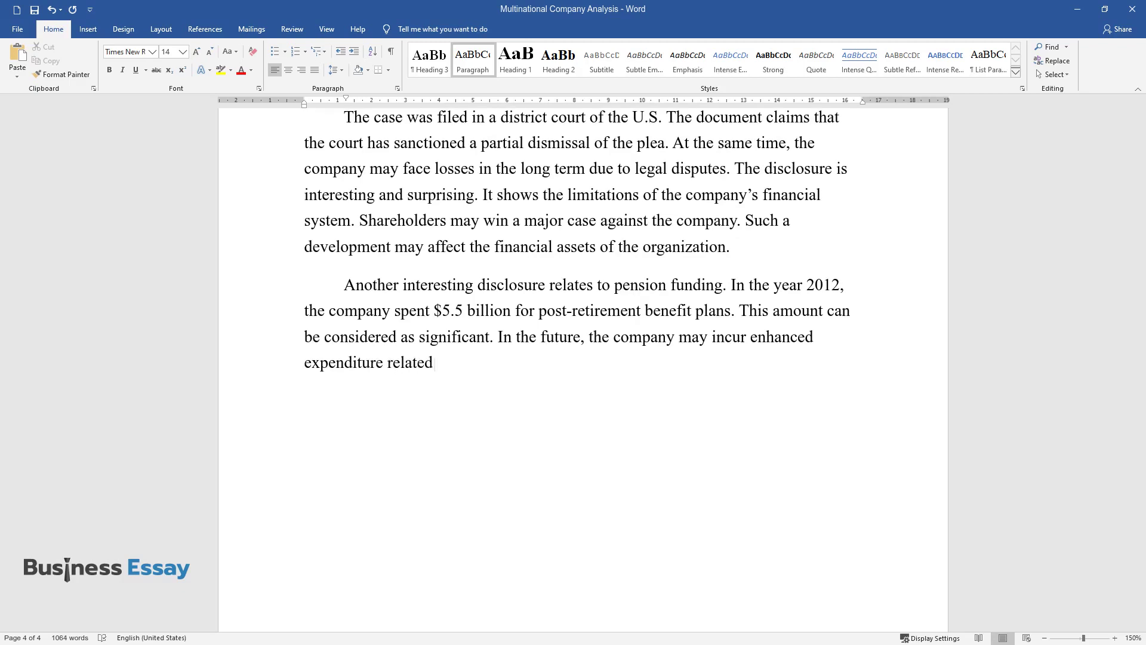
pyautogui.write(' to retirement benefits offered')
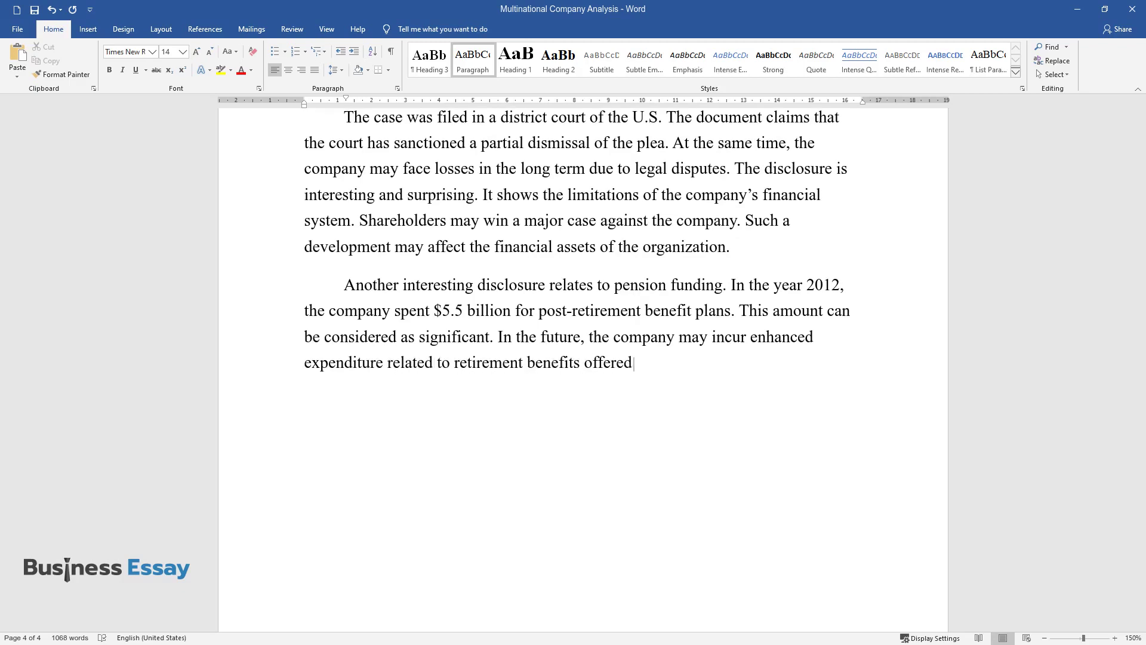
pyautogui.write(' to the employees. The company also disc')
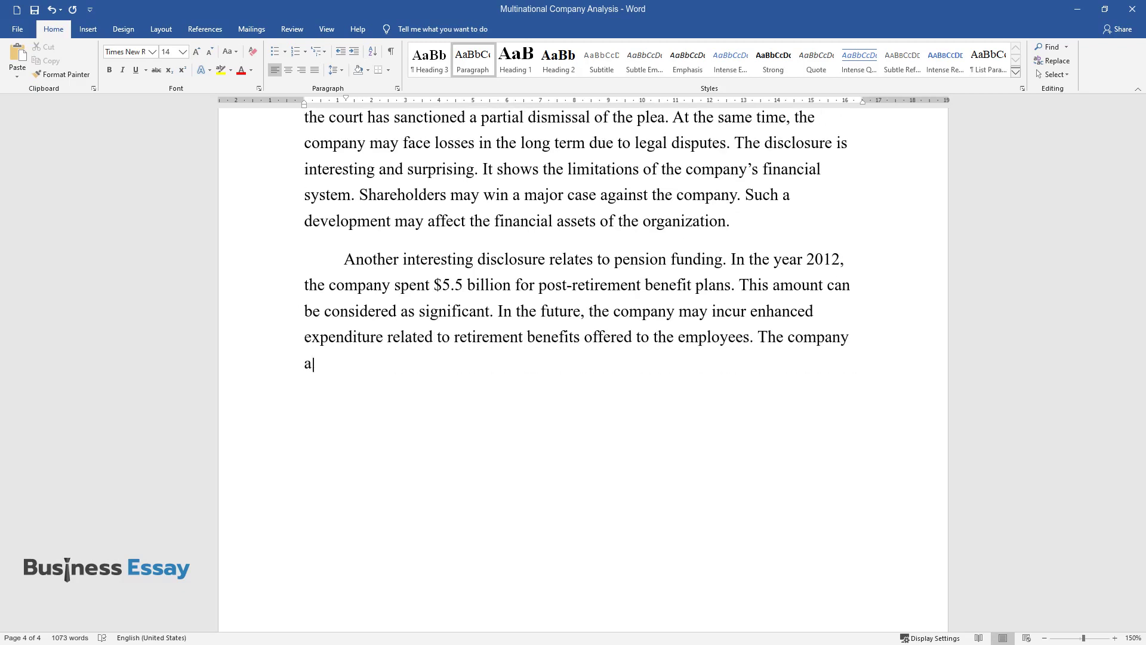
pyautogui.write('loses the need to alloc')
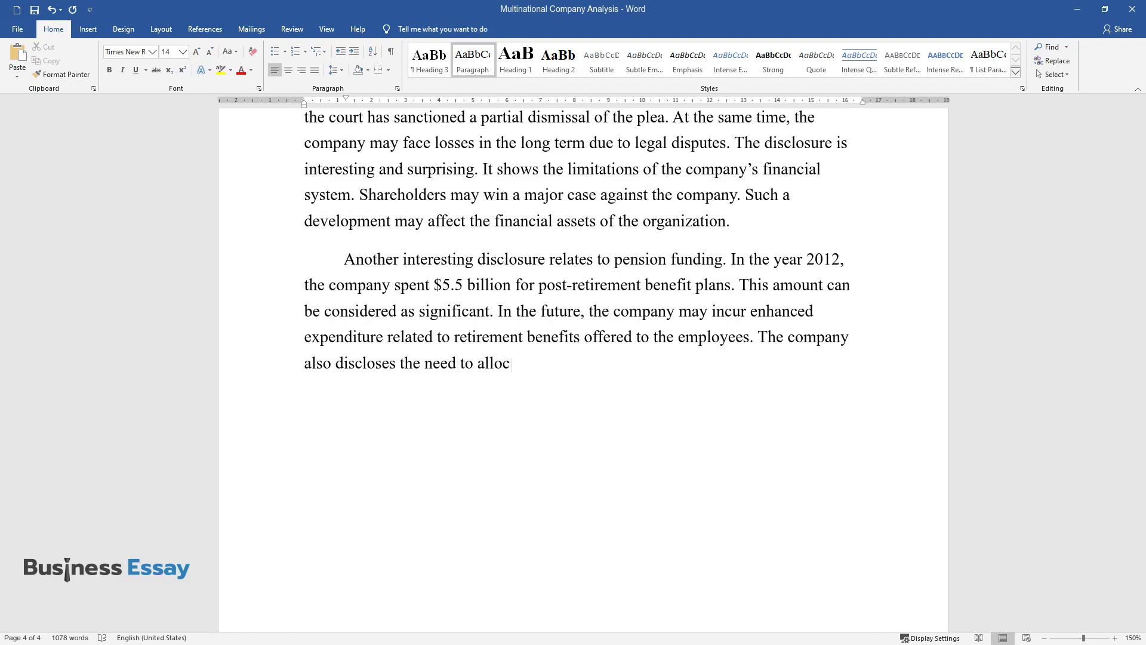
pyautogui.write('ate more than $13 billion to pr')
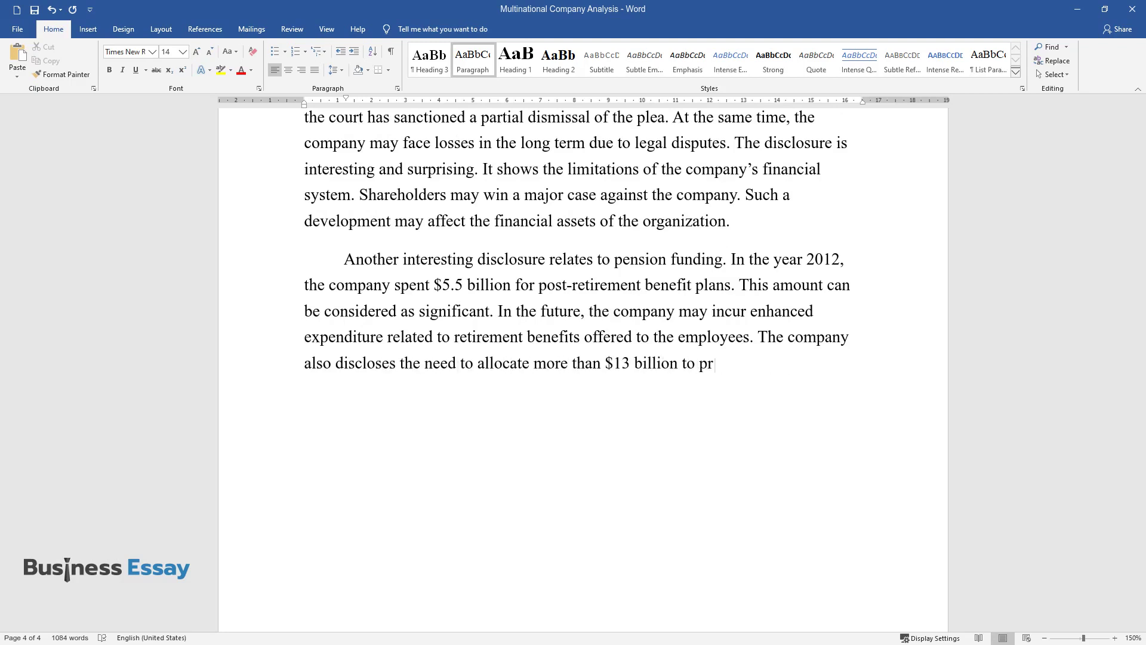
pyautogui.write('ovide pensions to its employees')
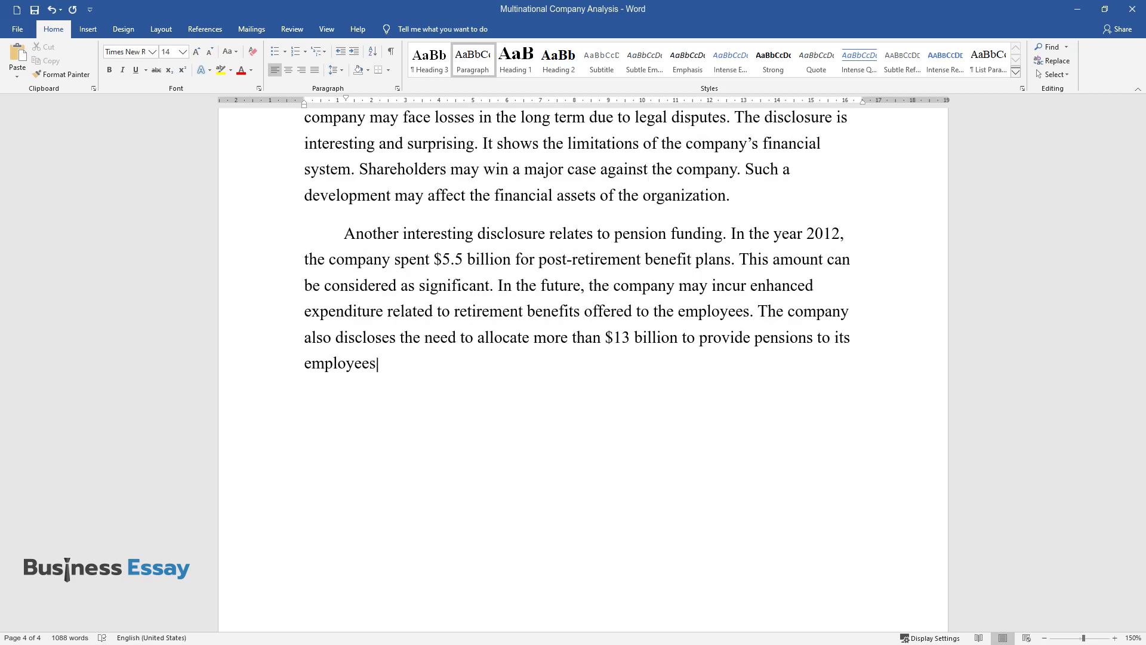
pyautogui.write('. It is surprising to note that ')
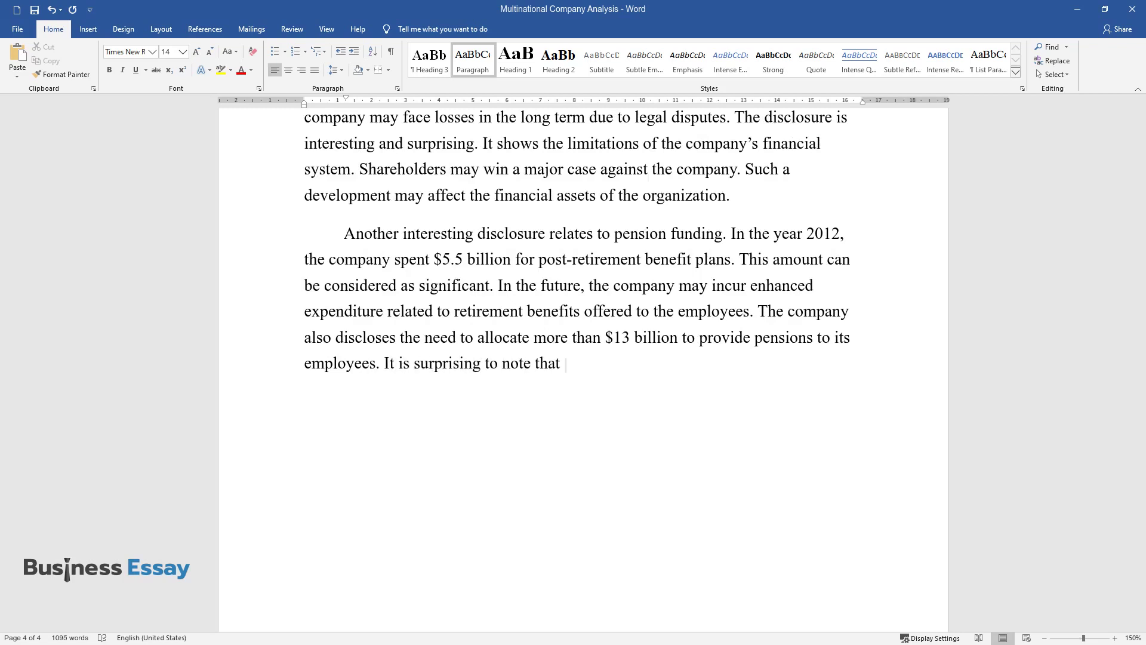
pyautogui.write('the company has not introduced ')
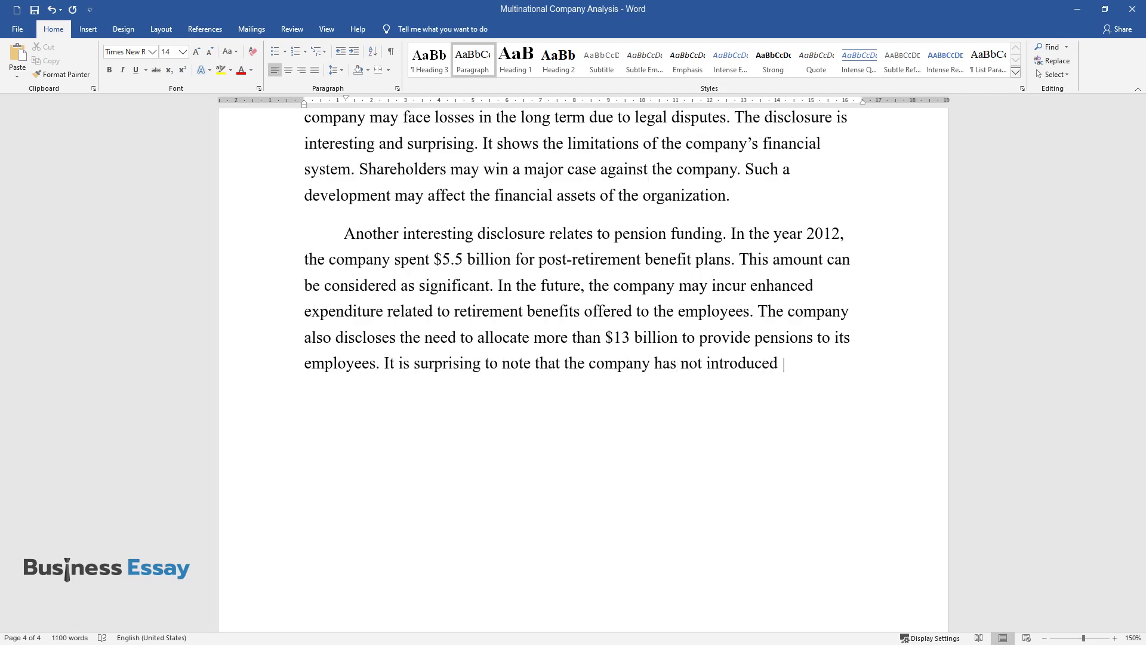
pyautogui.write('measures to fund its pension pl')
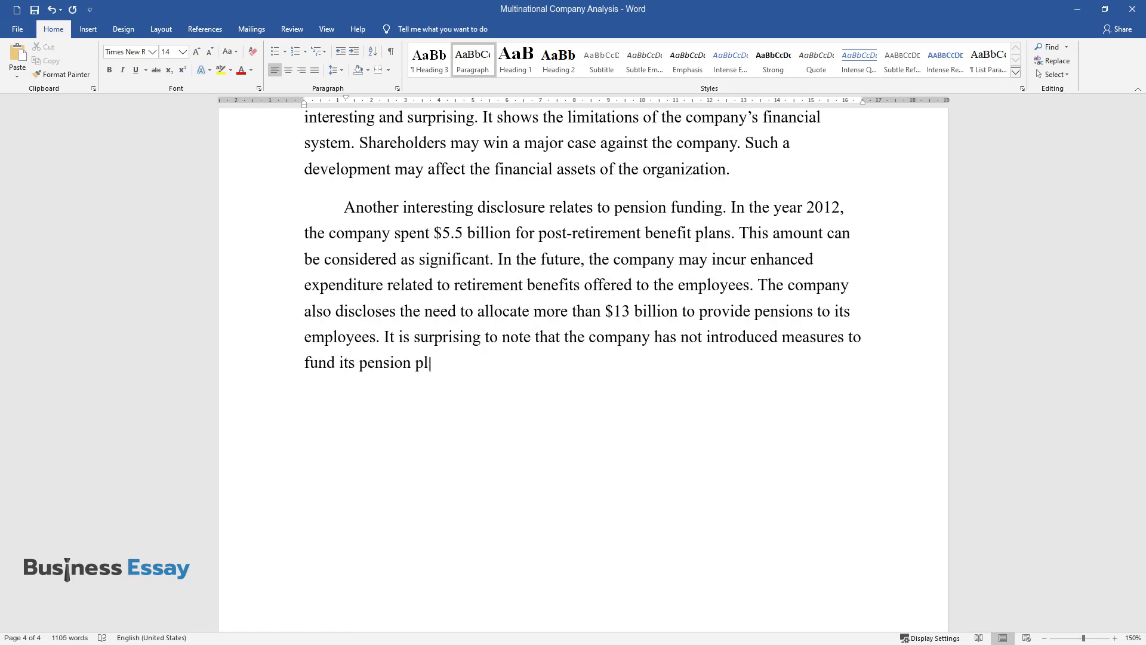
pyautogui.write('ans. The company also needs to ')
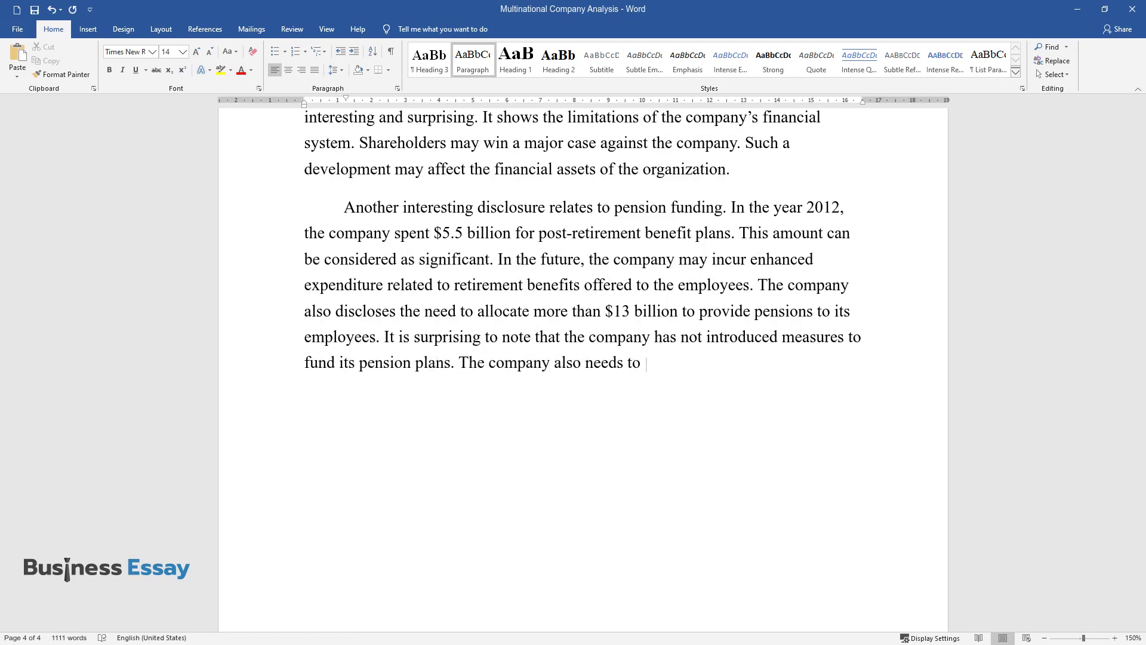
pyautogui.write('allocate $10 billion to provide ')
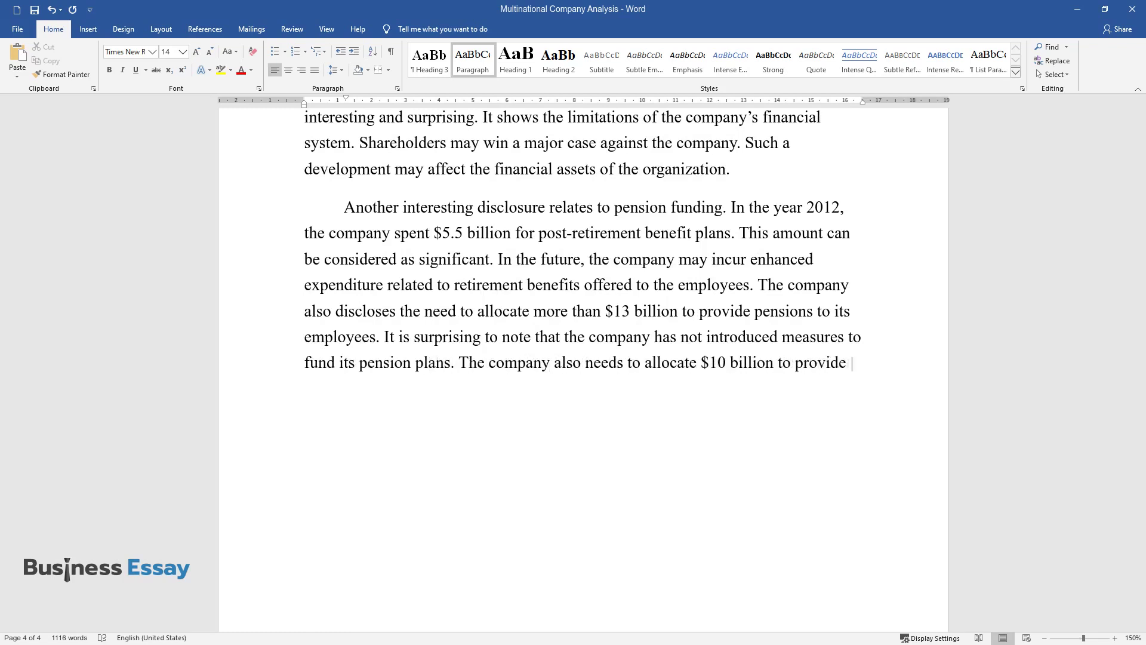
pyautogui.write('life and health plan benefits t')
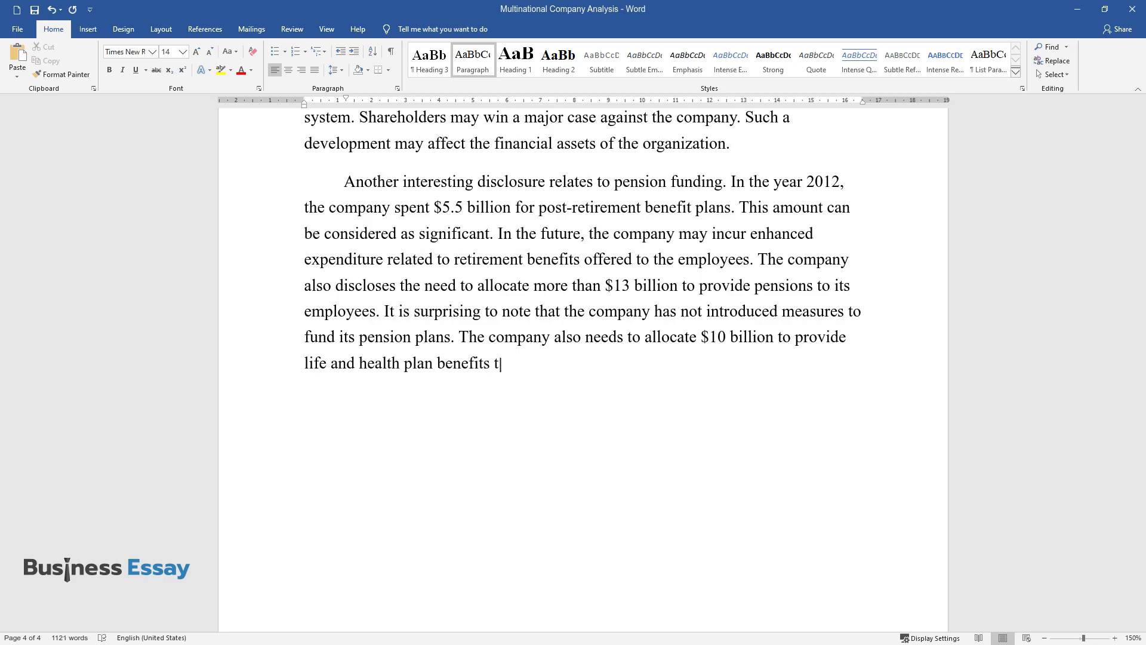
pyautogui.write('o the employees.')
pyautogui.press('Return')
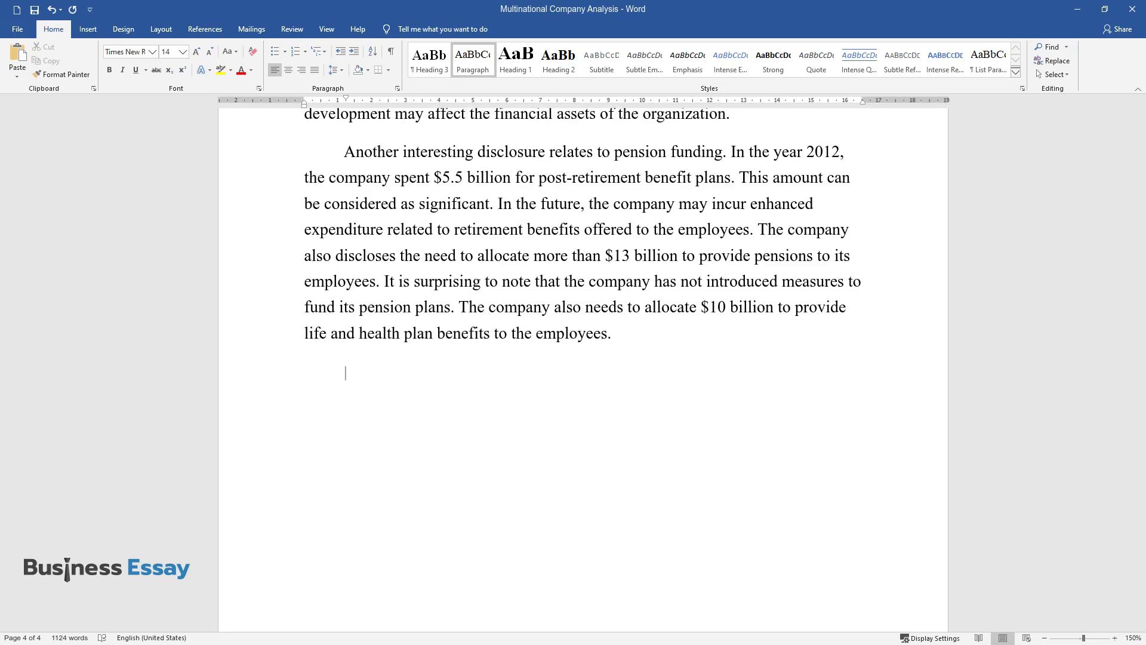
# Type the paragraph beginning 'In the long term, the company may face a financial crisis…'
pyautogui.write('In the long term, the company may')
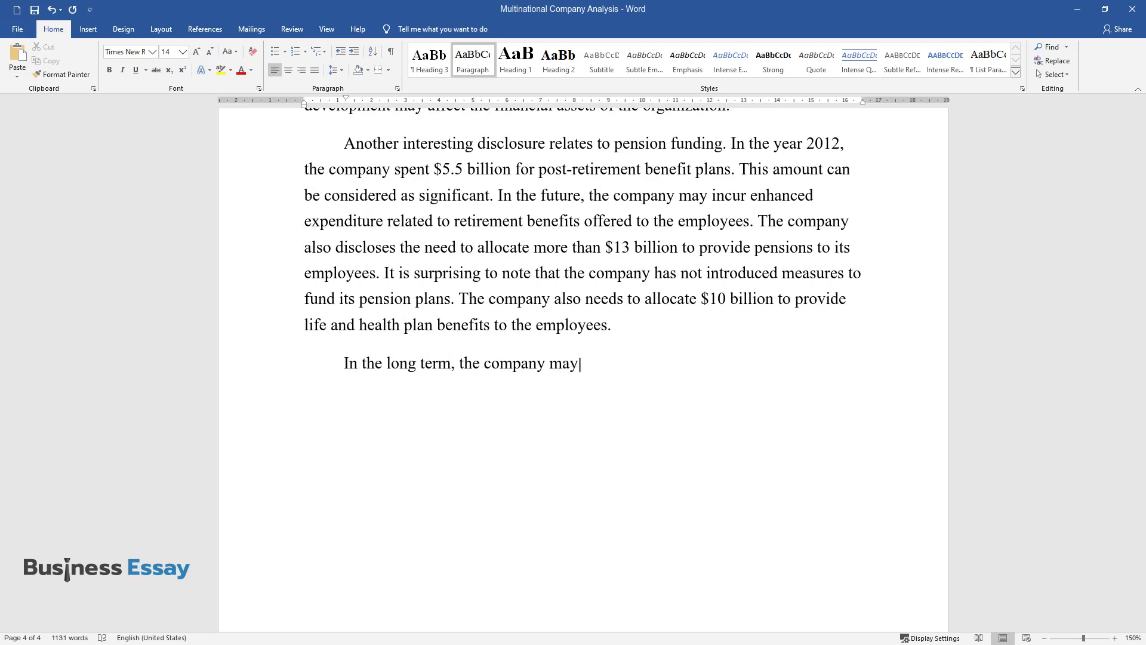
pyautogui.write(' face a financial crisis due to a ')
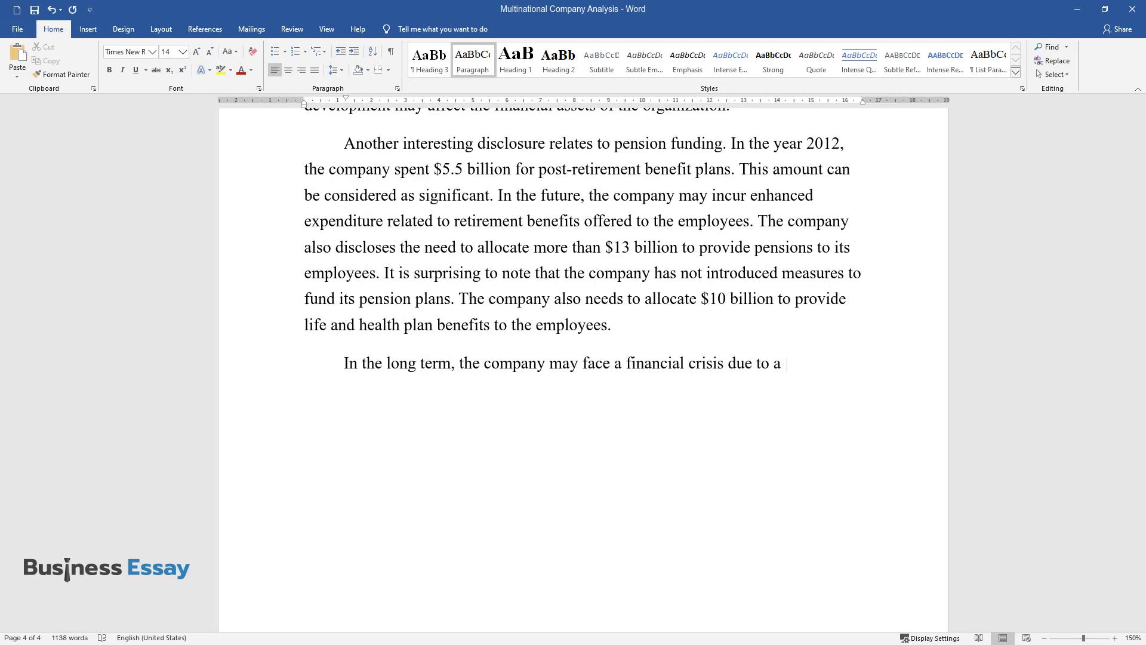
pyautogui.write('lack of funds needed to provide fa')
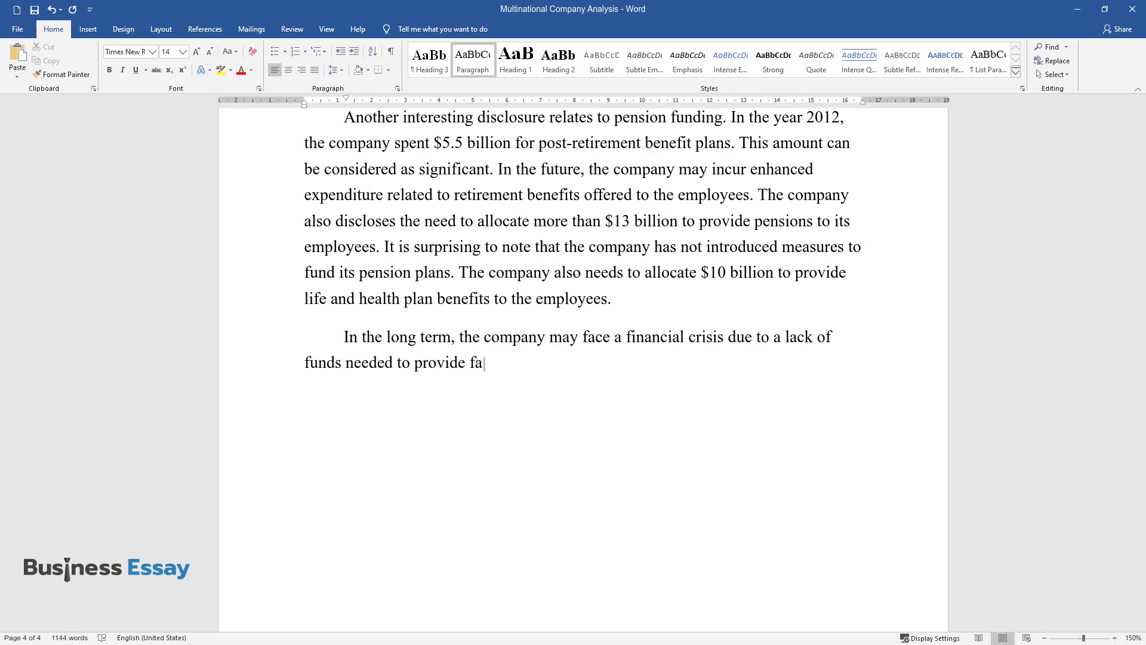
pyautogui.write('cilities to employees. This may af')
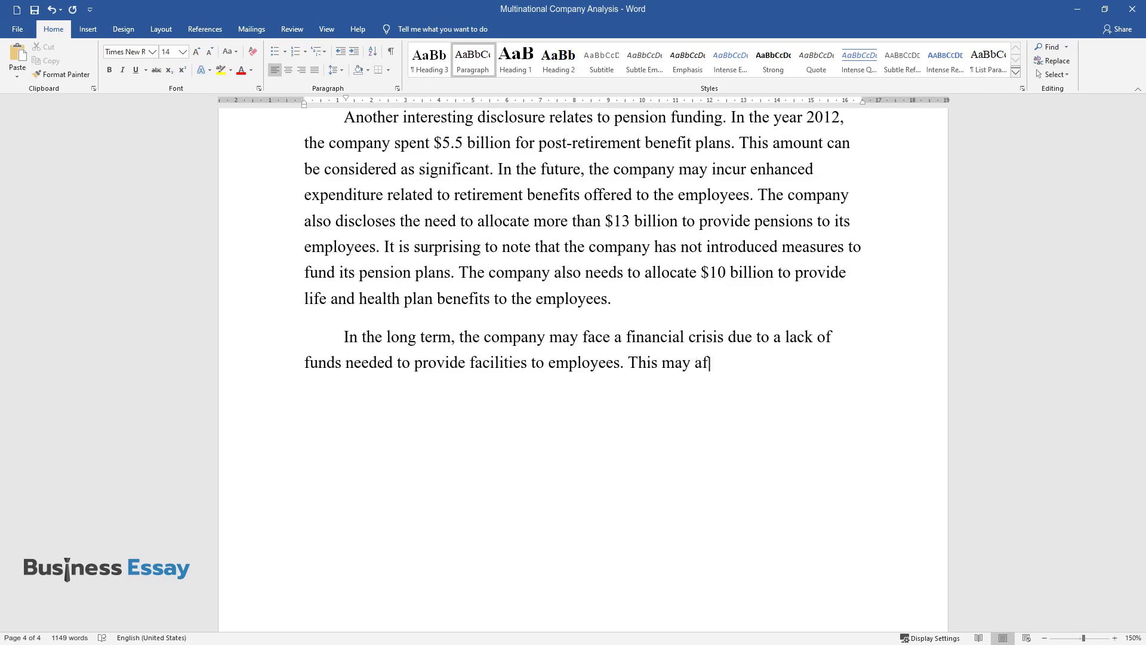
pyautogui.write('fect the ability of the company to attract the most')
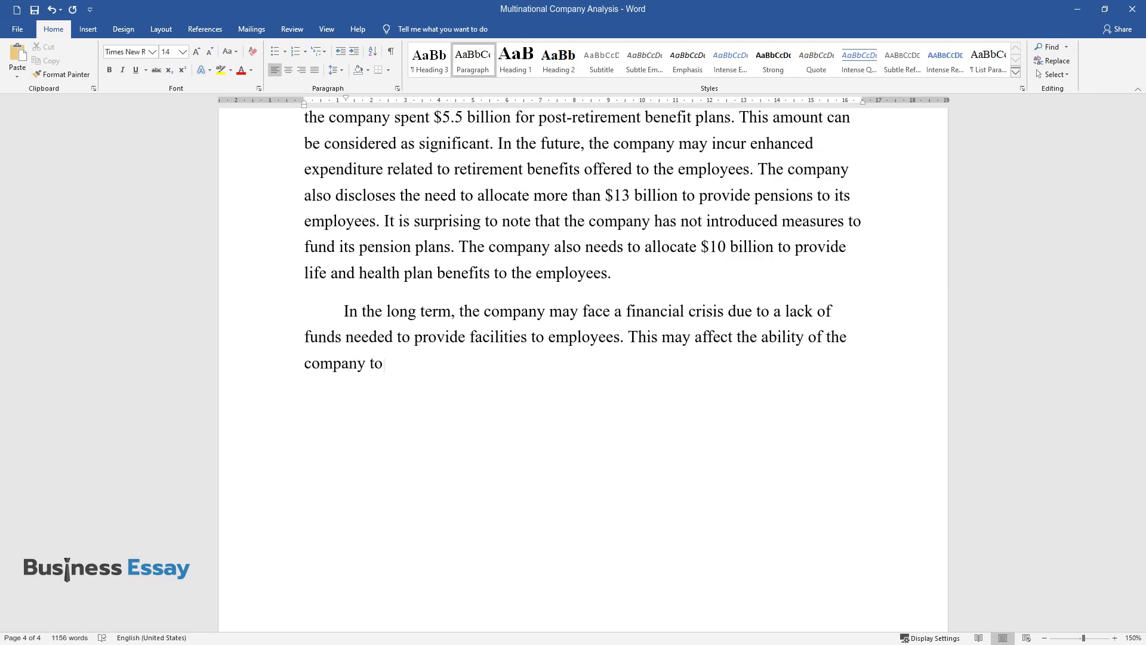
pyautogui.write(' qualified candid')
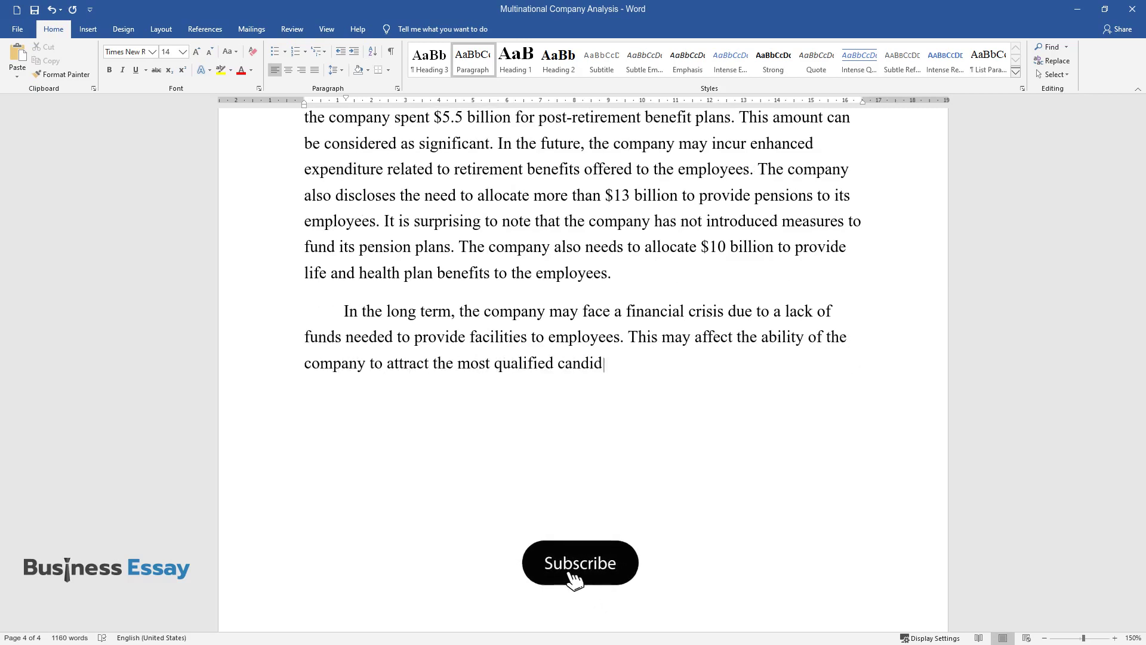
pyautogui.write('ates for important positions. The ')
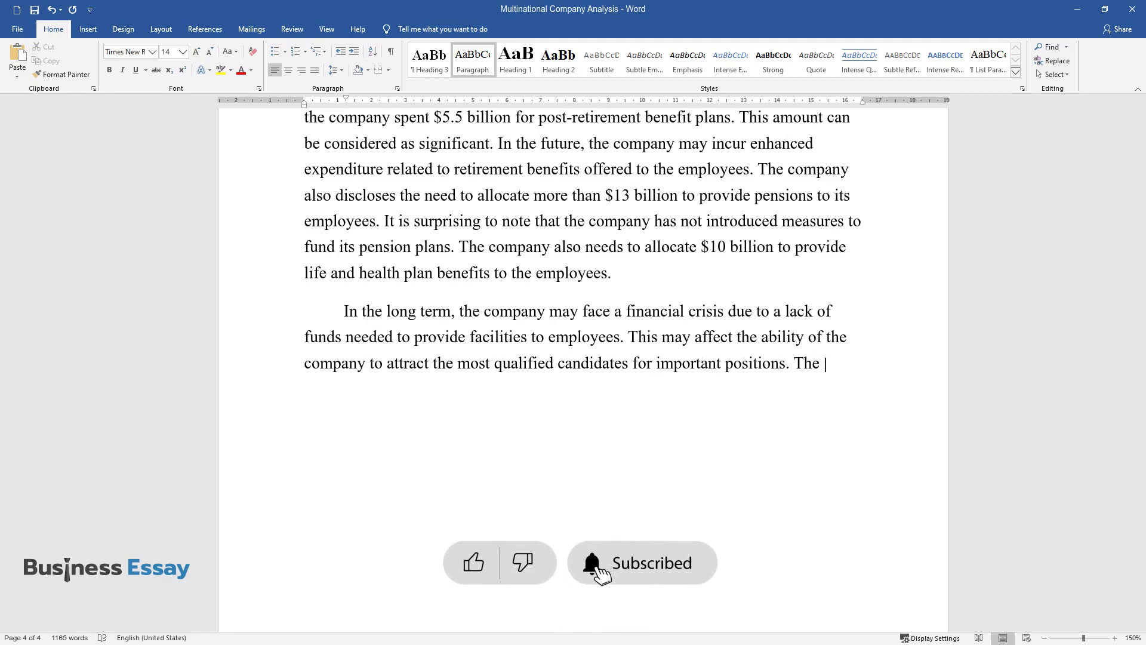
pyautogui.write('disclosures reveal that various fa')
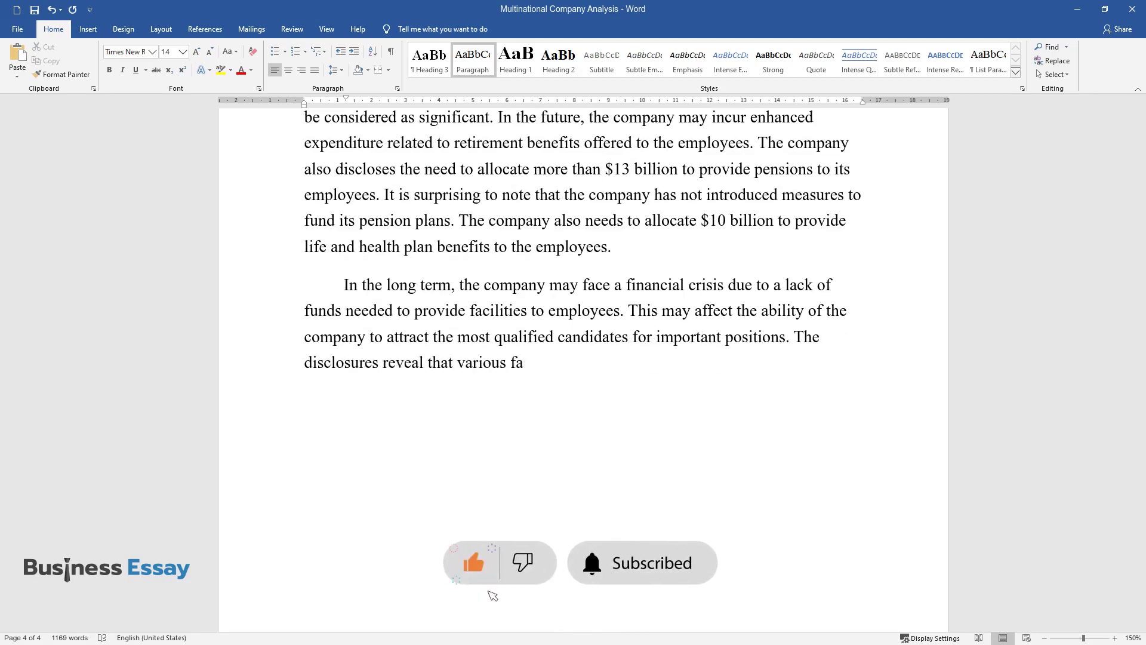
pyautogui.write("ctors can affect a company's long-term growth plan")
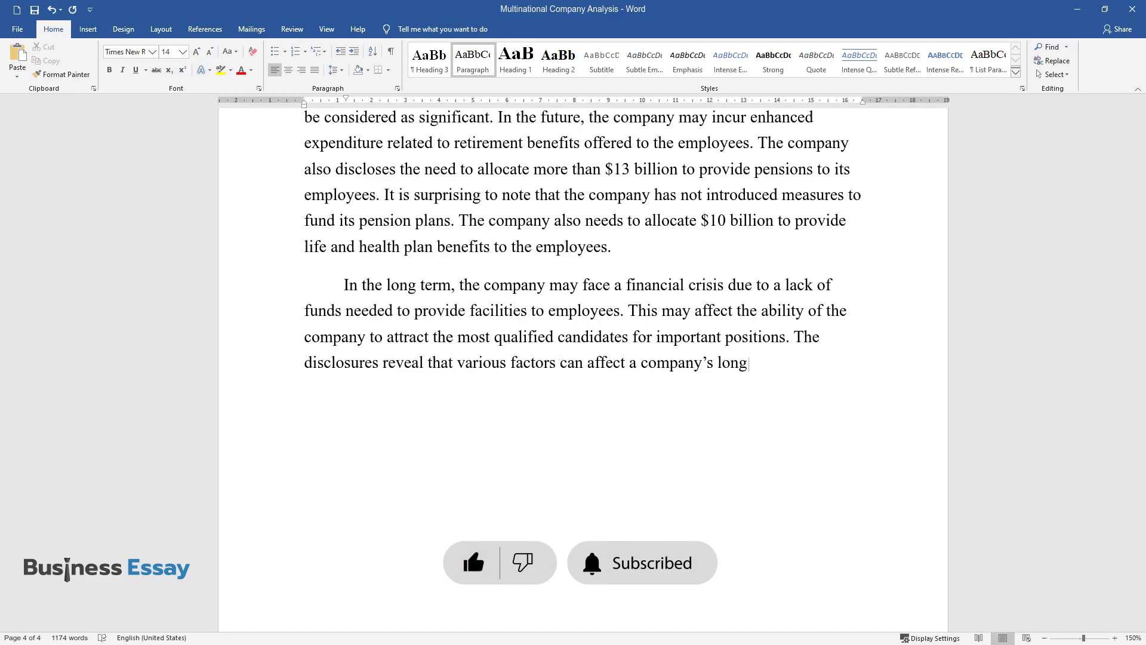
pyautogui.write('s.')
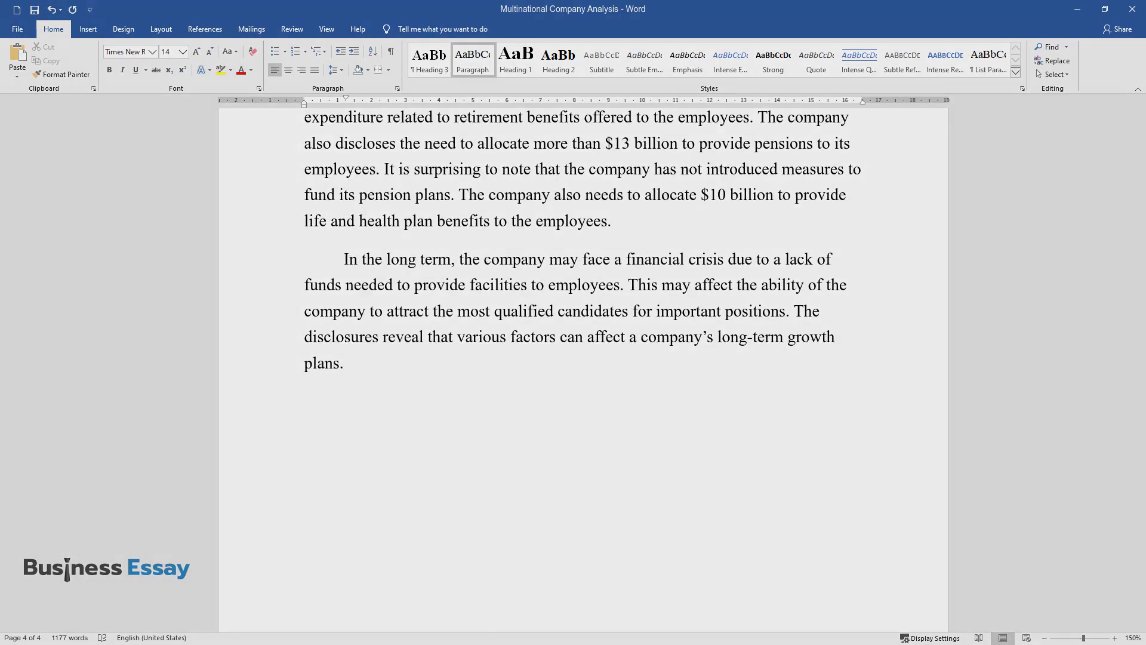